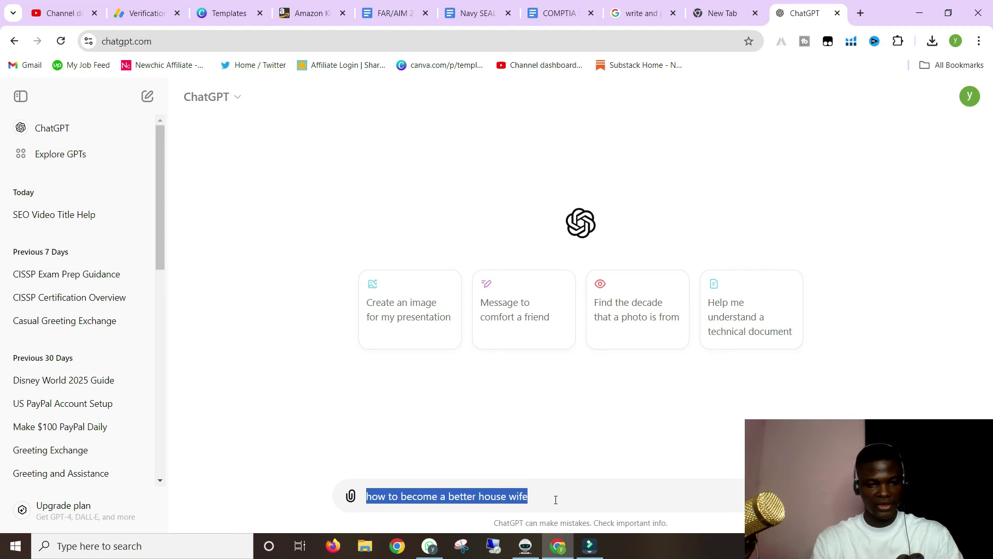
# Step: Replace the draft message with the greeting "Hi." on its own line
pyautogui.press('BackSpace')
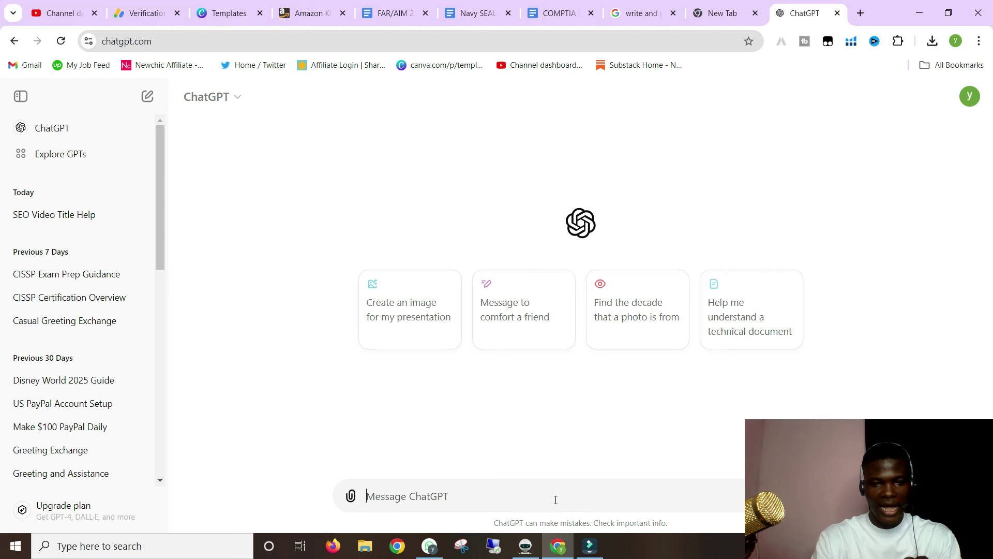
pyautogui.write('Hi')
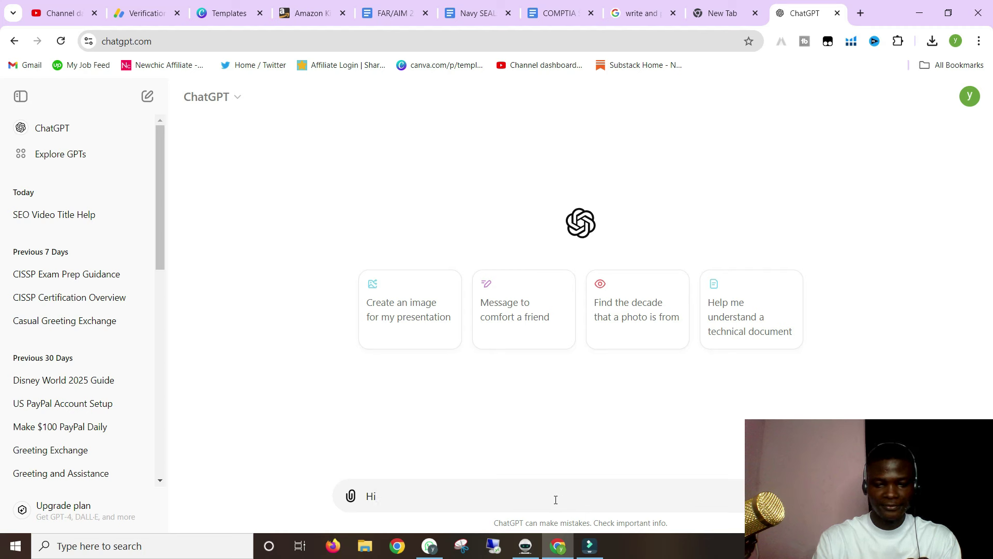
pyautogui.write('.')
pyautogui.hotkey('shift', 'Return')
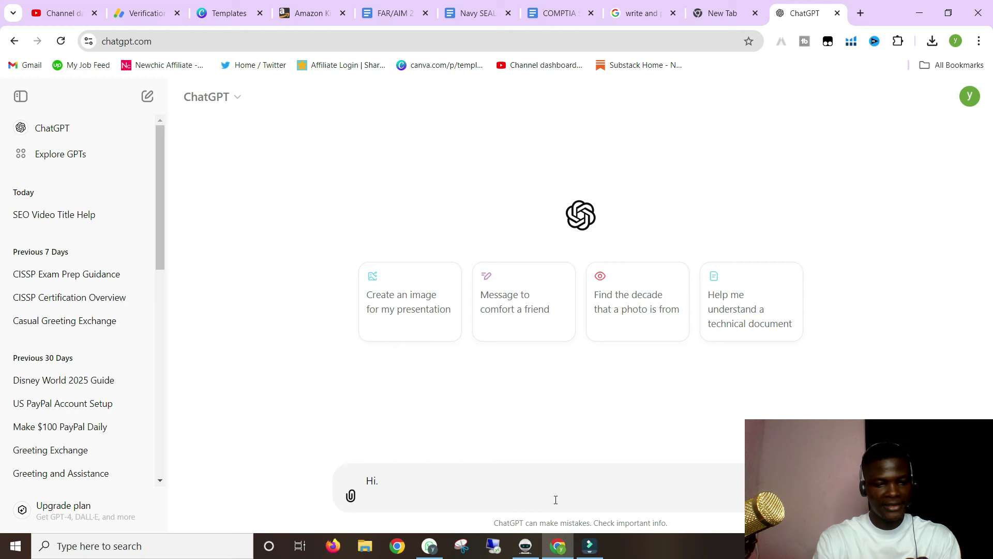
# Step: Add the request "generate a table of content for a book, i am going to write" on the message's second line
pyautogui.write('ge')
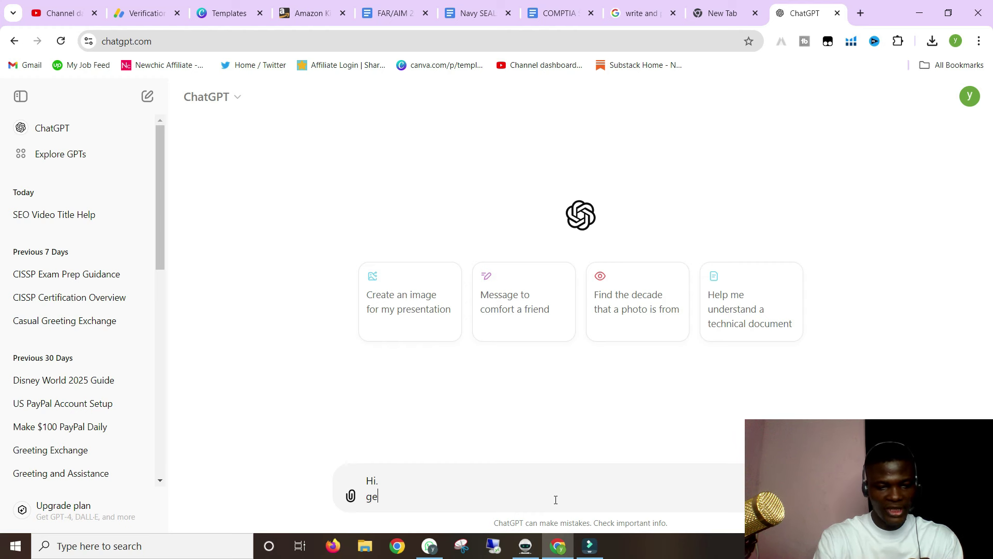
pyautogui.write('nerate ')
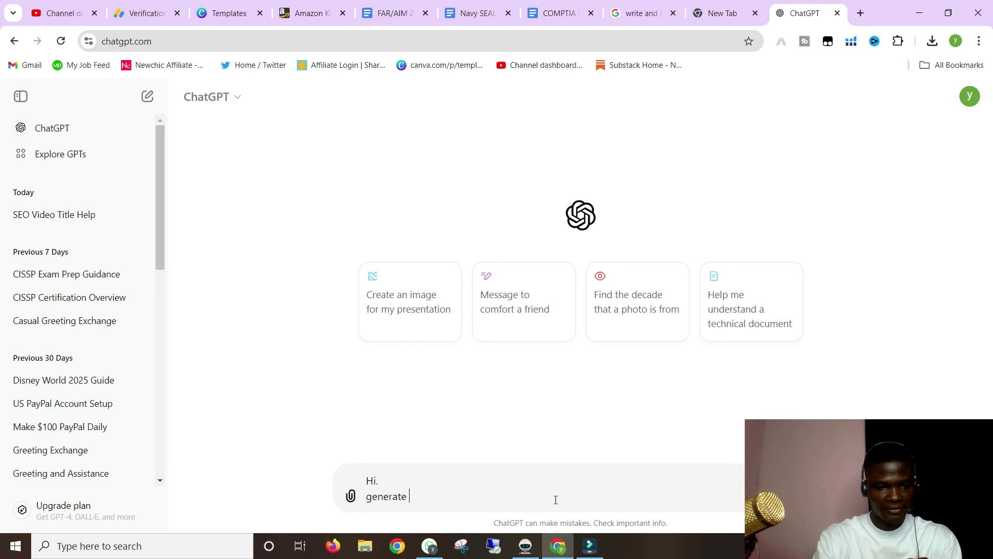
pyautogui.write('a ta')
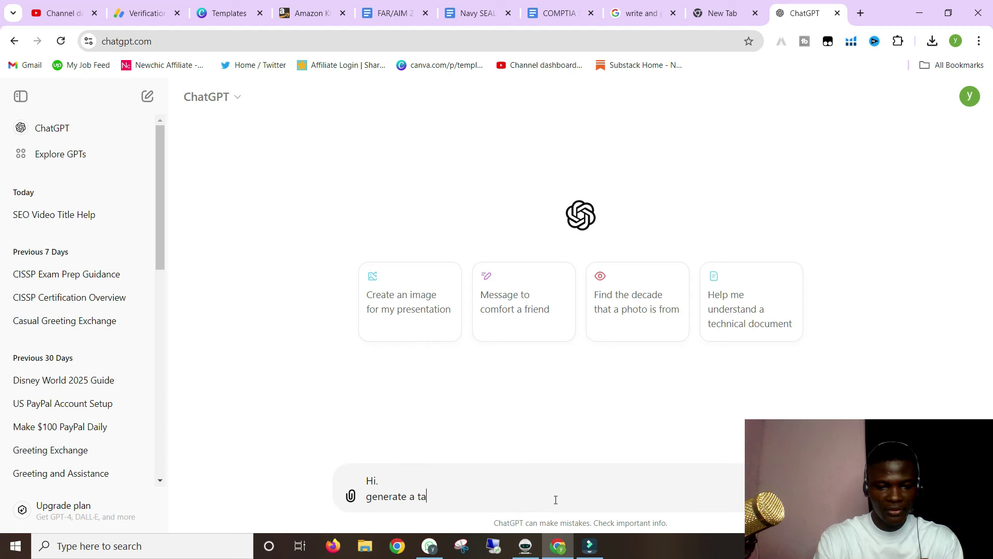
pyautogui.write('ble of ')
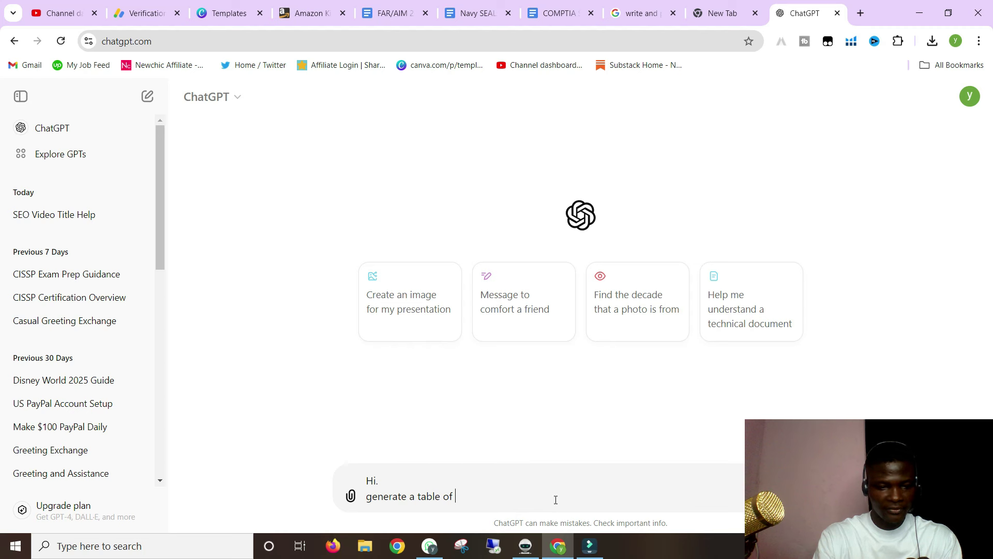
pyautogui.write('conten')
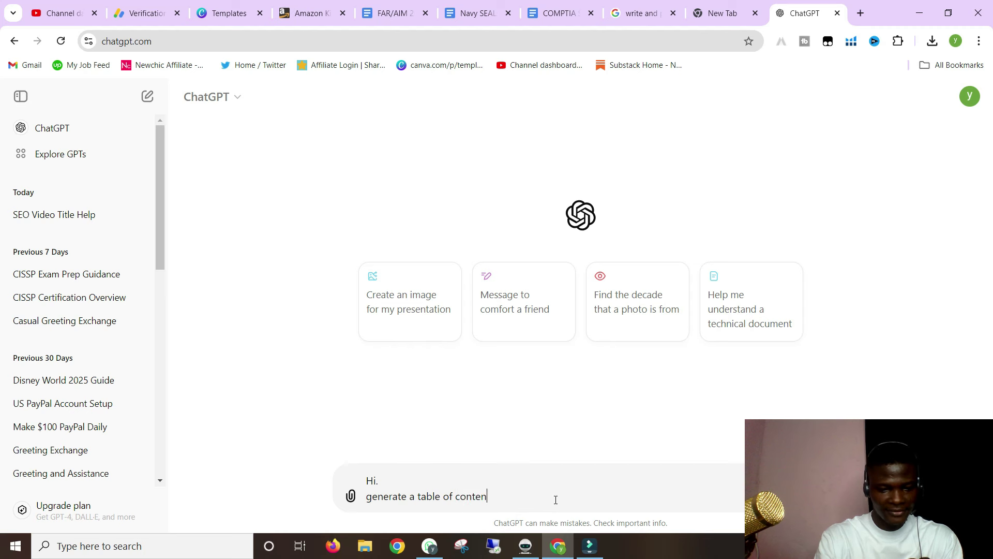
pyautogui.write('t for')
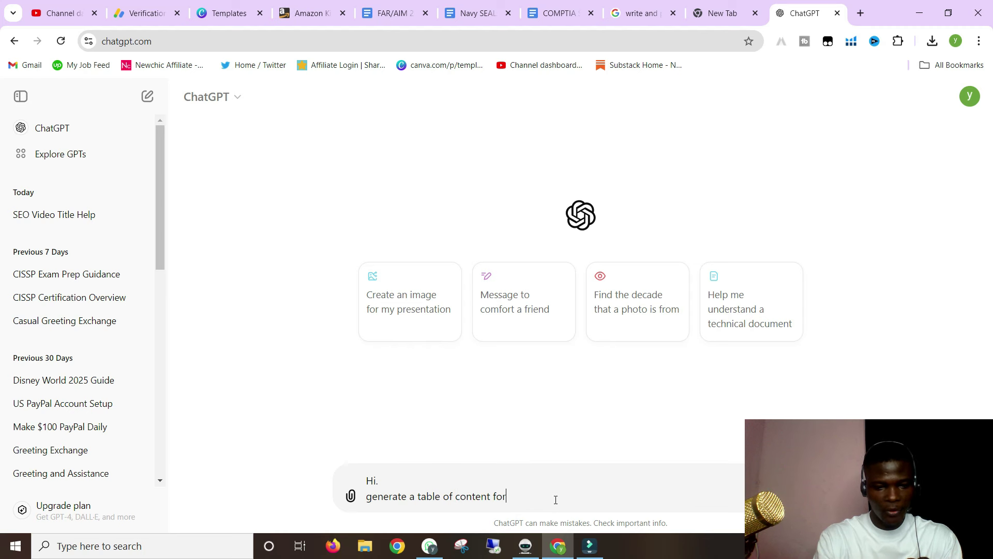
pyautogui.write(' a book,')
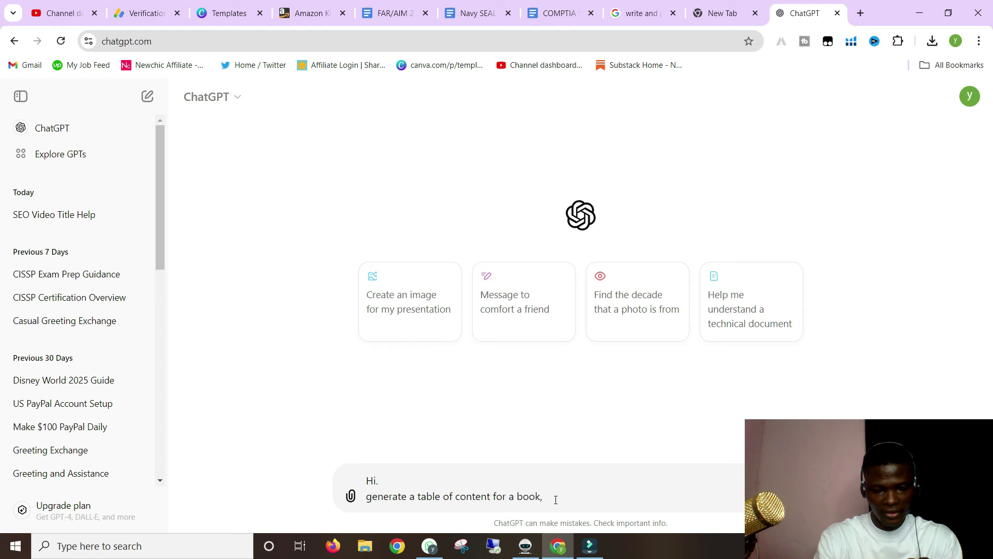
pyautogui.write(' i am ')
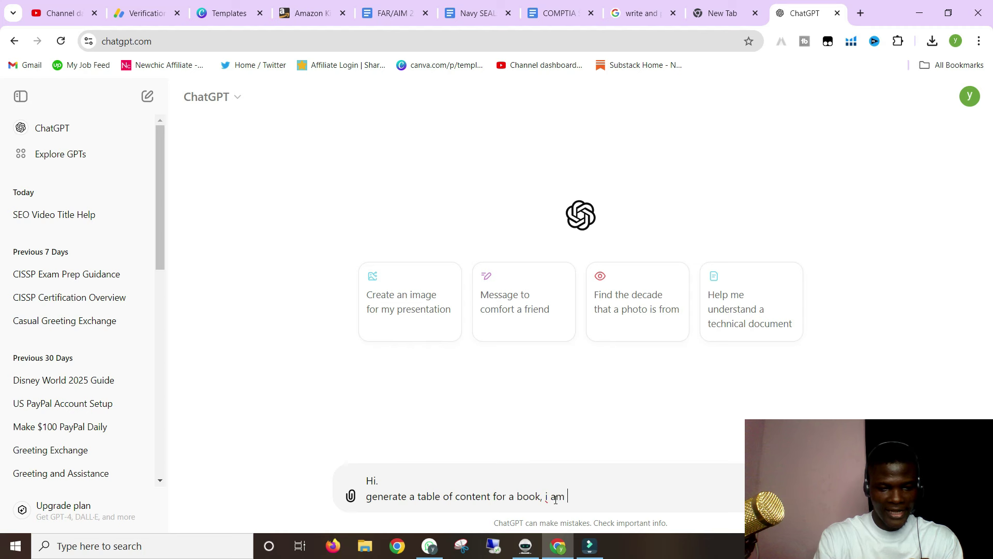
pyautogui.write('going to')
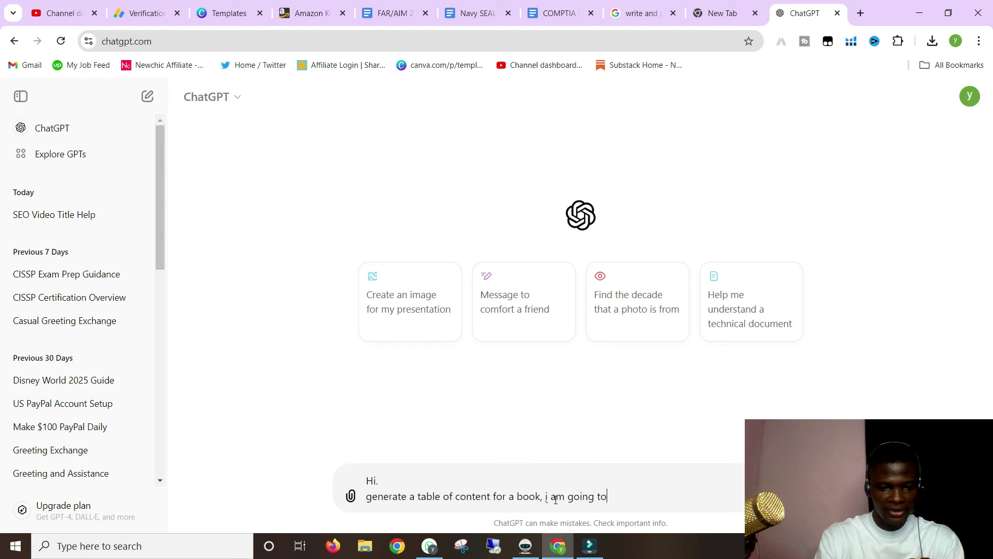
pyautogui.write(' write')
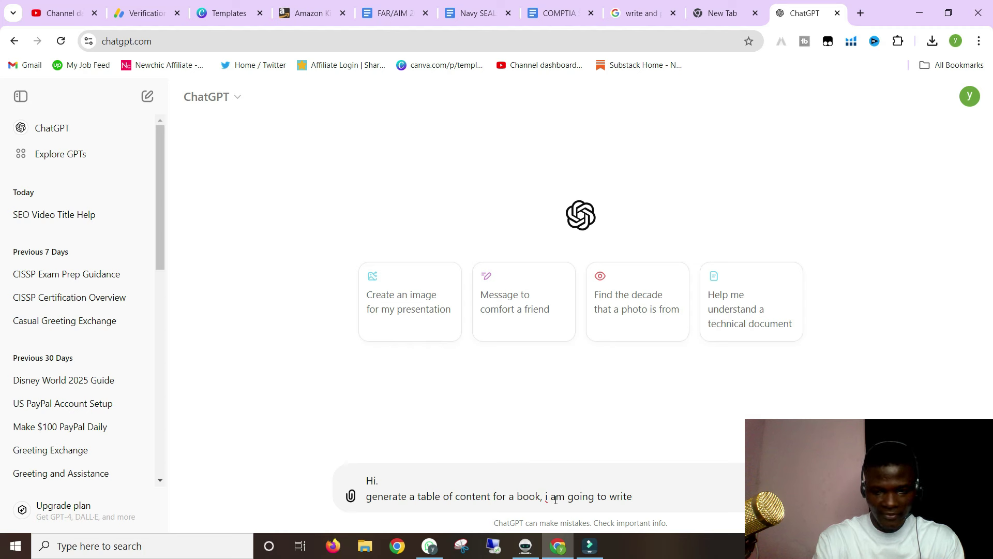
# Step: Complete the prompt with ". the title of the book is "how to become a better house wife"" and send it
pyautogui.write('. the title of the book is')
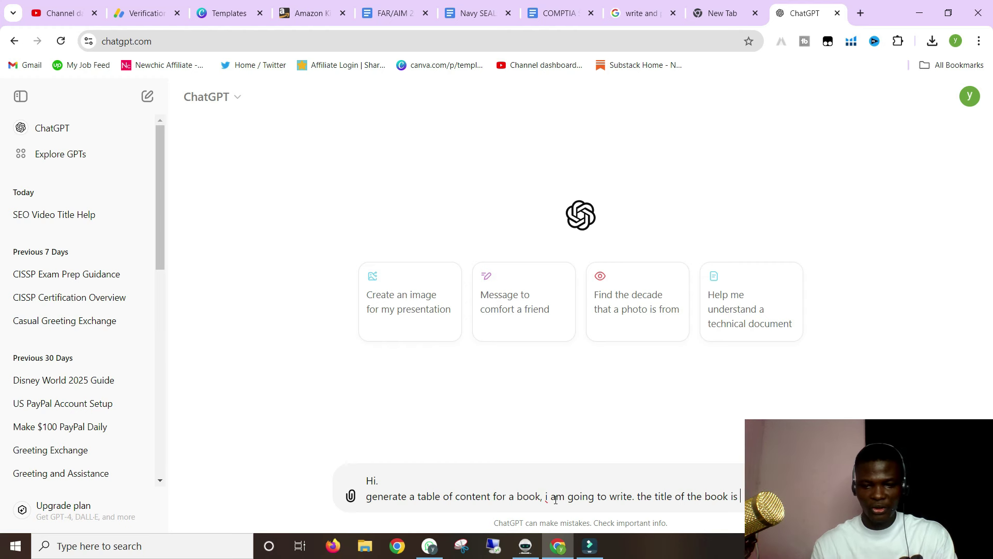
pyautogui.write('"')
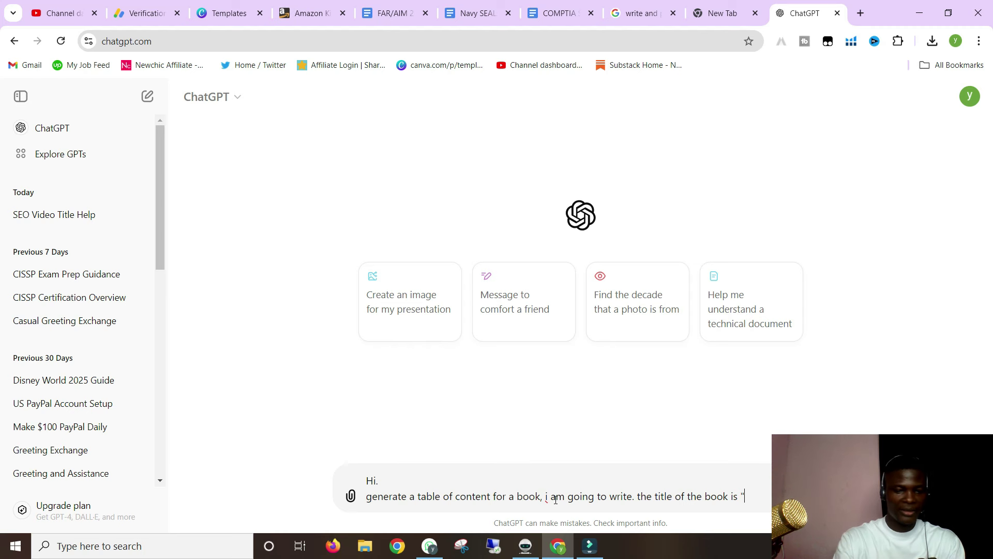
pyautogui.write('how to become a better house wife')
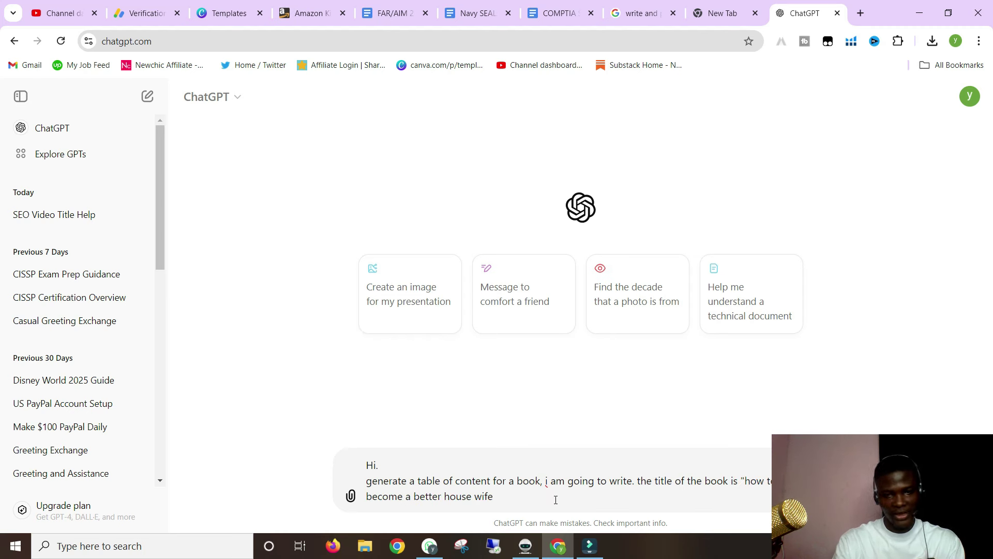
pyautogui.write('"')
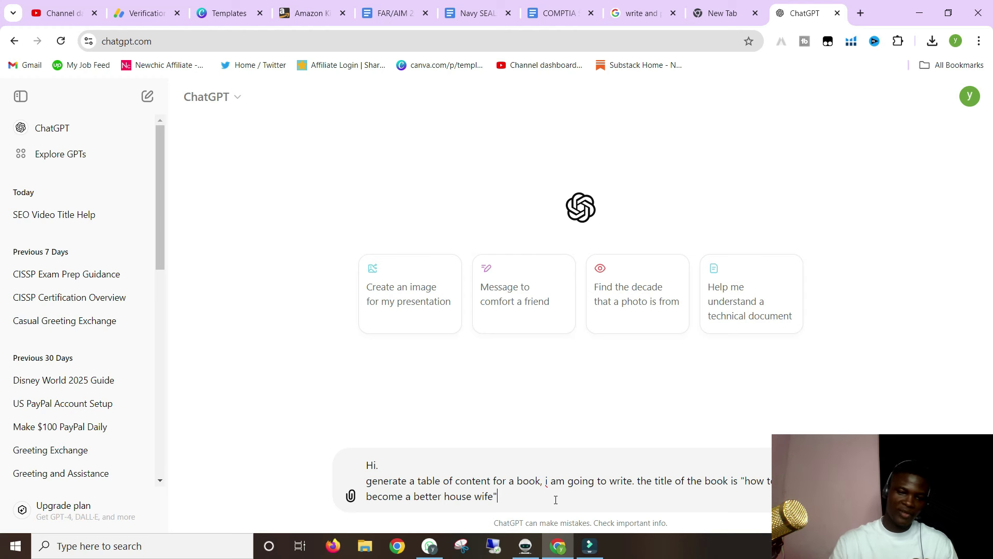
pyautogui.press('Return')
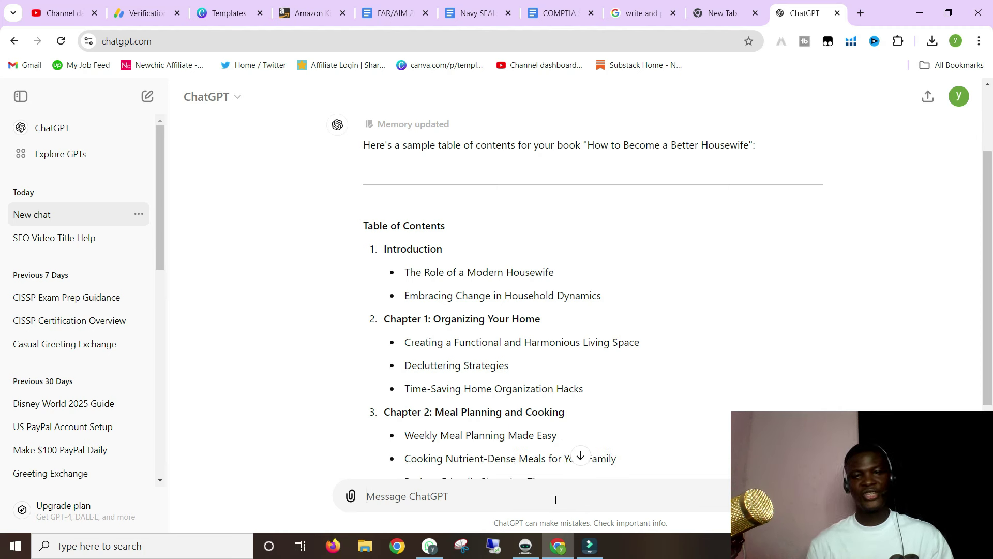
# Step: Read through the generated table of contents from the introduction to the closing remark
pyautogui.scroll(-1, 440, 352)
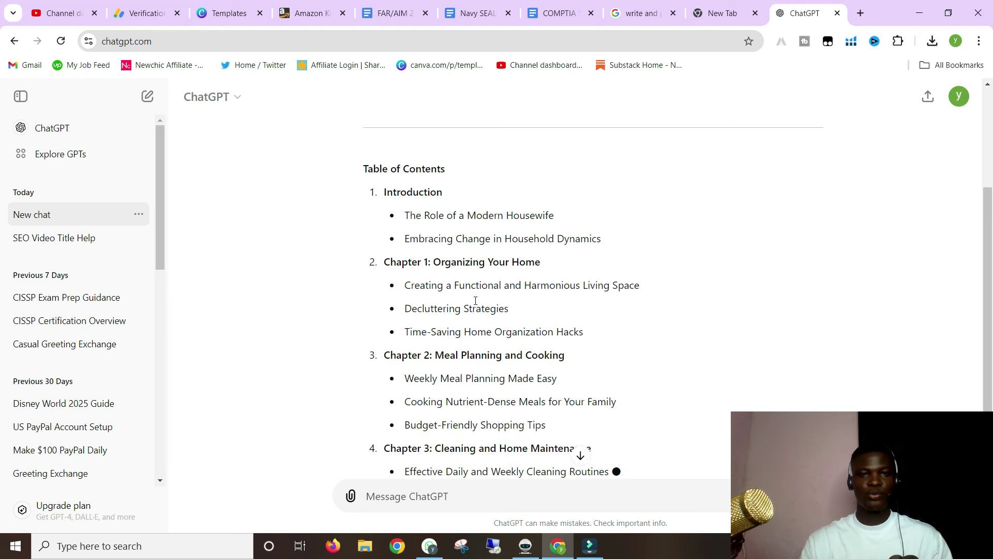
pyautogui.scroll(-1, 468, 275)
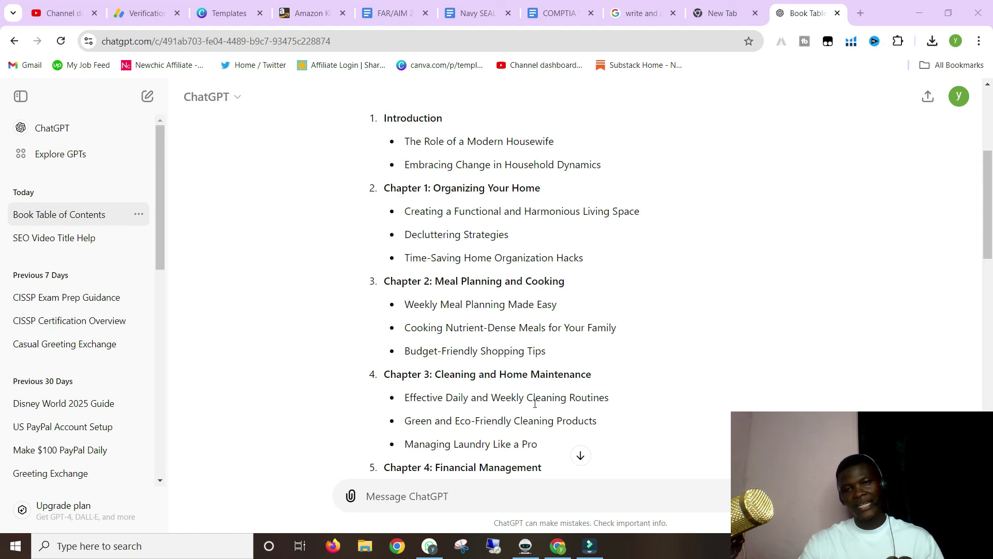
pyautogui.scroll(-1, 603, 403)
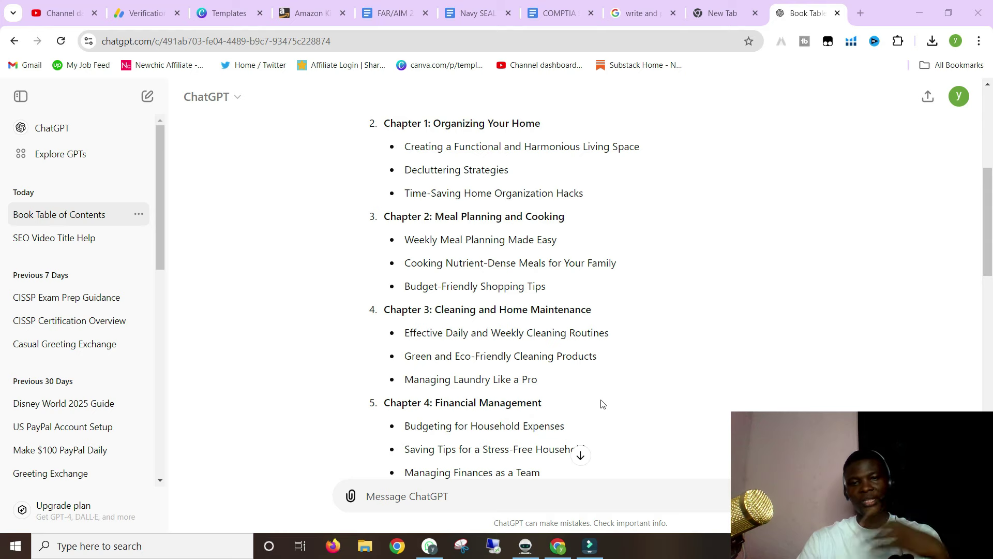
pyautogui.scroll(-1, 501, 415)
pyautogui.scroll(-2, 501, 415)
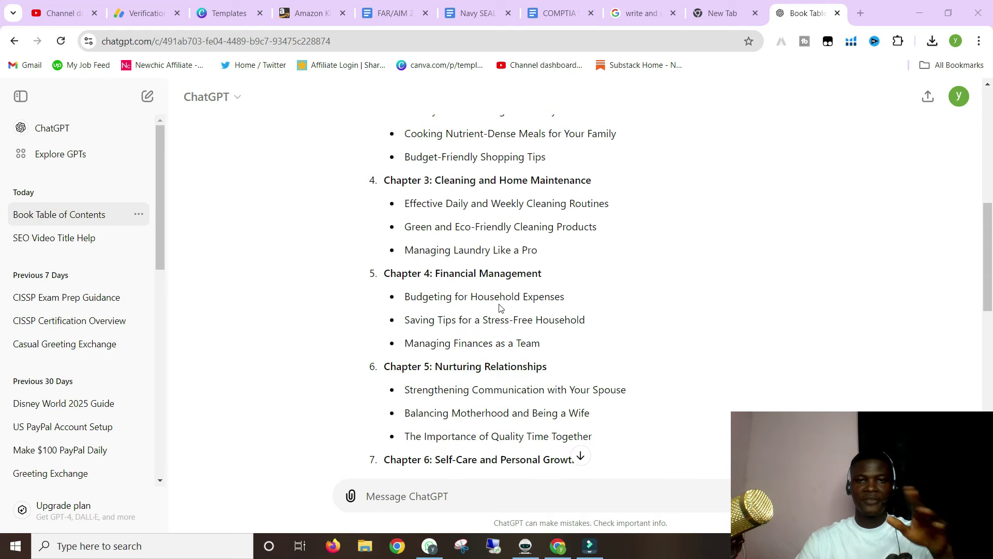
pyautogui.scroll(-2, 452, 355)
pyautogui.scroll(-1, 452, 355)
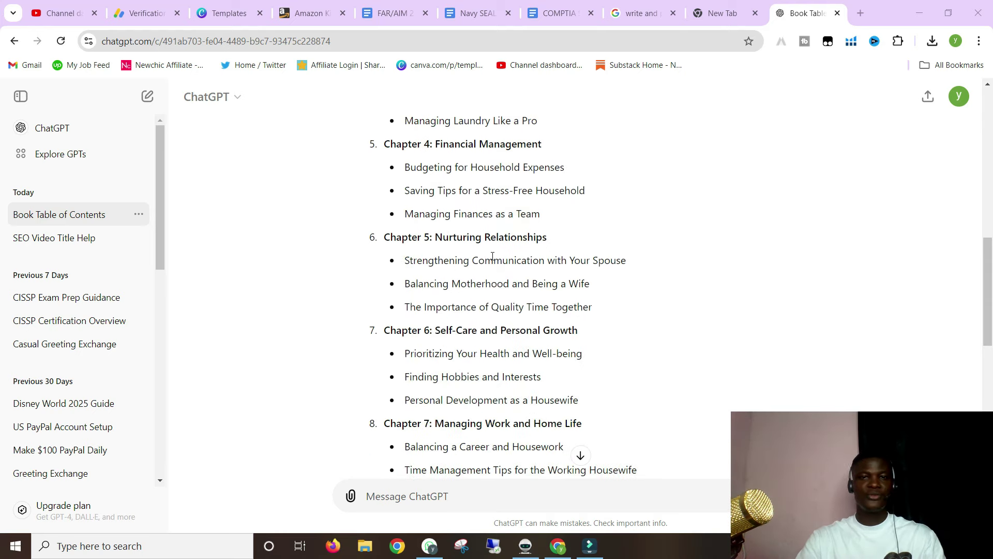
pyautogui.scroll(-1, 469, 273)
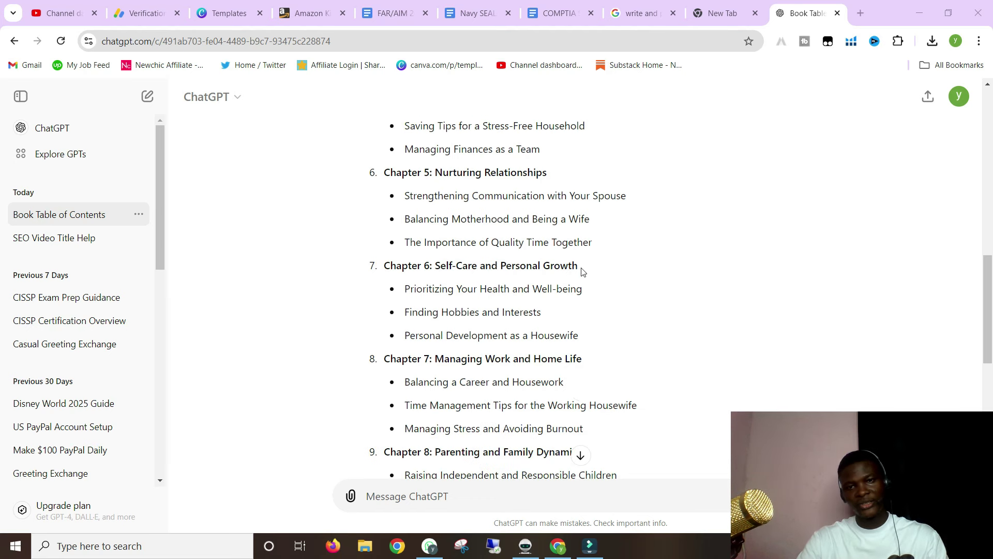
pyautogui.scroll(-1, 543, 282)
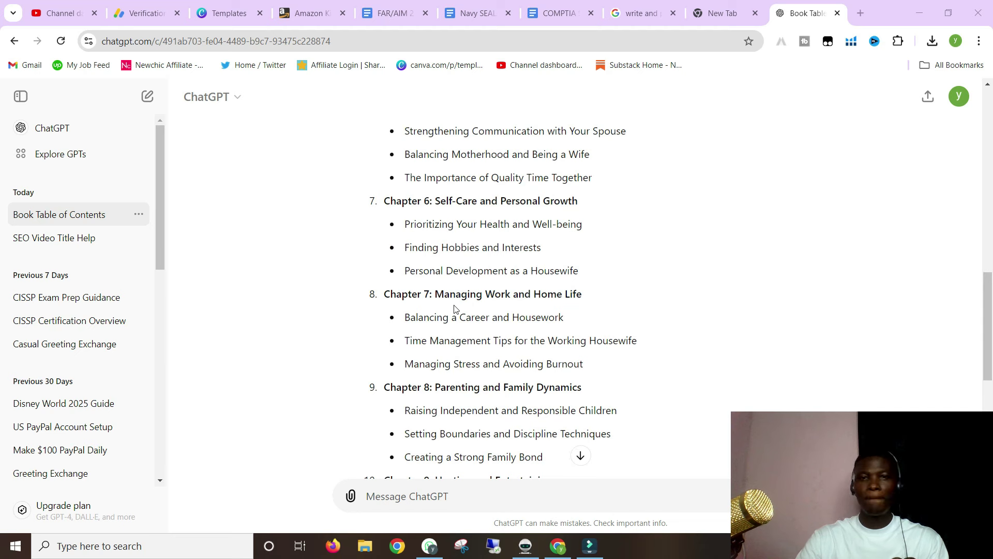
pyautogui.scroll(-1, 480, 322)
pyautogui.scroll(-1, 481, 322)
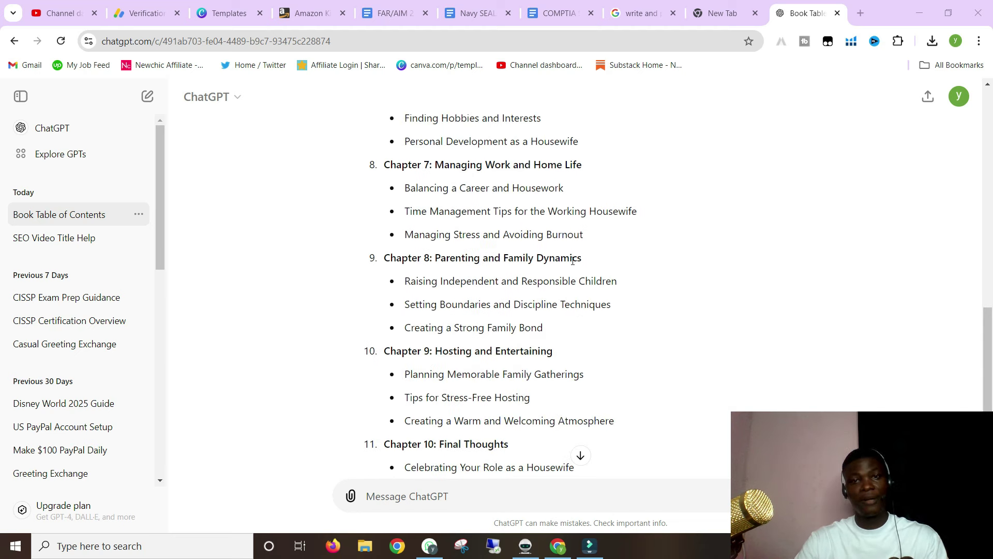
pyautogui.scroll(-1, 488, 289)
pyautogui.scroll(-3, 488, 289)
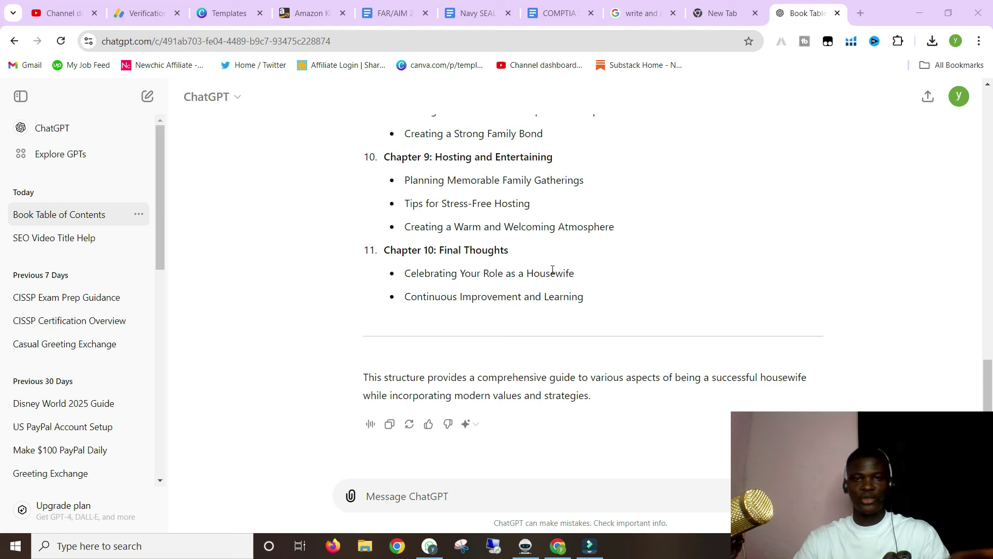
# Step: Select the generated table of contents from its beginning through the last bullet of Chapter 10
pyautogui.scroll(5, 461, 359)
pyautogui.scroll(15, 463, 357)
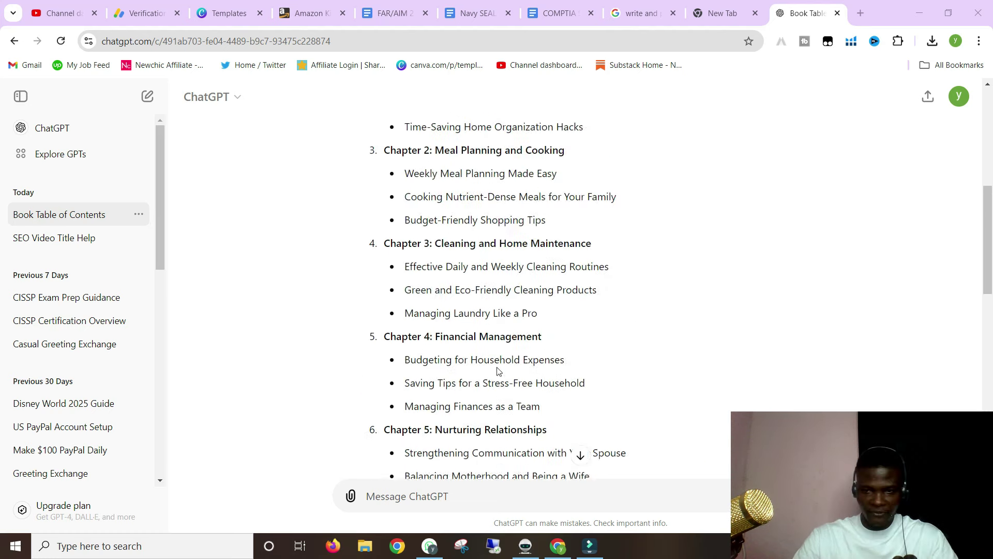
pyautogui.scroll(2, 490, 355)
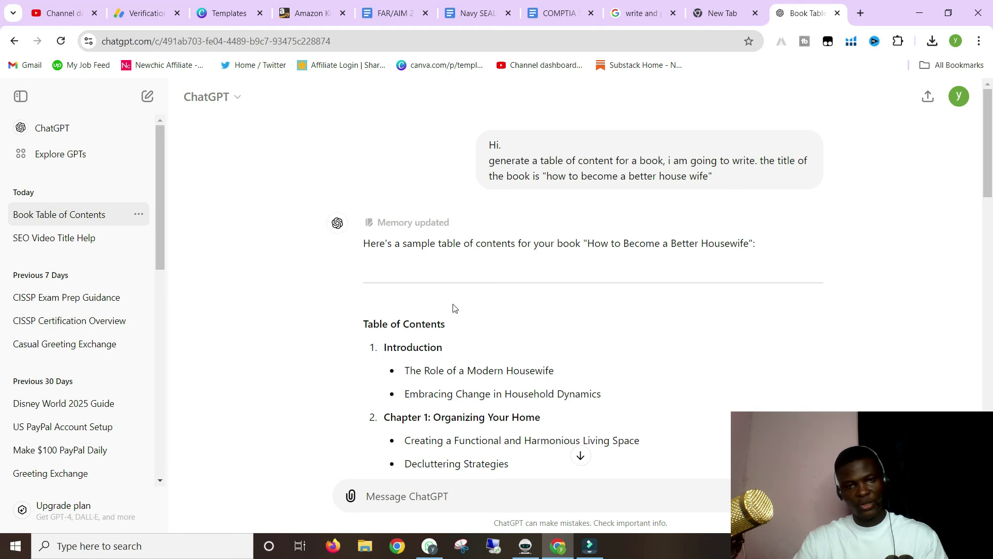
pyautogui.scroll(-2, 452, 309)
pyautogui.moveTo(361, 212); pyautogui.dragTo(631, 302)
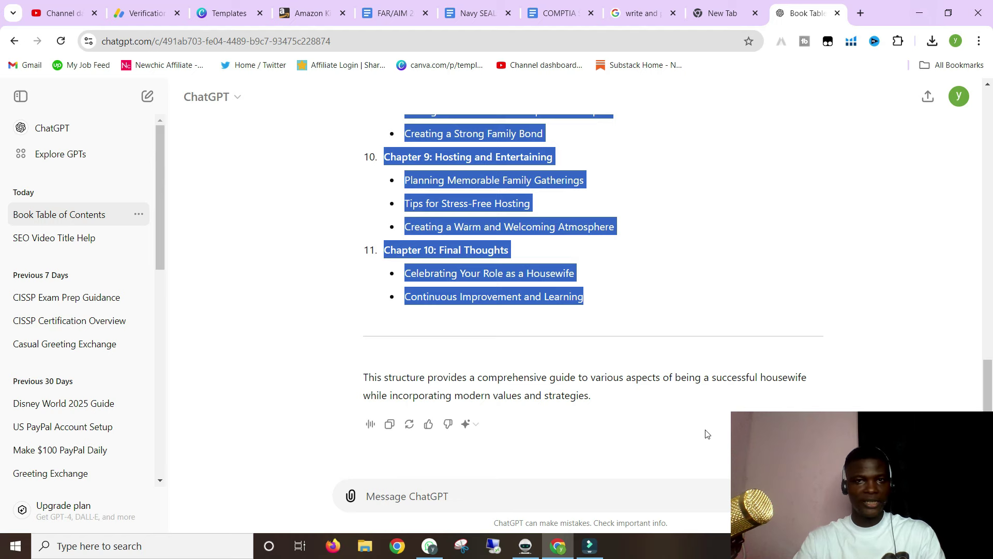
# Step: Search Google for "google doc" in a new browser tab and open a blank Google Docs document from the sign-in result
pyautogui.click(861, 13)
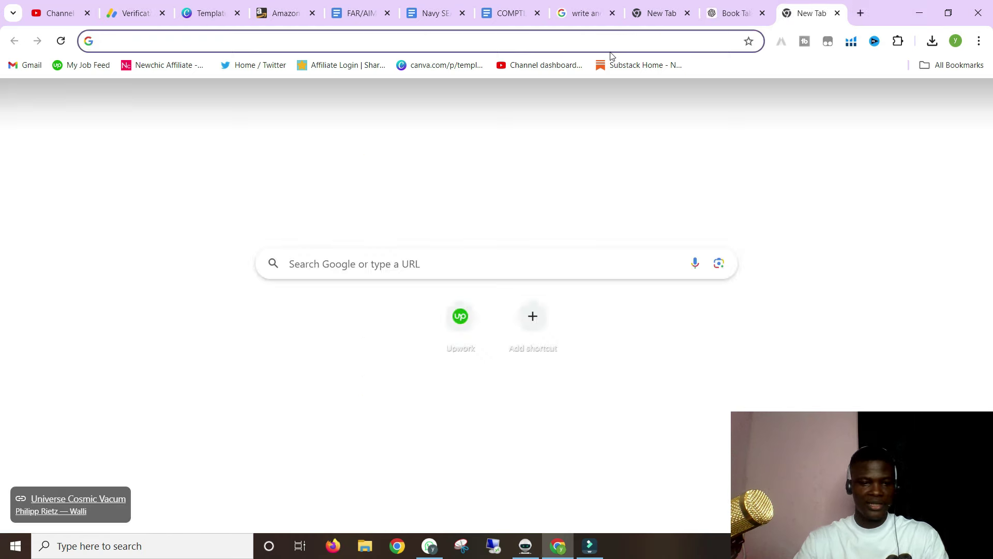
pyautogui.write('go')
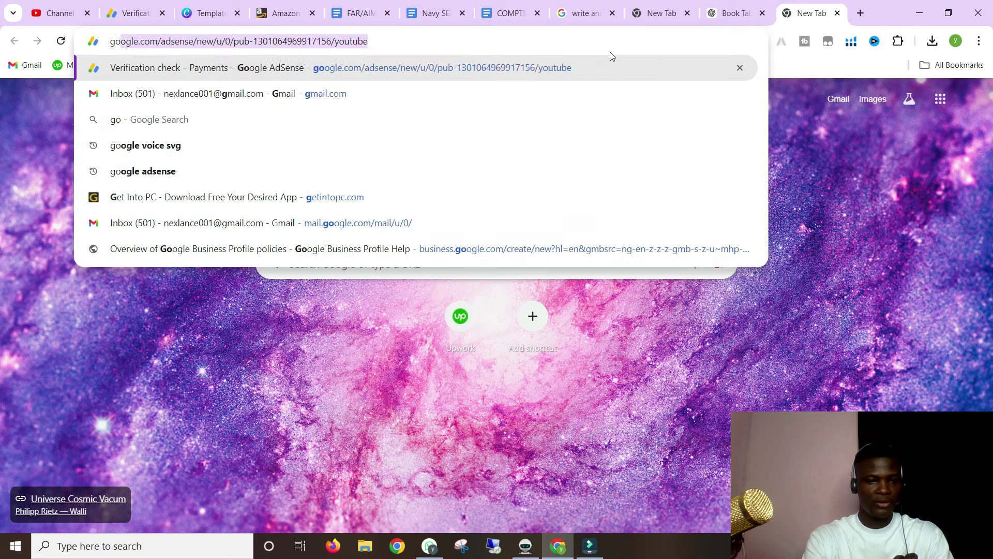
pyautogui.write('ogle ')
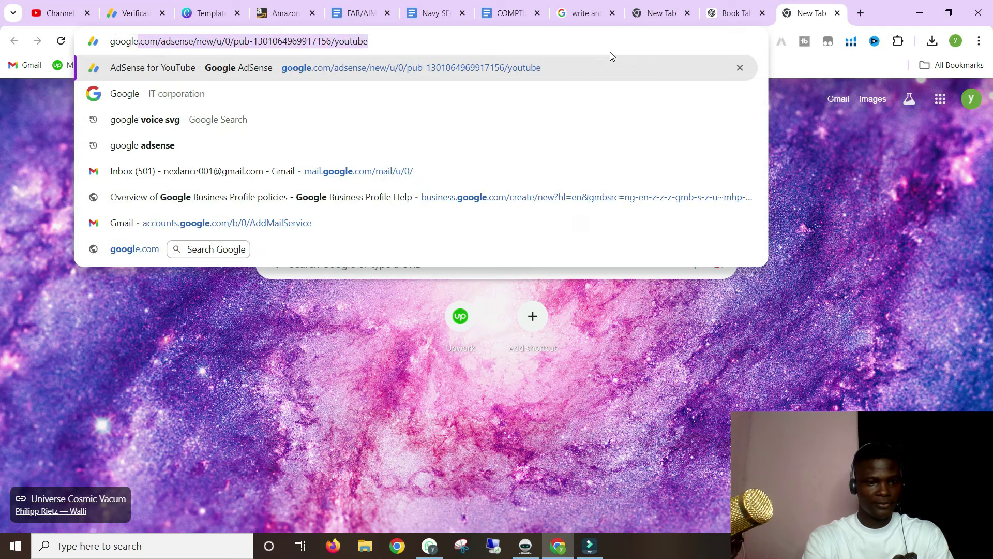
pyautogui.write('doc')
pyautogui.press('Return')
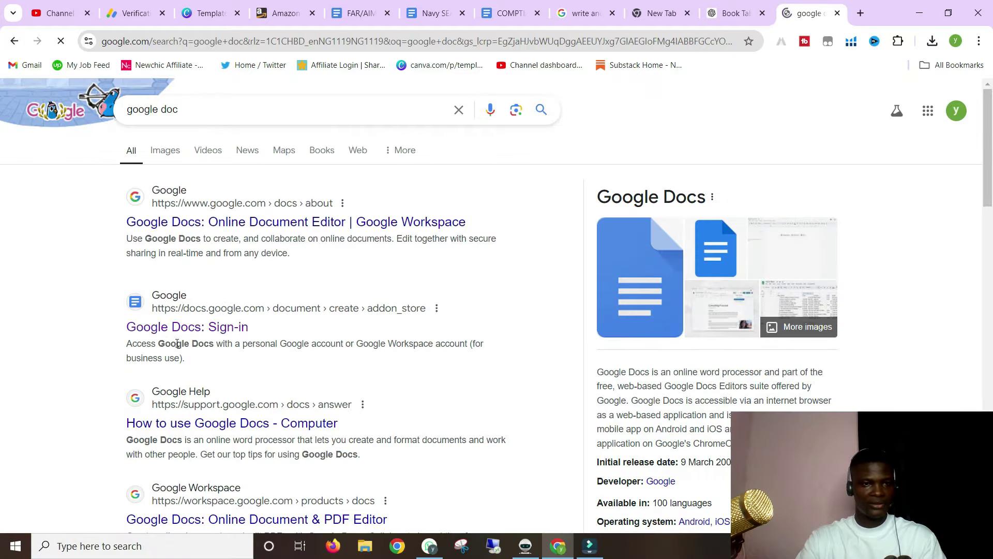
pyautogui.click(161, 328)
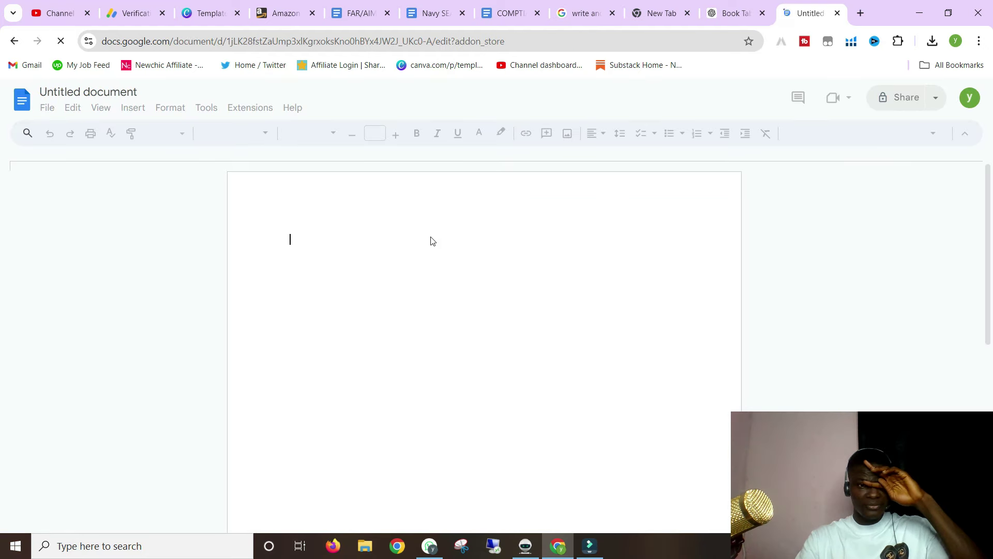
pyautogui.click(312, 239)
pyautogui.doubleClick(314, 240)
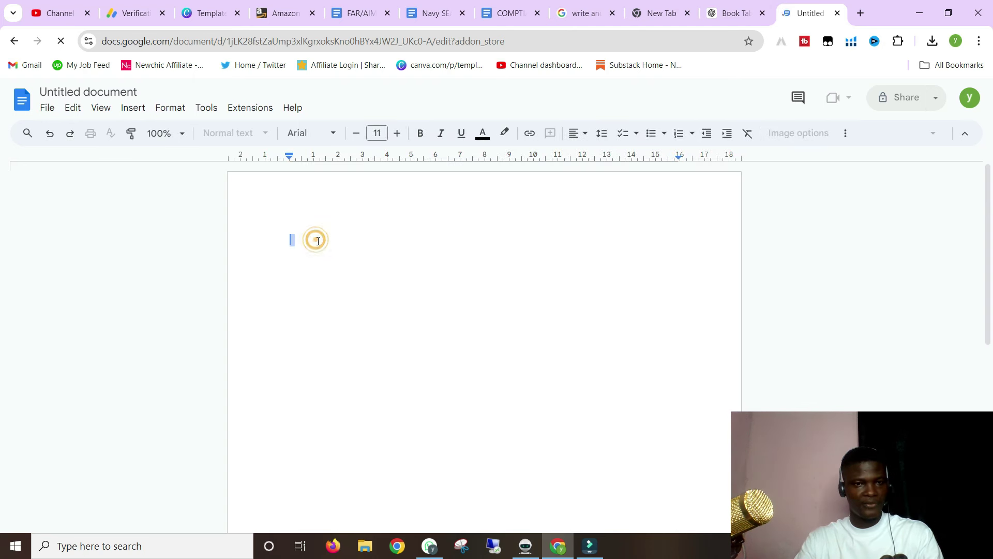
pyautogui.click(340, 281)
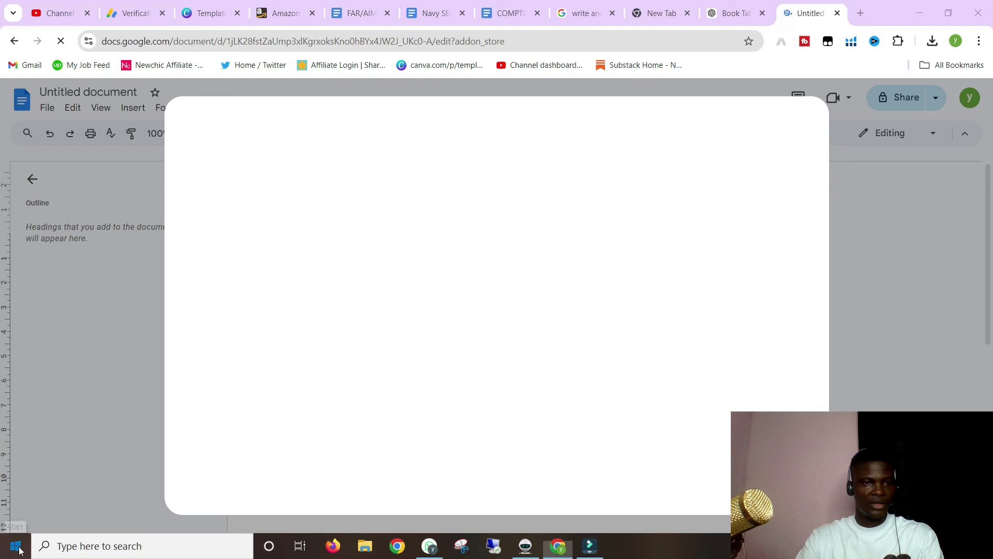
# Step: Search the computer's installed apps for "micro" and launch Word 2013
pyautogui.press('super')
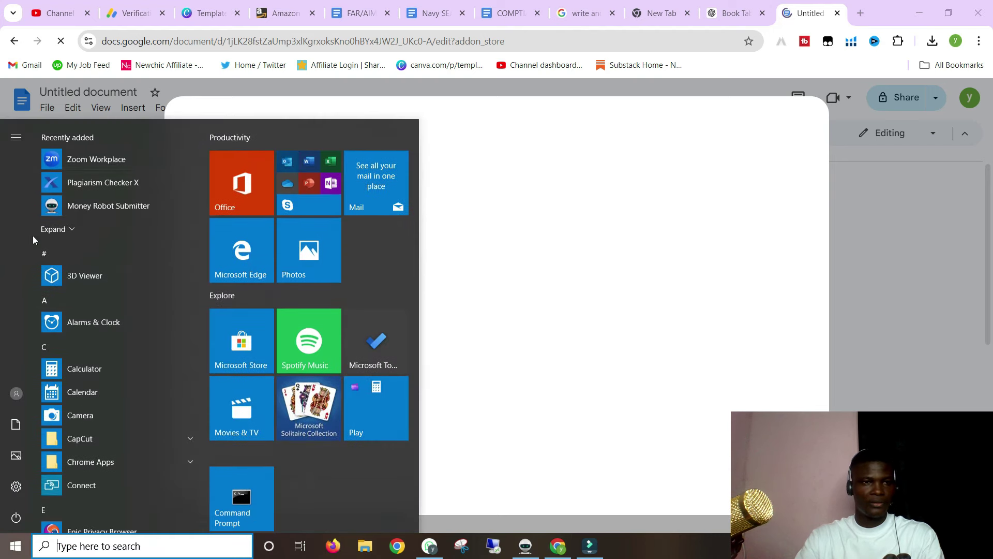
pyautogui.scroll(-10, 87, 208)
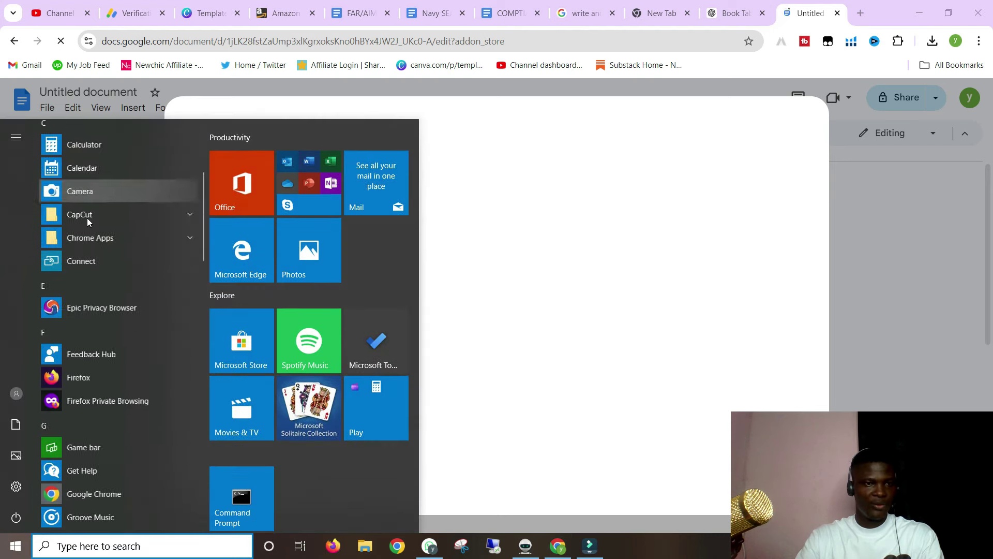
pyautogui.scroll(-15, 89, 227)
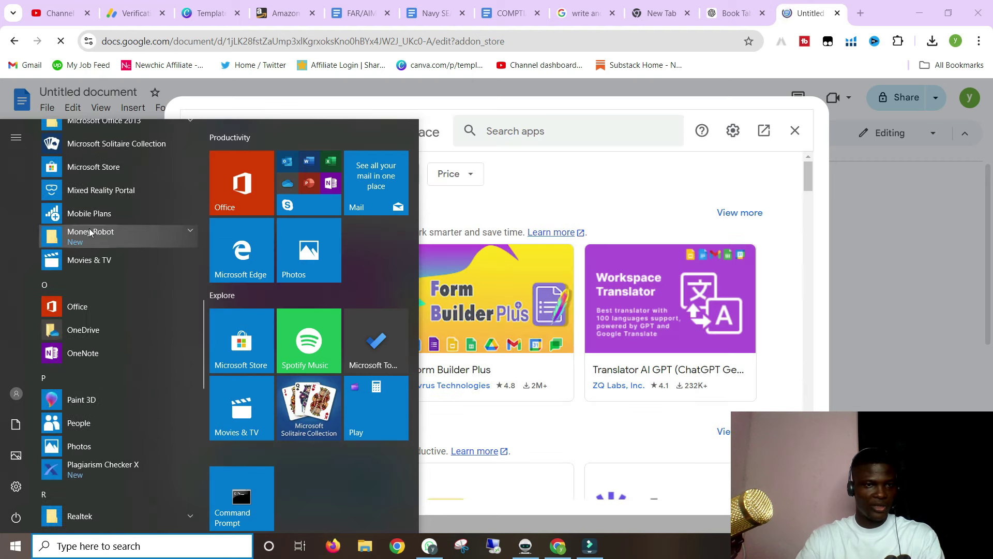
pyautogui.scroll(-6, 89, 228)
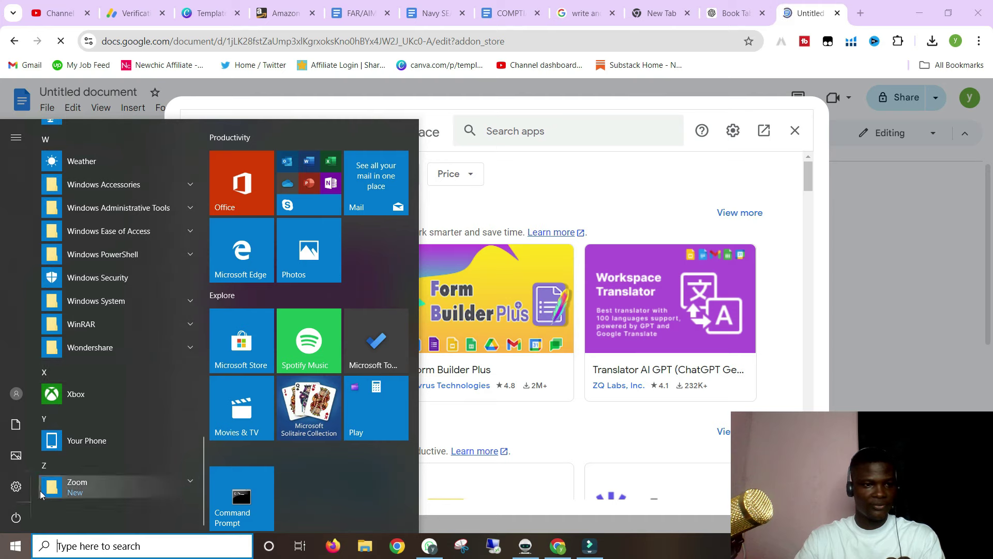
pyautogui.click(91, 553)
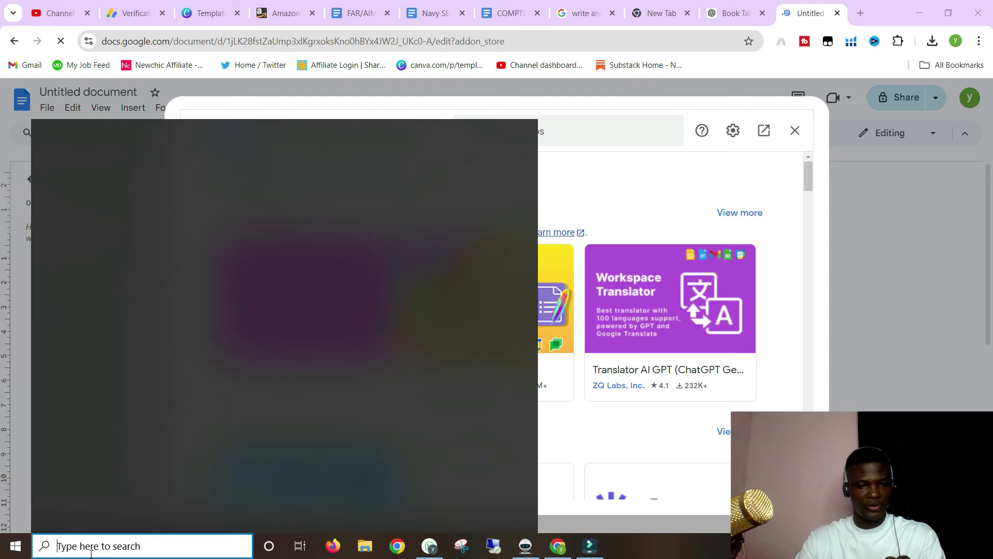
pyautogui.write('mi')
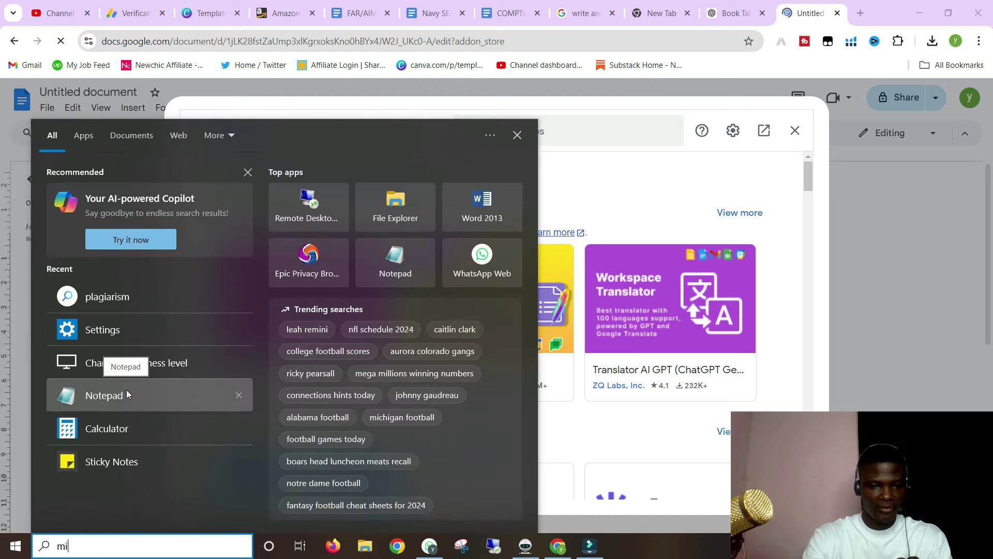
pyautogui.write('cro')
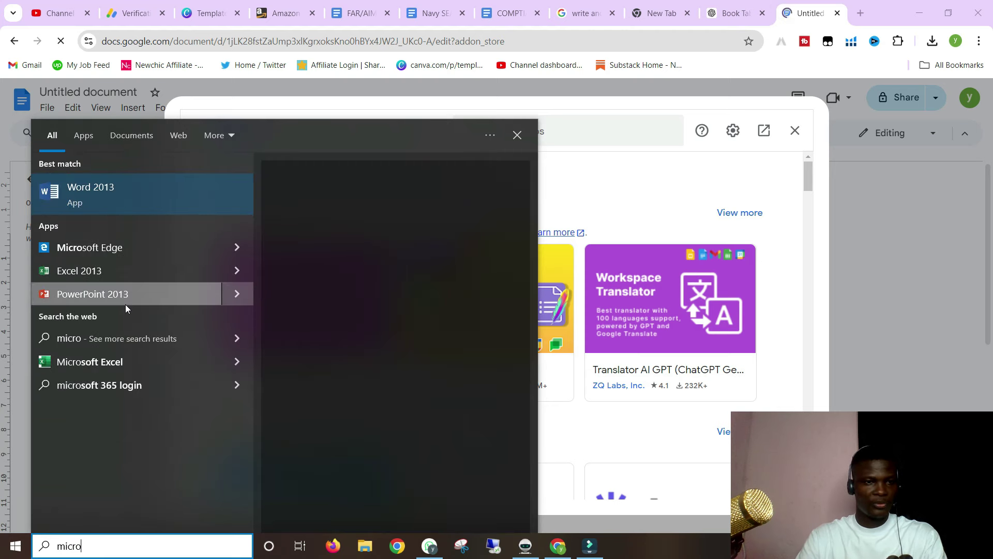
pyautogui.click(106, 191)
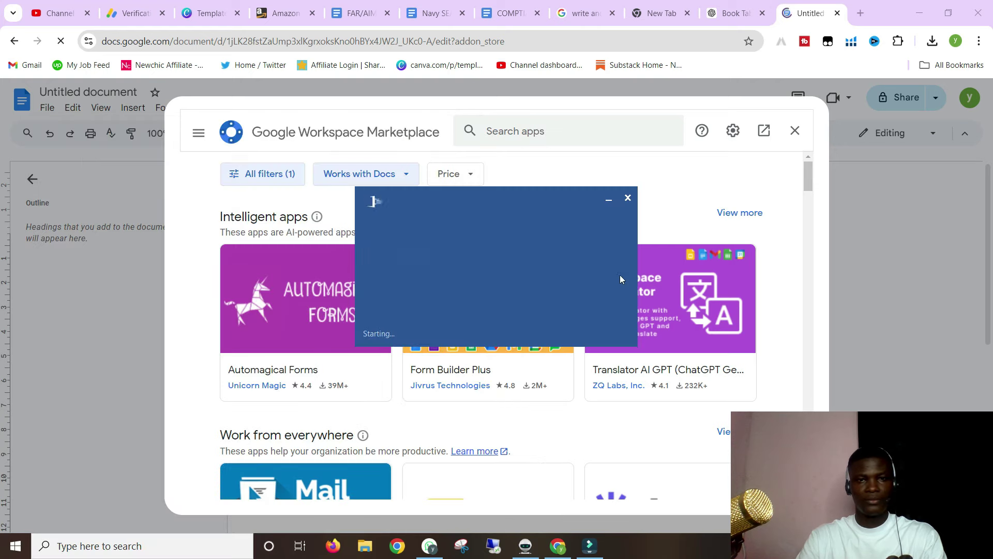
# Step: Close the Google Workspace Marketplace window over the Google Docs document, switch to Word and create a blank document
pyautogui.click(795, 130)
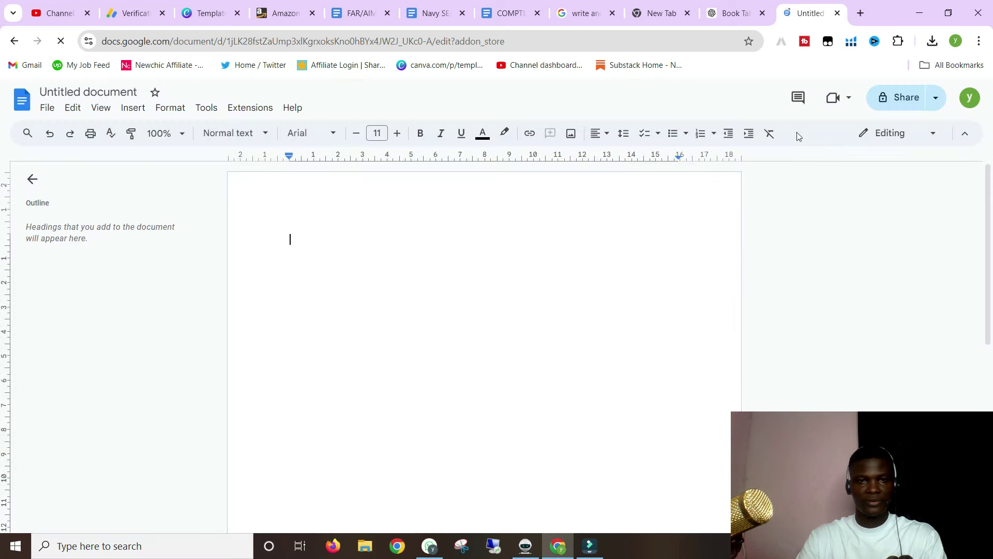
pyautogui.click(331, 237)
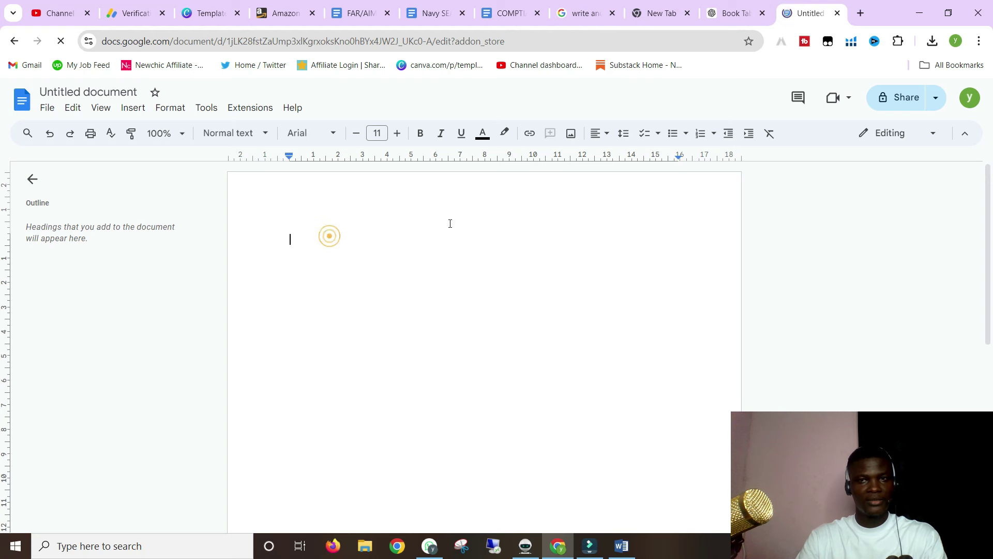
pyautogui.click(622, 545)
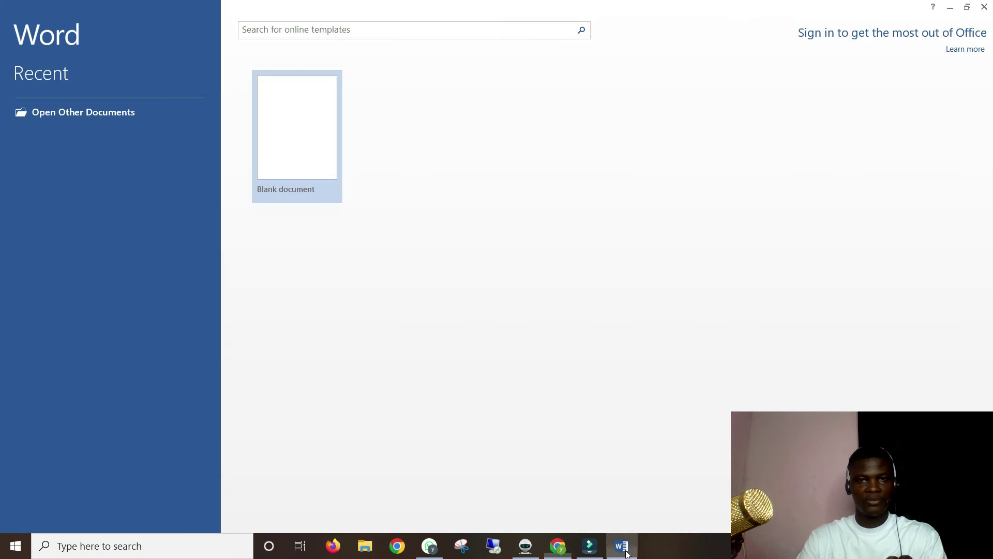
pyautogui.click(284, 130)
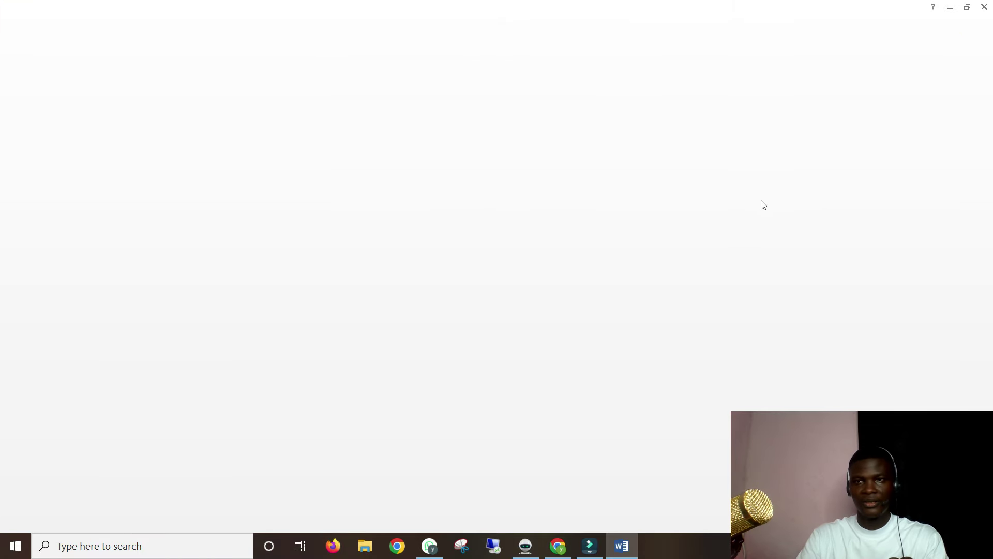
pyautogui.click(164, 101)
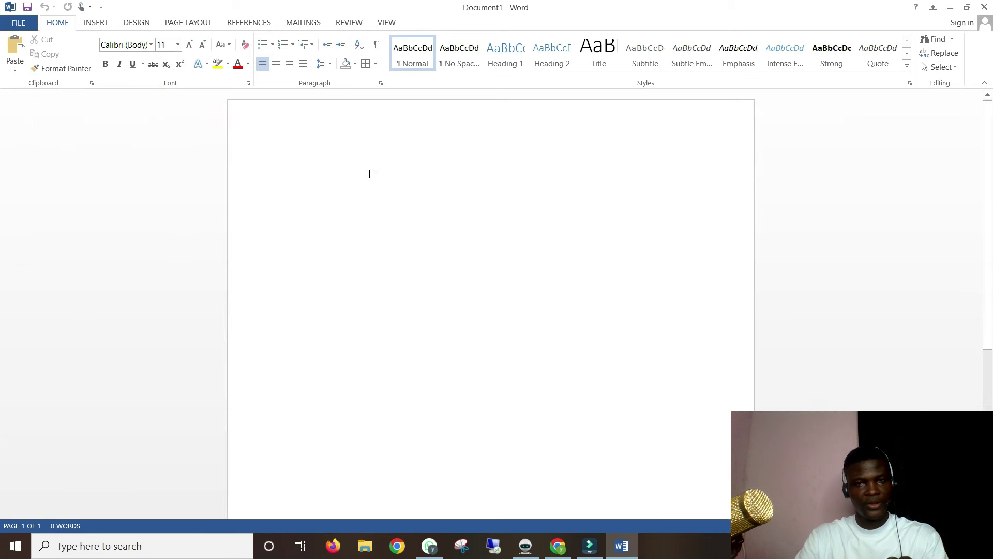
# Step: Paste the copied table of contents into the blank Word document and return to its beginning
pyautogui.click(339, 179)
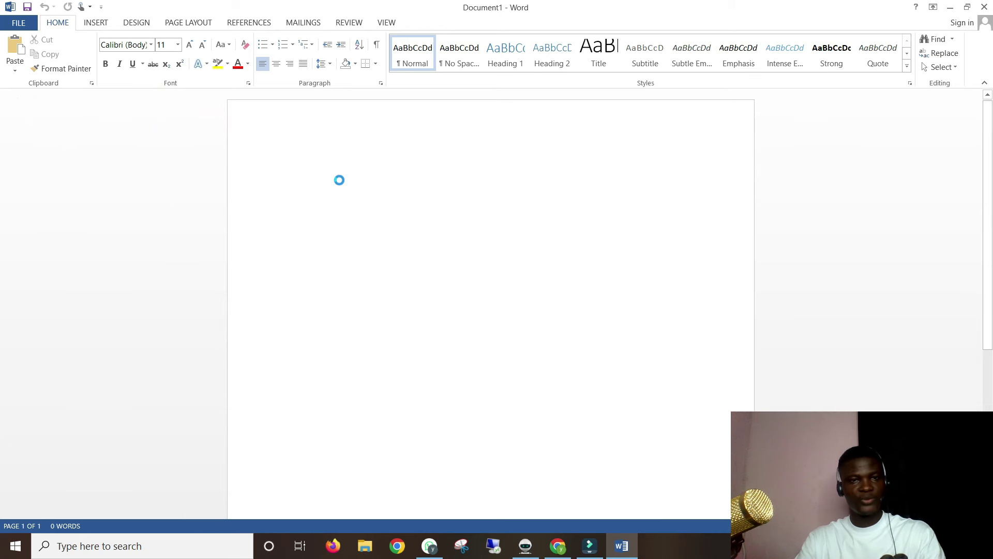
pyautogui.hotkey('ctrl', 'v')
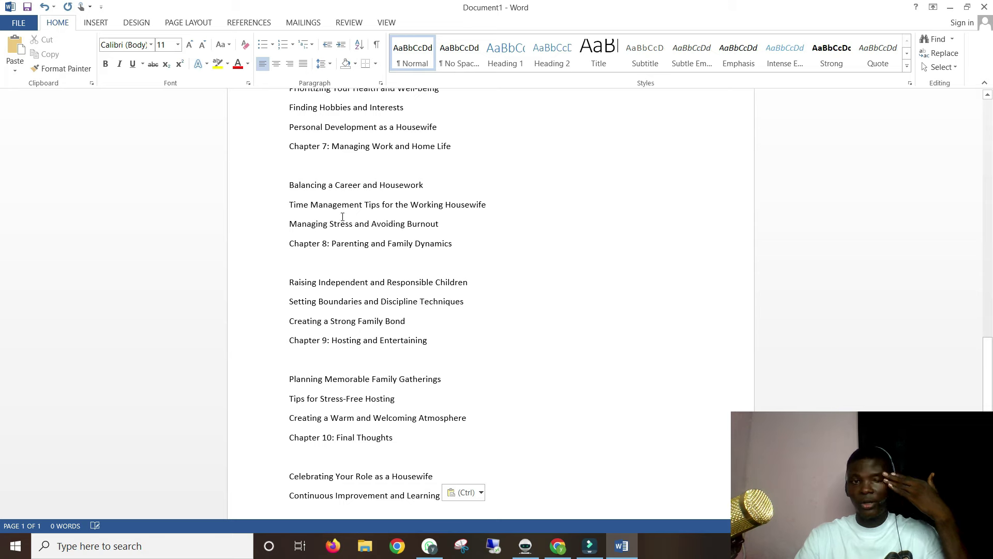
pyautogui.scroll(20, 342, 216)
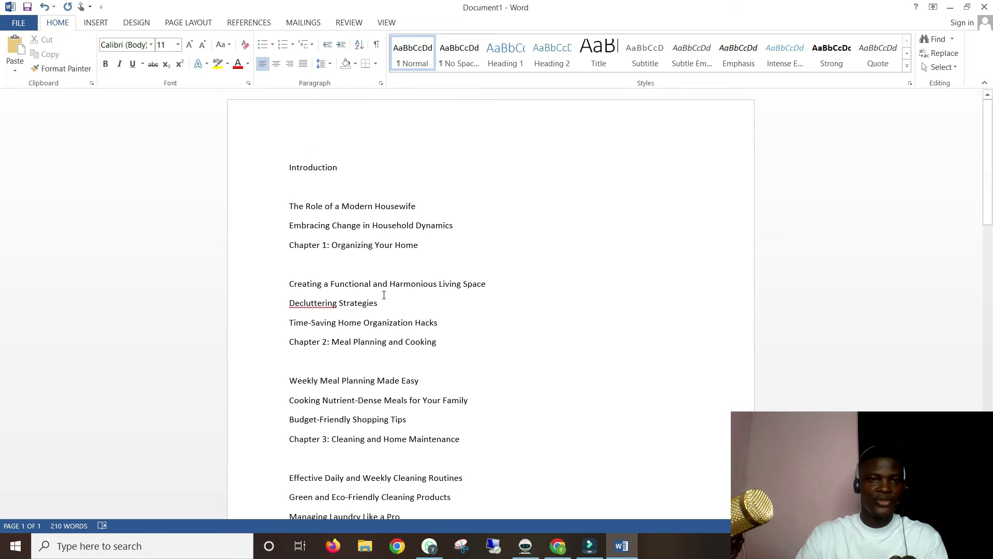
# Step: Insert two blank lines and a page break before the "Chapter 1: Organizing Your Home" heading
pyautogui.click(289, 245)
pyautogui.press('Return')
pyautogui.press('Return')
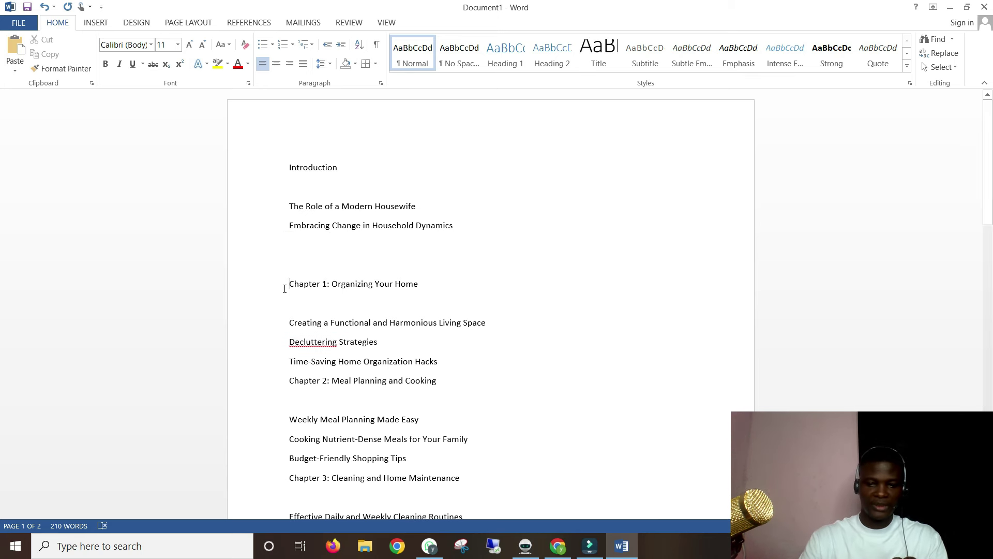
pyautogui.hotkey('ctrl', 'Return')
pyautogui.scroll(-5, 284, 286)
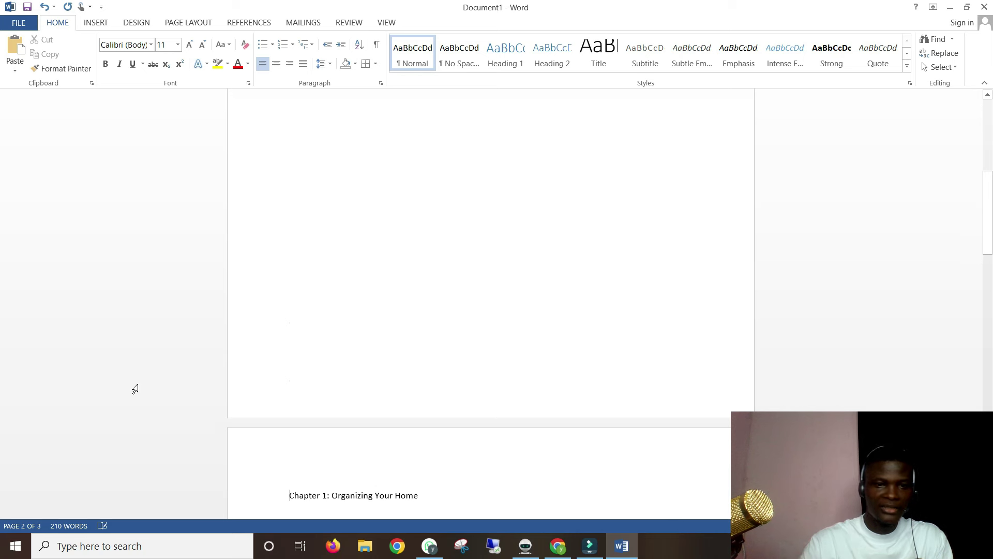
# Step: Insert page breaks before the Chapter 2 and Chapter 3 headings so each chapter starts on its own page
pyautogui.scroll(-3, 311, 345)
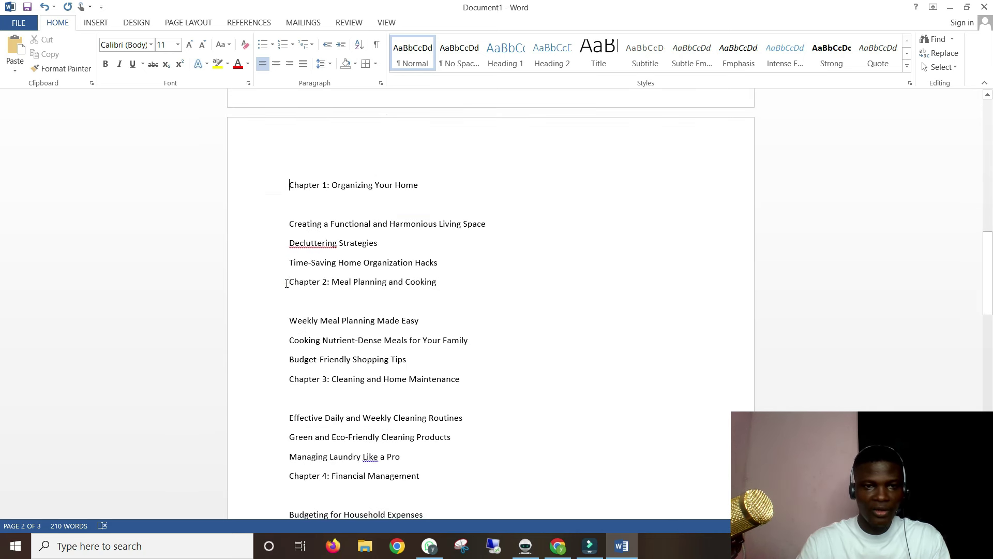
pyautogui.hotkey('ctrl', 'Return')
pyautogui.scroll(-10, 300, 305)
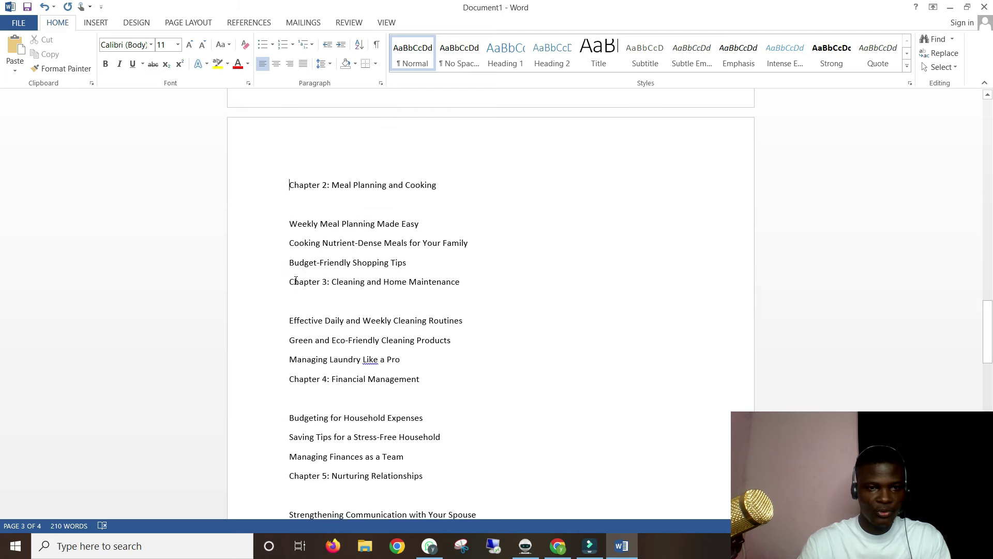
pyautogui.click(290, 282)
pyautogui.hotkey('ctrl', 'Return')
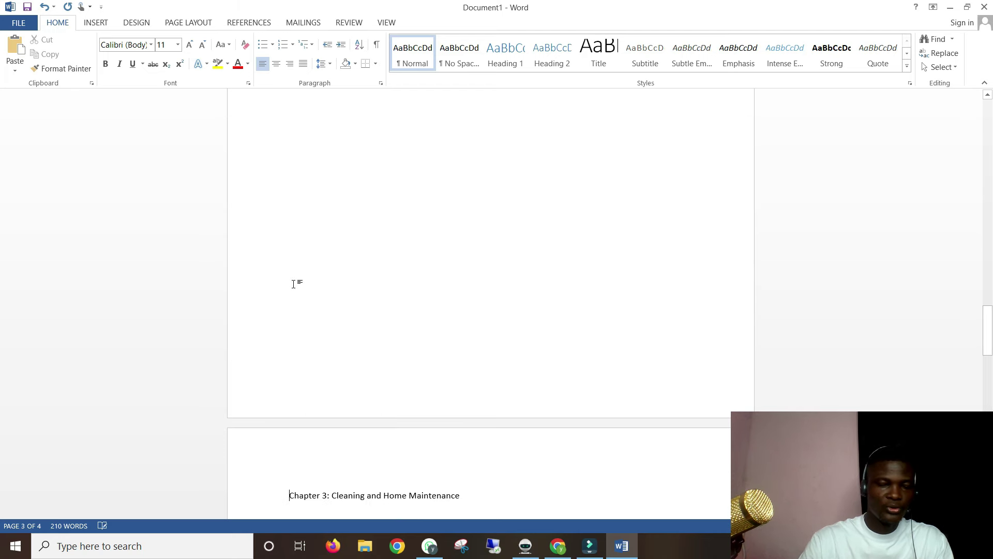
# Step: Insert page breaks before the "Chapter 4: Financial Management" and "Chapter 5: Nurturing Relationships" headings
pyautogui.scroll(-8, 294, 284)
pyautogui.click(284, 343)
pyautogui.hotkey('ctrl', 'Return')
pyautogui.scroll(-10, 295, 340)
pyautogui.click(288, 281)
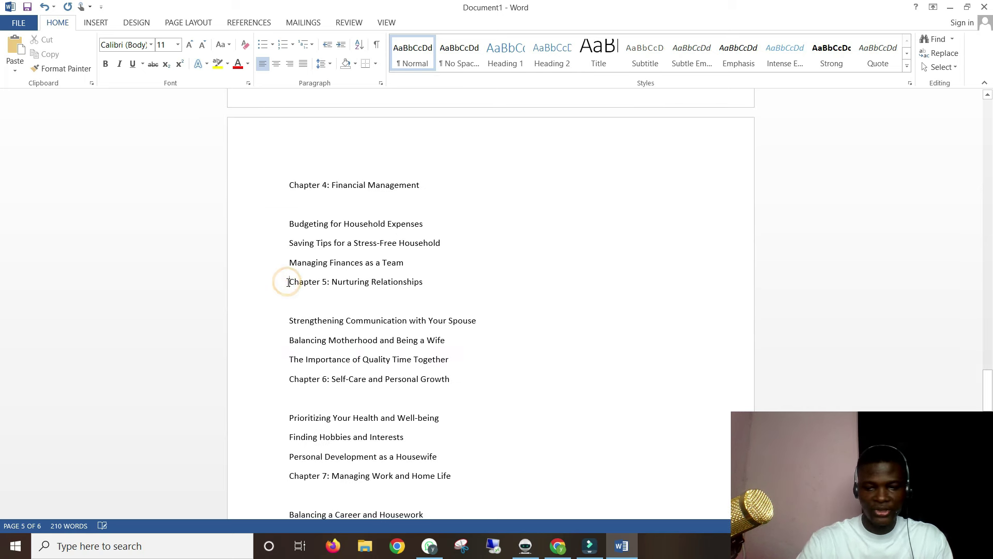
pyautogui.hotkey('ctrl', 'Return')
# Step: Start "Chapter 6: Self-Care and Personal Growth" and "Chapter 7: Managing Work and Home Life" on new pages with page breaks
pyautogui.click(289, 355)
pyautogui.hotkey('ctrl', 'Return')
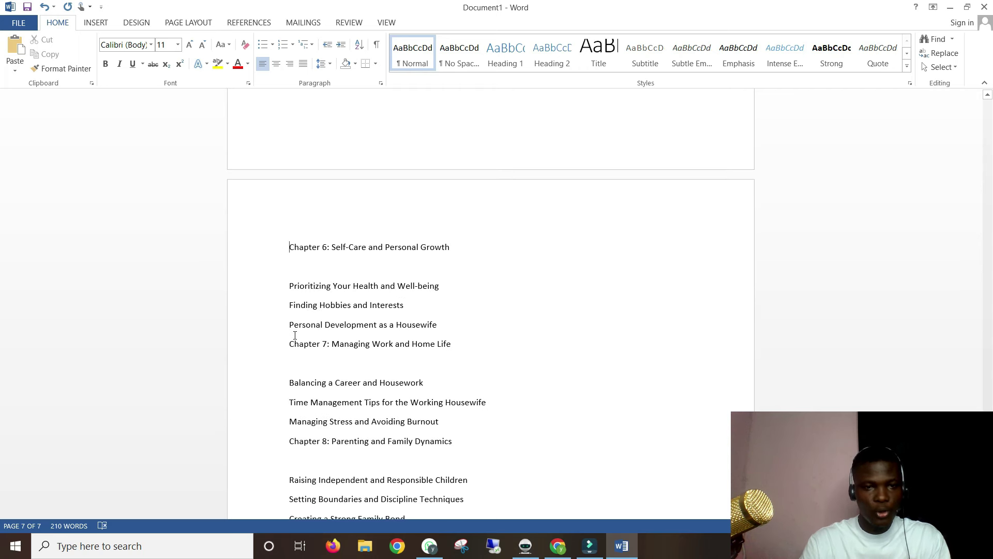
pyautogui.click(288, 344)
pyautogui.hotkey('ctrl', 'Return')
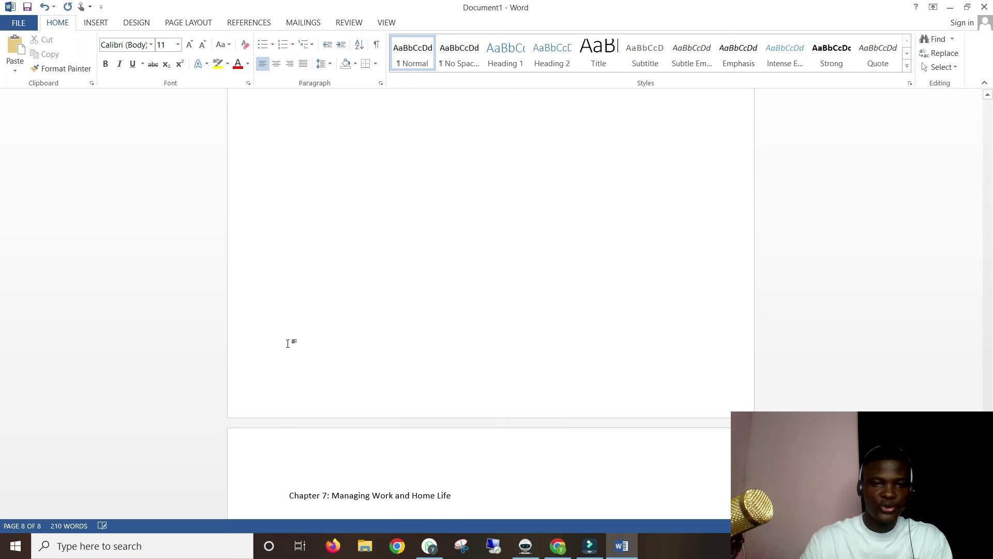
# Step: Add page breaks before the "Chapter 8: Parenting and Family Dynamics" and "Chapter 9: Hosting and Entertaining" headings
pyautogui.scroll(-3, 274, 324)
pyautogui.click(288, 313)
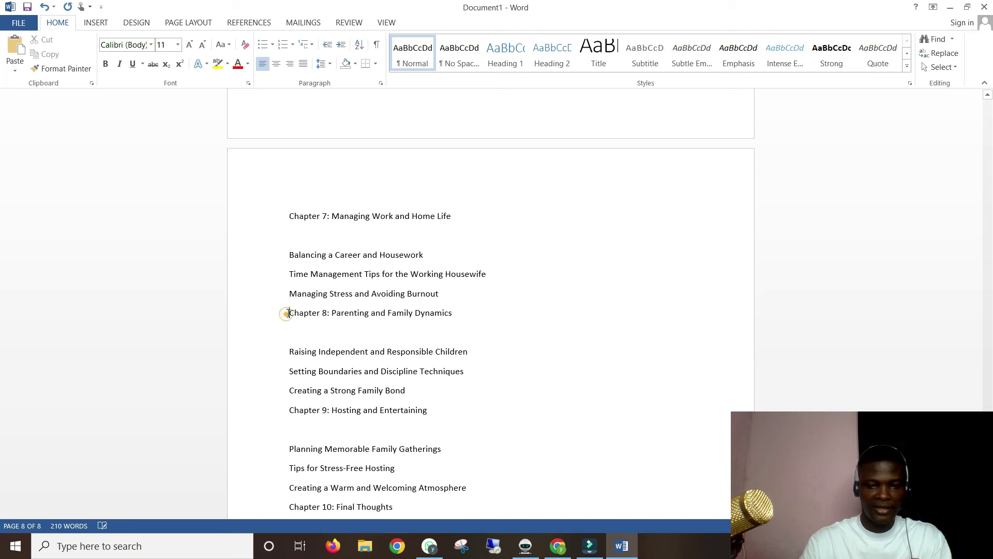
pyautogui.hotkey('ctrl', 'Return')
pyautogui.scroll(-3, 355, 343)
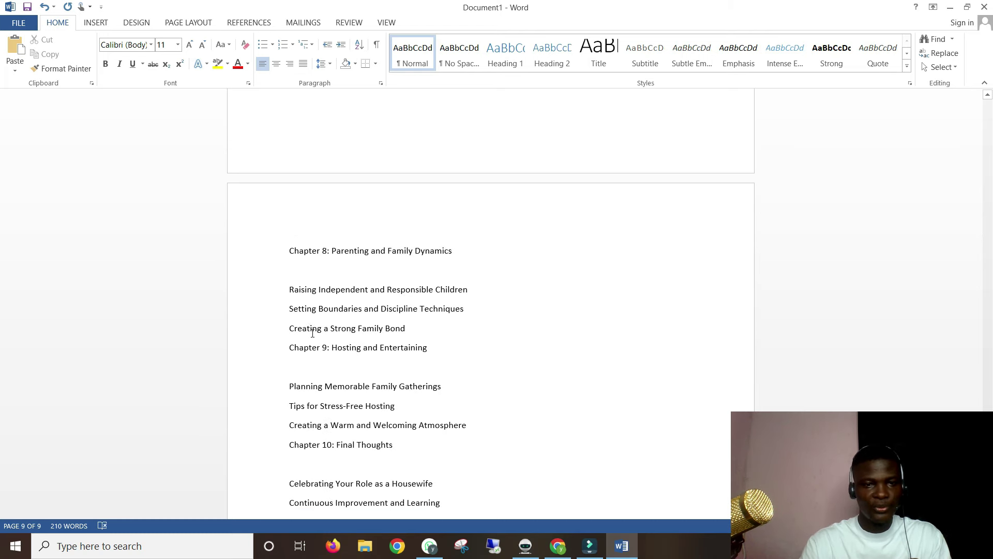
pyautogui.click(291, 344)
pyautogui.hotkey('ctrl', 'Return')
# Step: Insert a page break before the "Chapter 10: Final Thoughts" heading
pyautogui.scroll(-3, 301, 346)
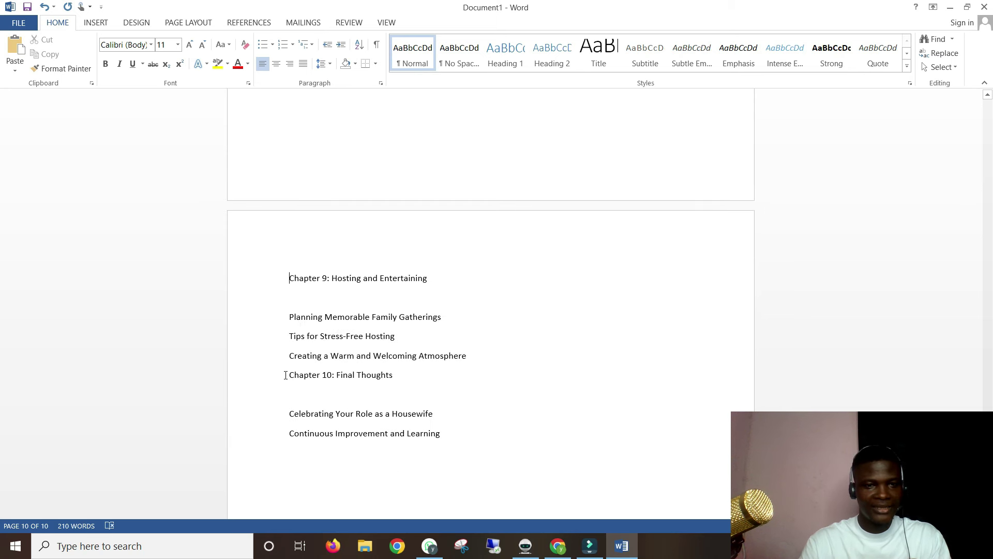
pyautogui.click(292, 377)
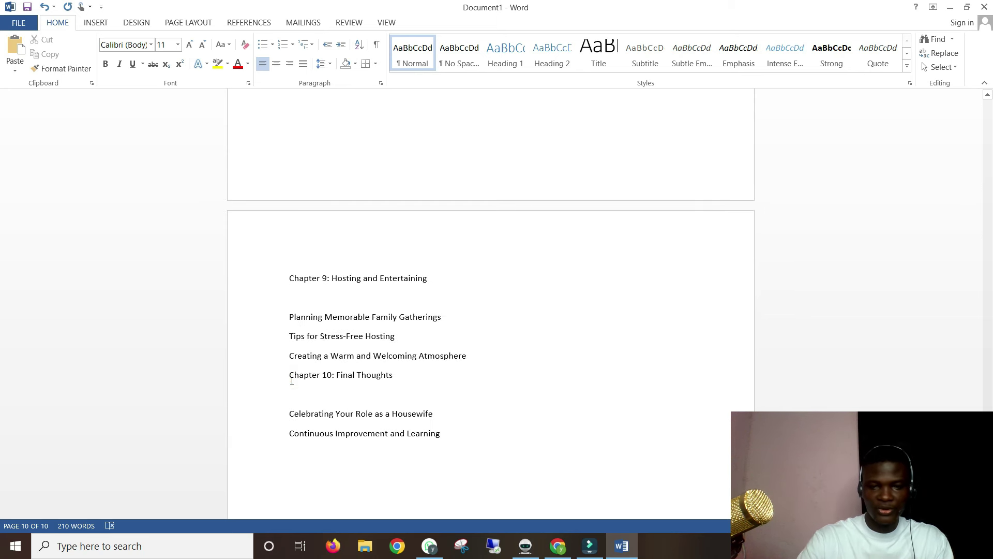
pyautogui.hotkey('ctrl', 'Return')
pyautogui.scroll(-3, 300, 384)
# Step: Review the separated chapter pages back to the first page and place the cursor at the Introduction heading
pyautogui.scroll(15, 300, 377)
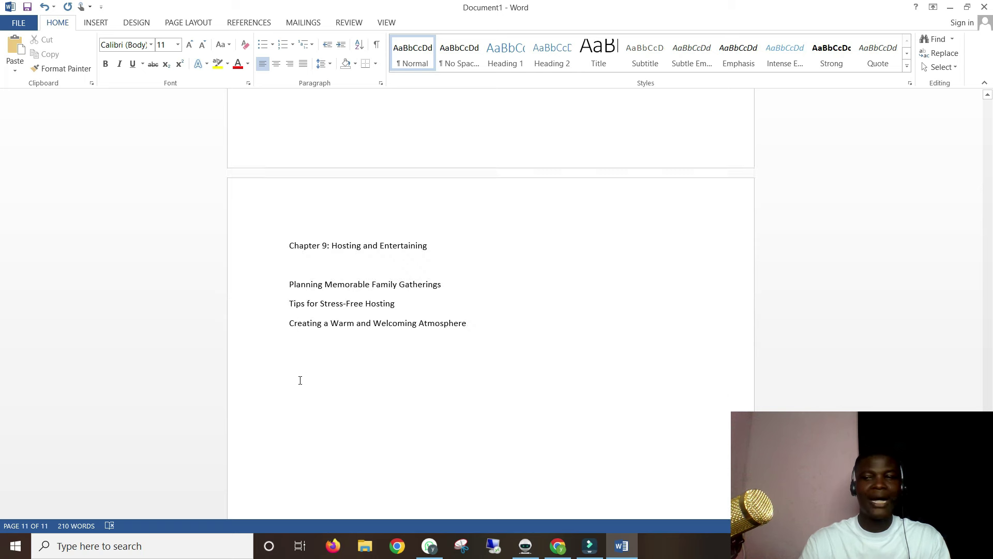
pyautogui.scroll(20, 336, 370)
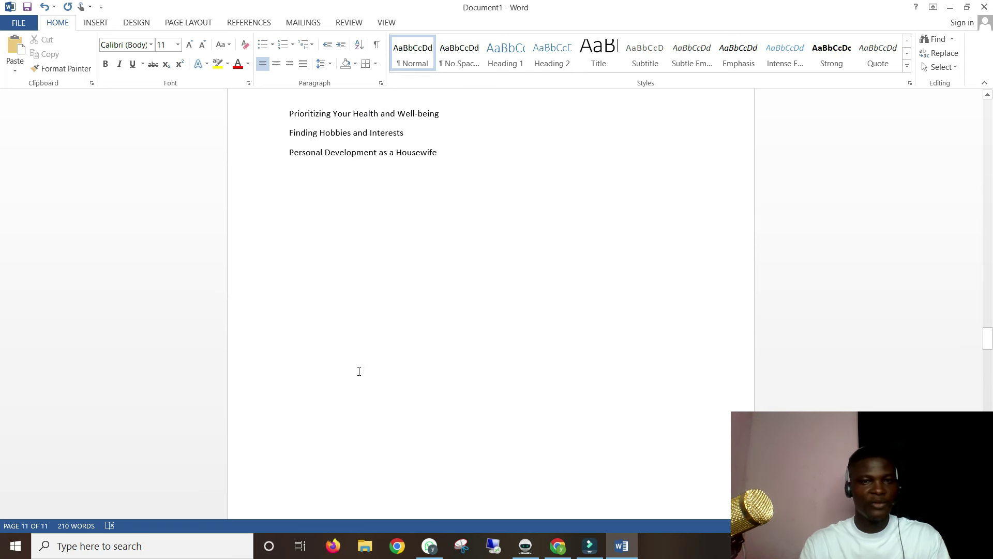
pyautogui.scroll(20, 372, 368)
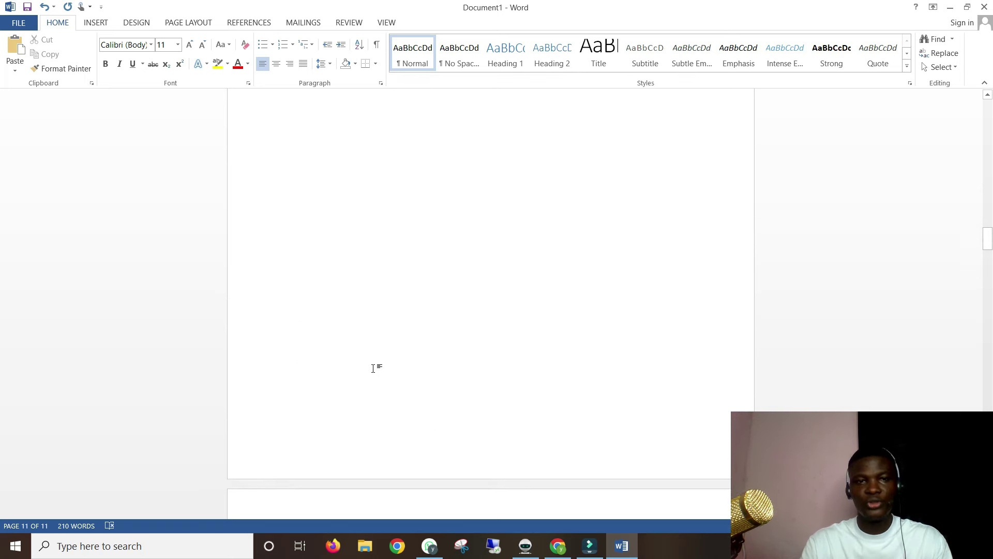
pyautogui.scroll(20, 379, 363)
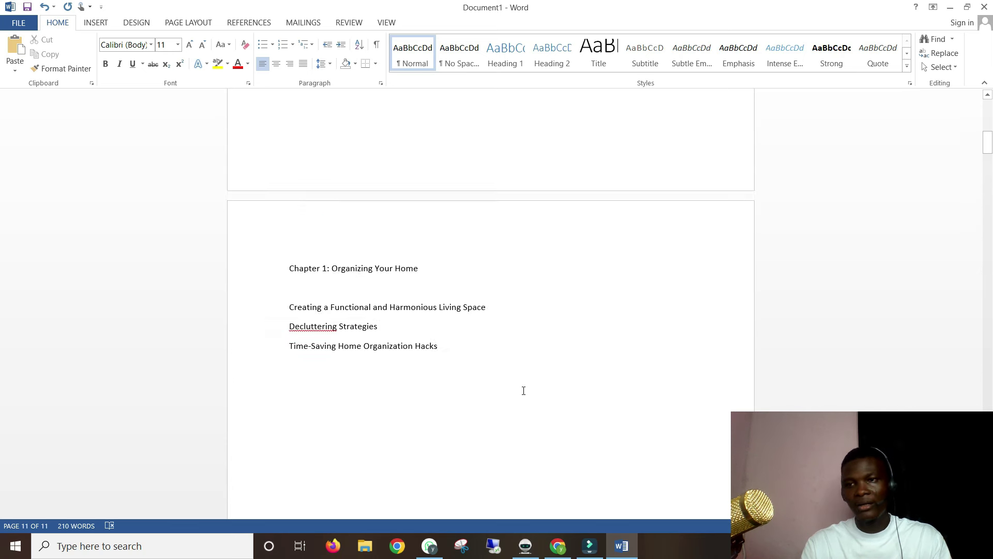
pyautogui.click(309, 161)
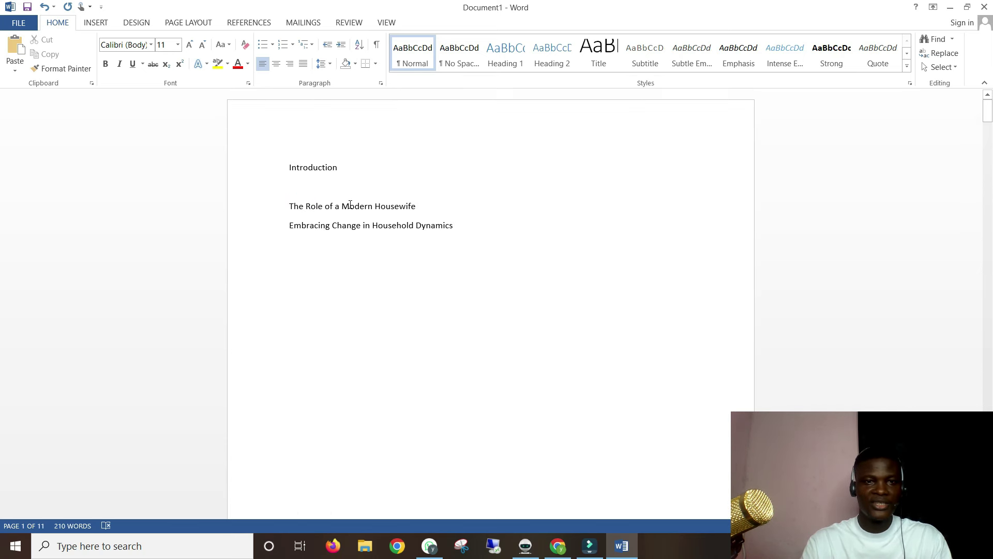
# Step: Add a blank line above the Introduction heading, and make the heading bold at size 16
pyautogui.click(288, 167)
pyautogui.press('Return')
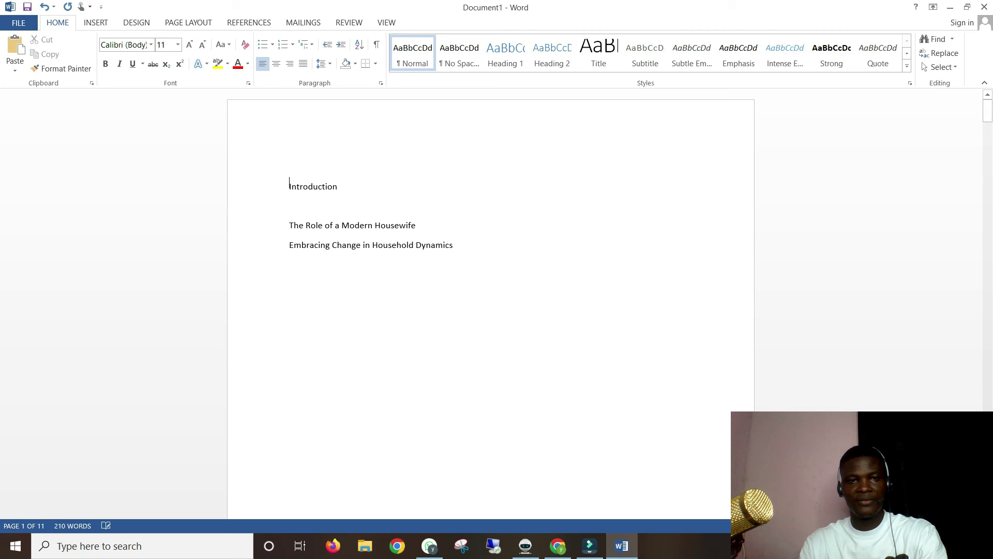
pyautogui.click(257, 194)
pyautogui.click(266, 172)
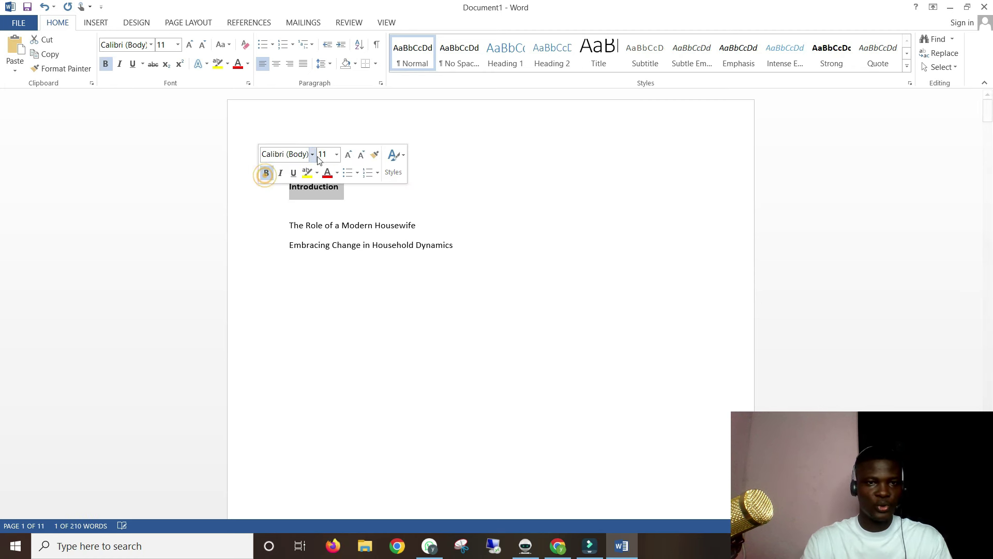
pyautogui.click(348, 154)
pyautogui.click(348, 154)
pyautogui.click(348, 154)
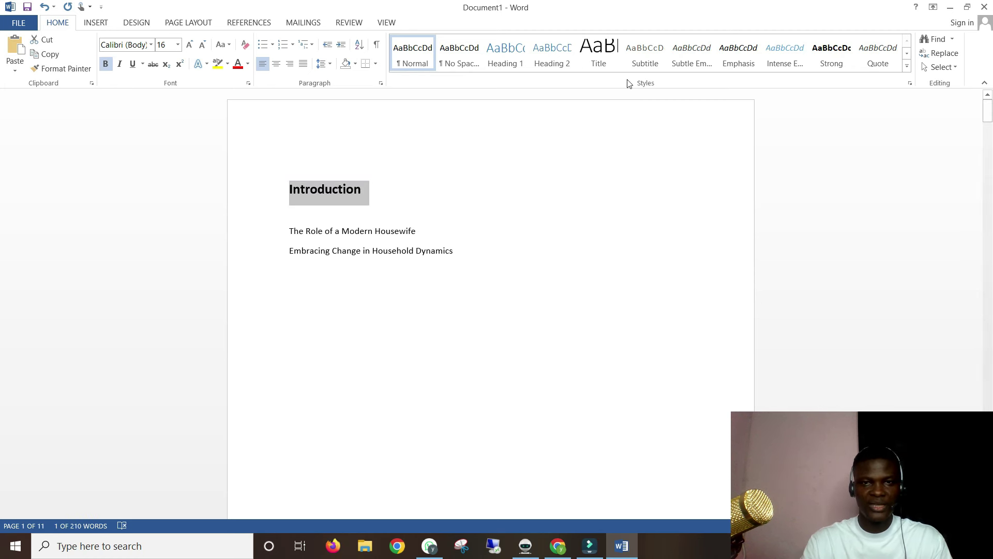
# Step: Apply the Heading 1 style to the Introduction heading and add a blank line below it
pyautogui.click(517, 52)
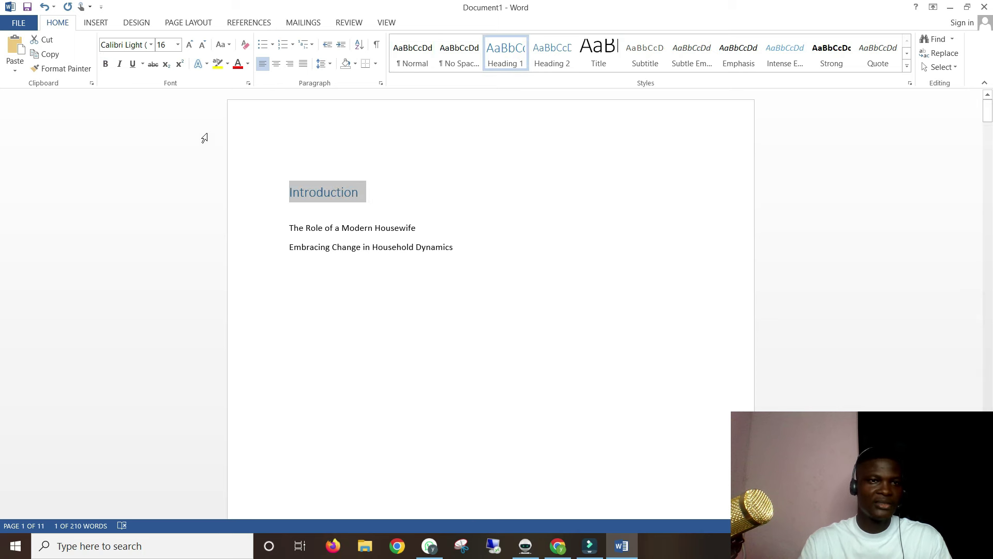
pyautogui.press('Right')
pyautogui.press('Return')
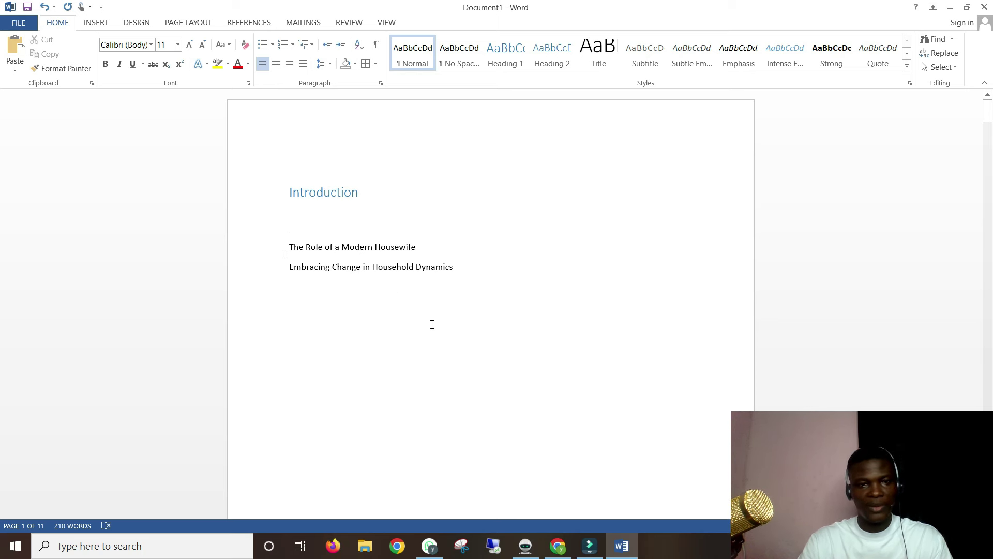
# Step: Switch to the ChatGPT conversation in Chrome and copy the Introduction entry with its two subtopics from the table of contents
pyautogui.click(558, 545)
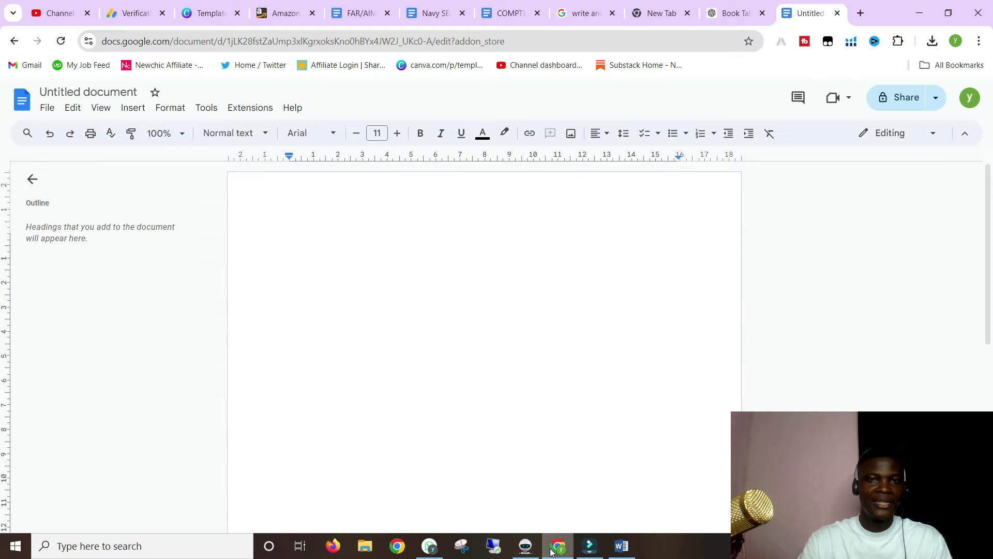
pyautogui.click(734, 8)
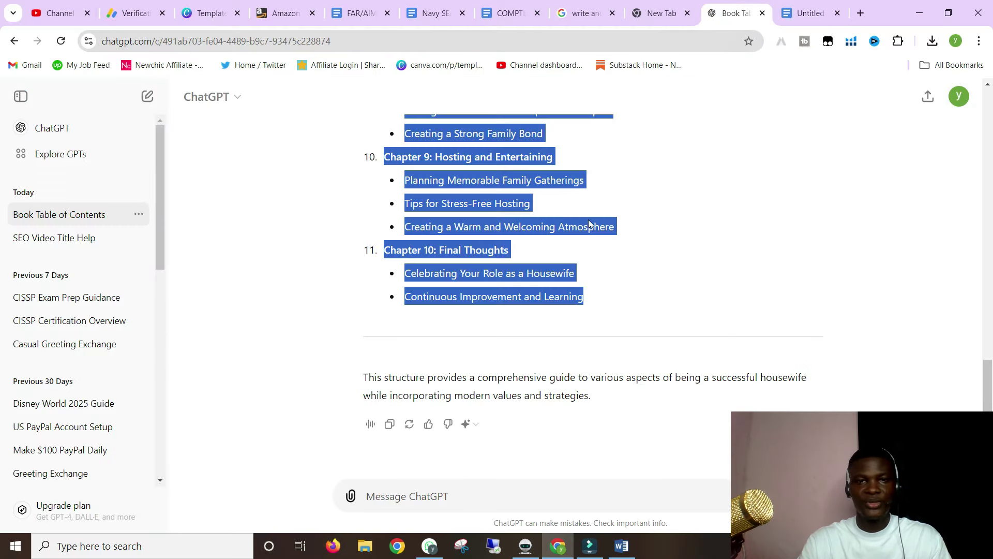
pyautogui.scroll(20, 588, 225)
pyautogui.click(462, 291)
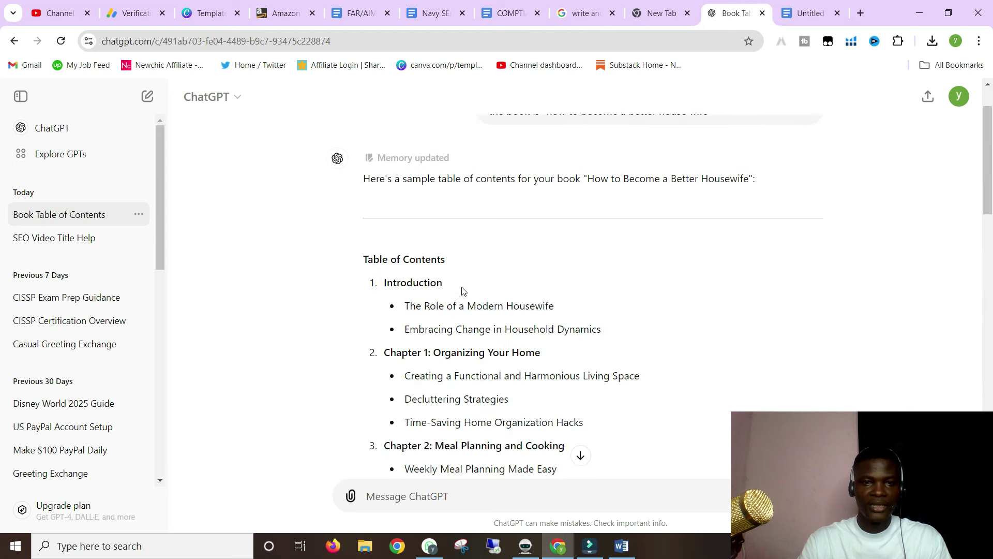
pyautogui.moveTo(384, 287); pyautogui.dragTo(609, 329)
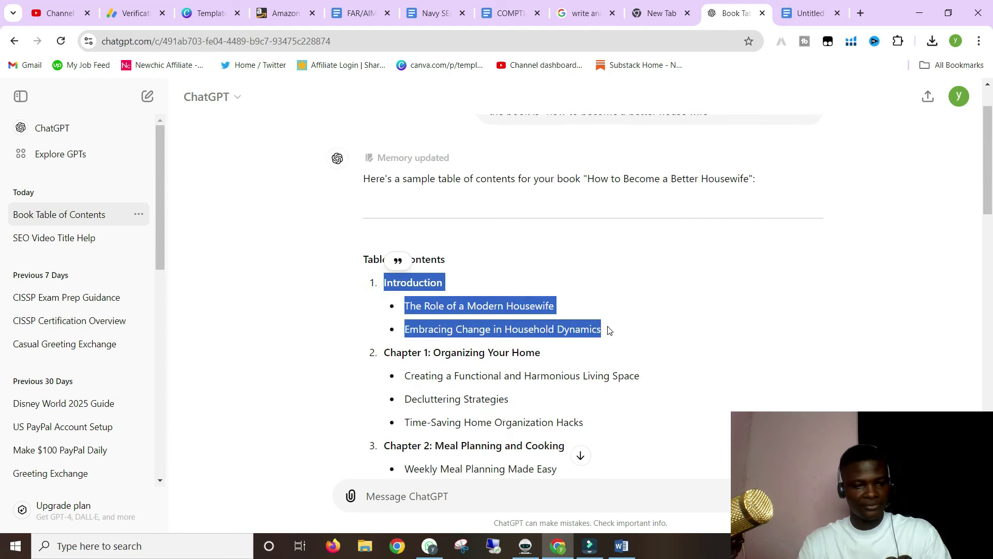
# Step: Begin a ChatGPT message with "Good. now lets write the content of the book."
pyautogui.click(478, 504)
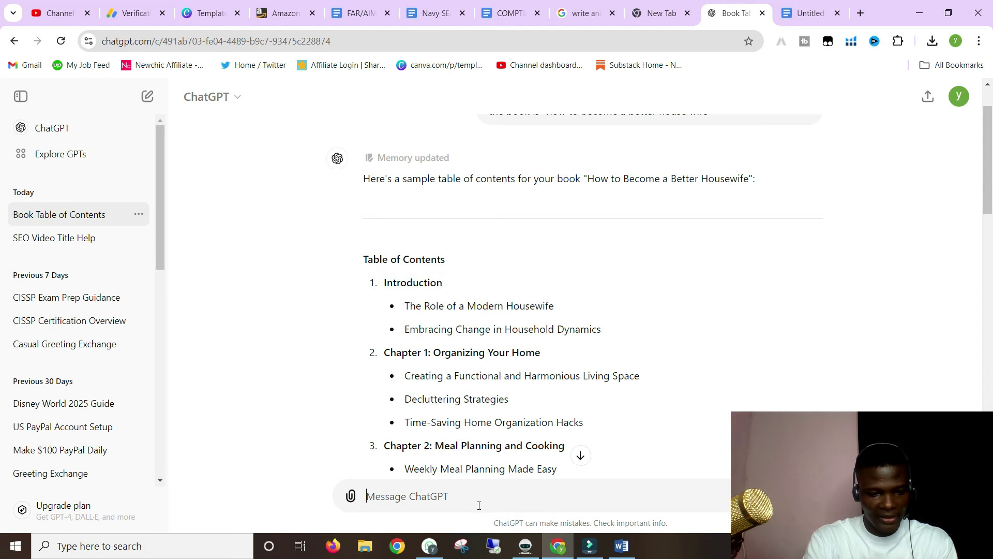
pyautogui.write('Good. now')
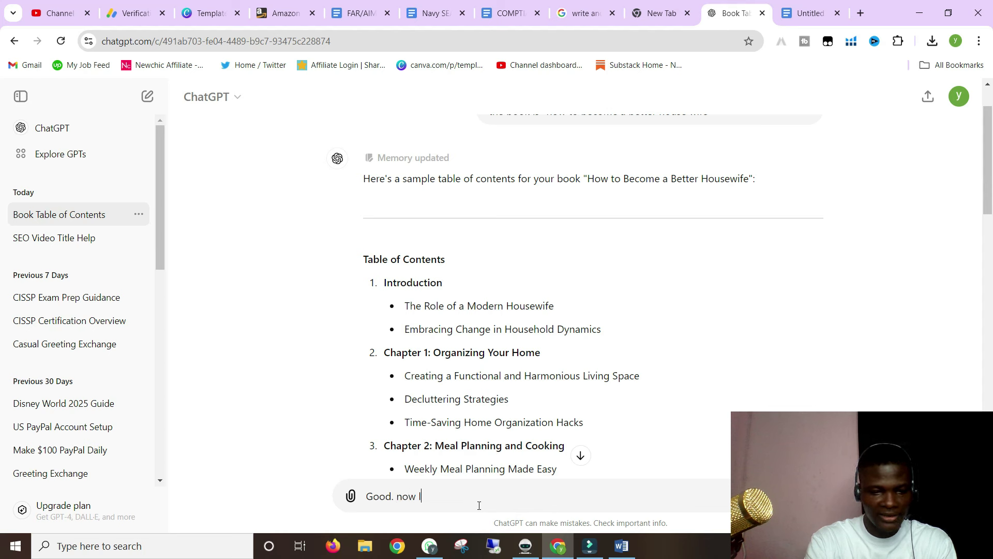
pyautogui.write('lets write')
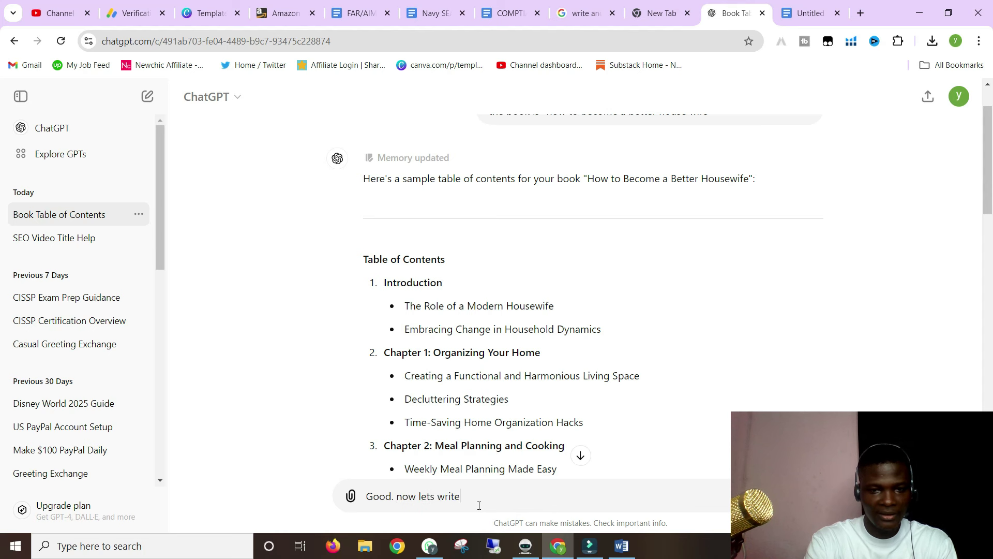
pyautogui.write(' the cont')
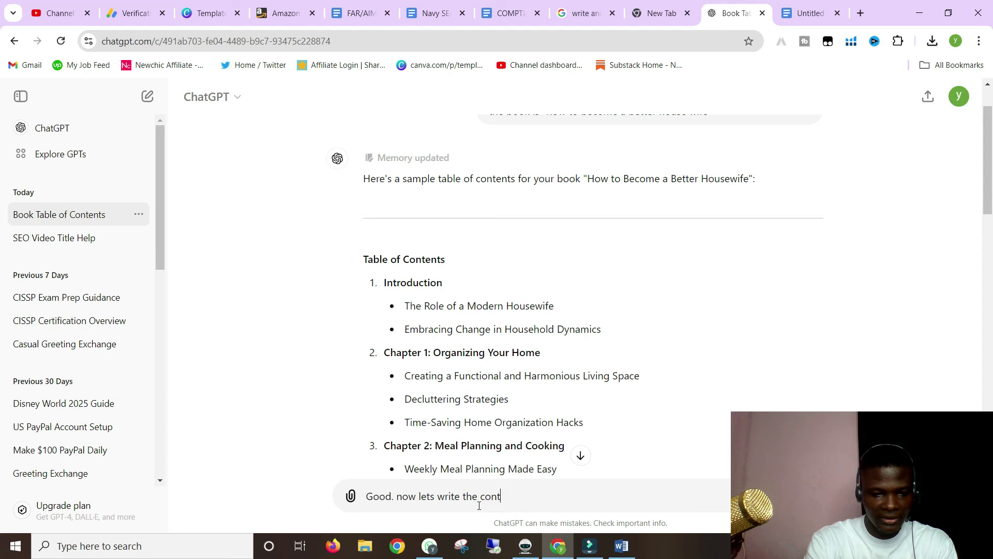
pyautogui.write('ent of the book')
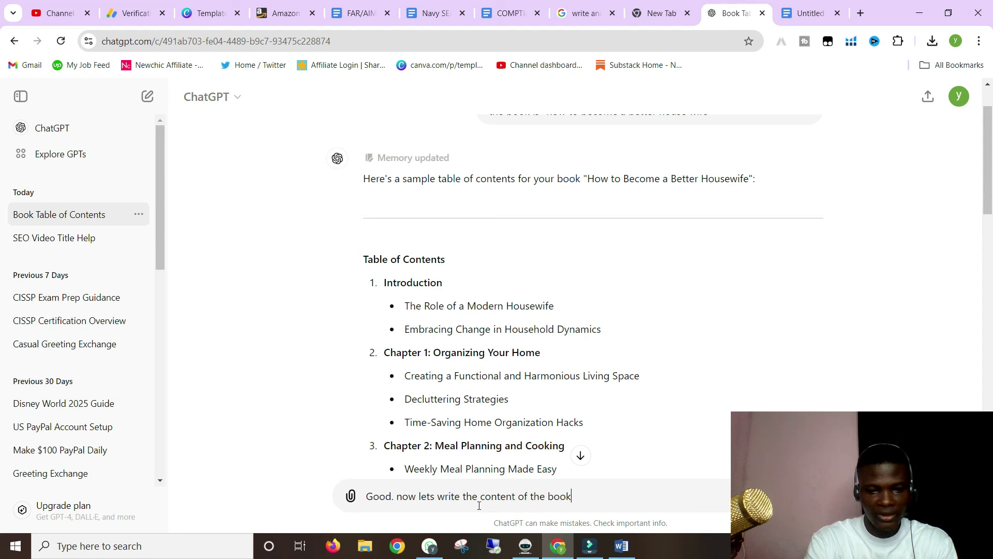
pyautogui.write('.')
# Step: Add a separate paragraph to the message reading "let's start with the introduction."
pyautogui.hotkey('shift', 'Return')
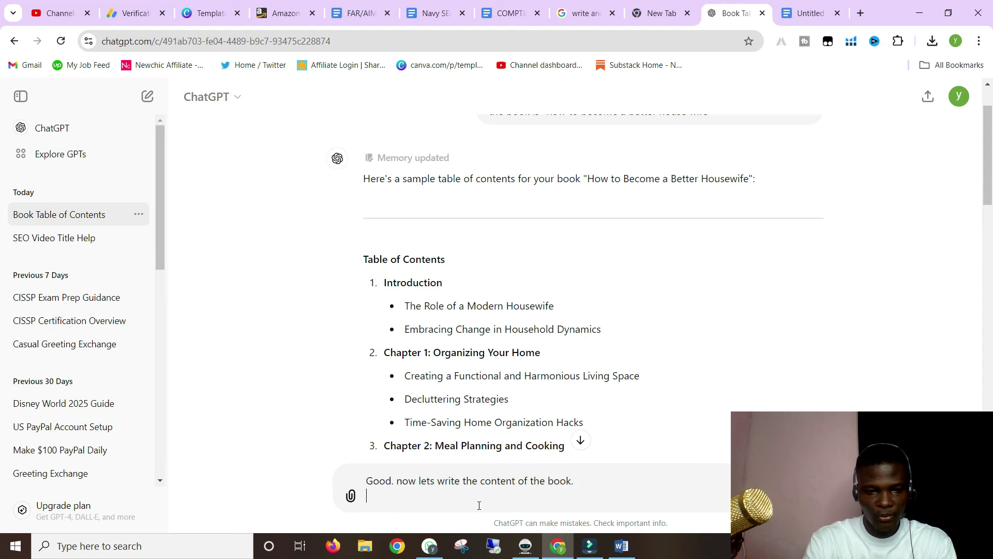
pyautogui.hotkey('shift', 'Return')
pyautogui.write("let's")
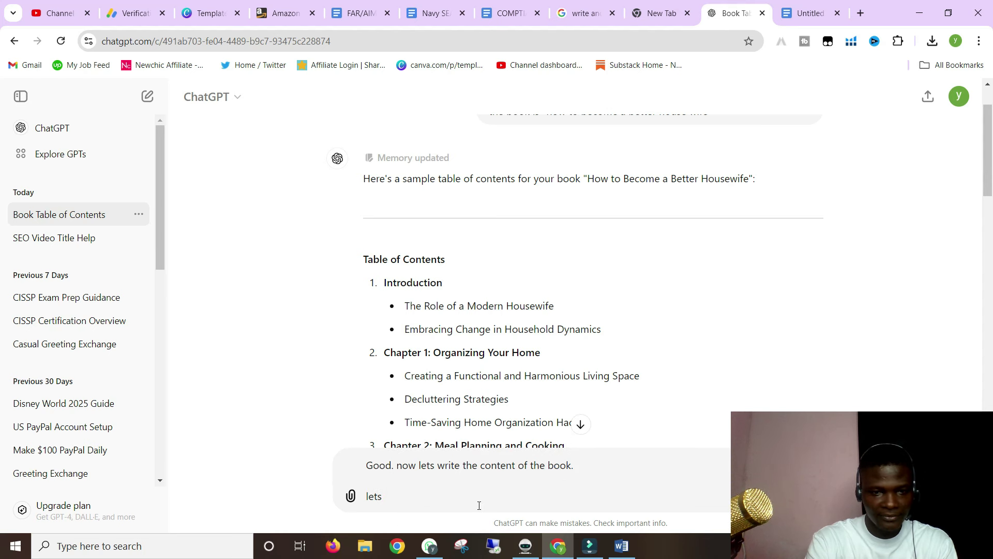
pyautogui.write(' start with the in')
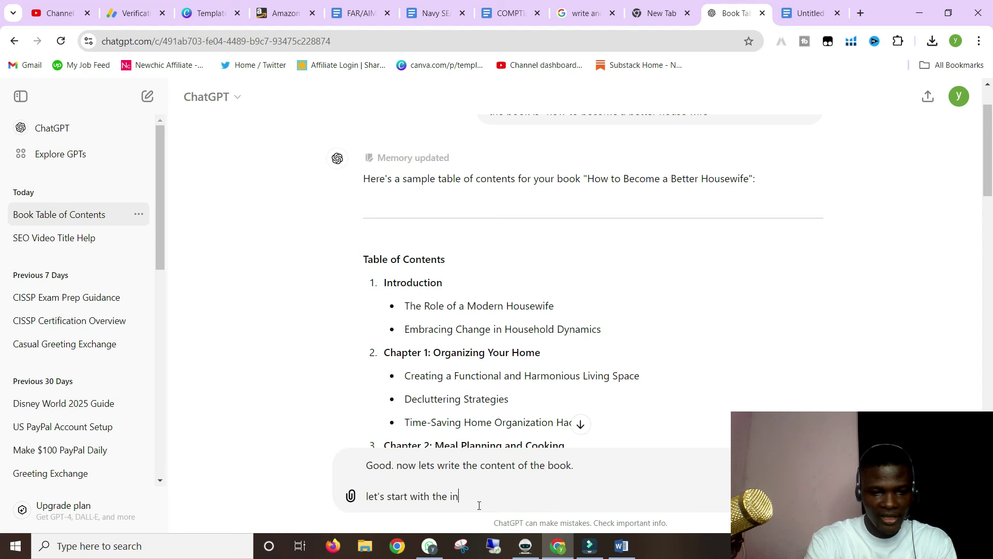
pyautogui.write('troduction.')
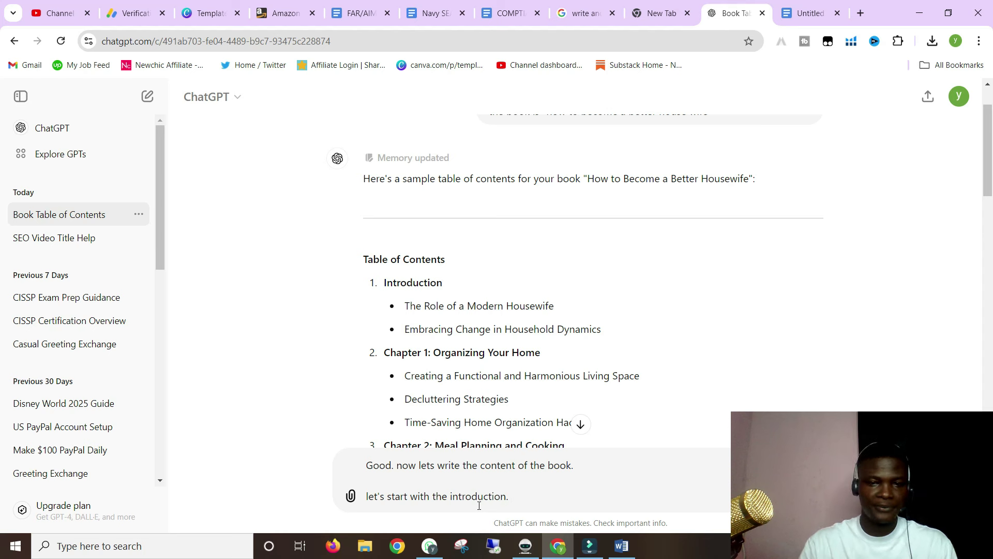
# Step: Continue the prompt with the length requirement "i need it to be around 1500 words to 2000 word."
pyautogui.write('i n')
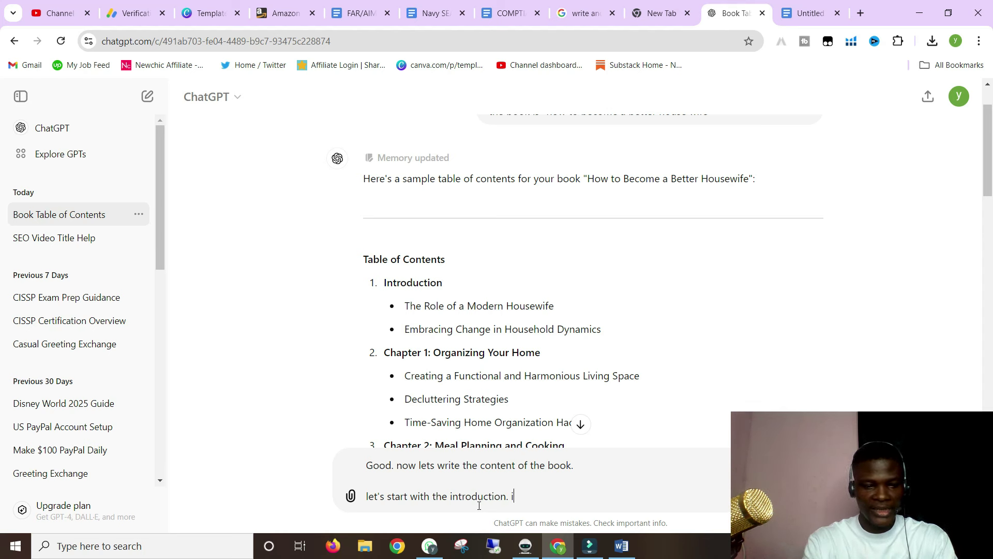
pyautogui.write('eed i')
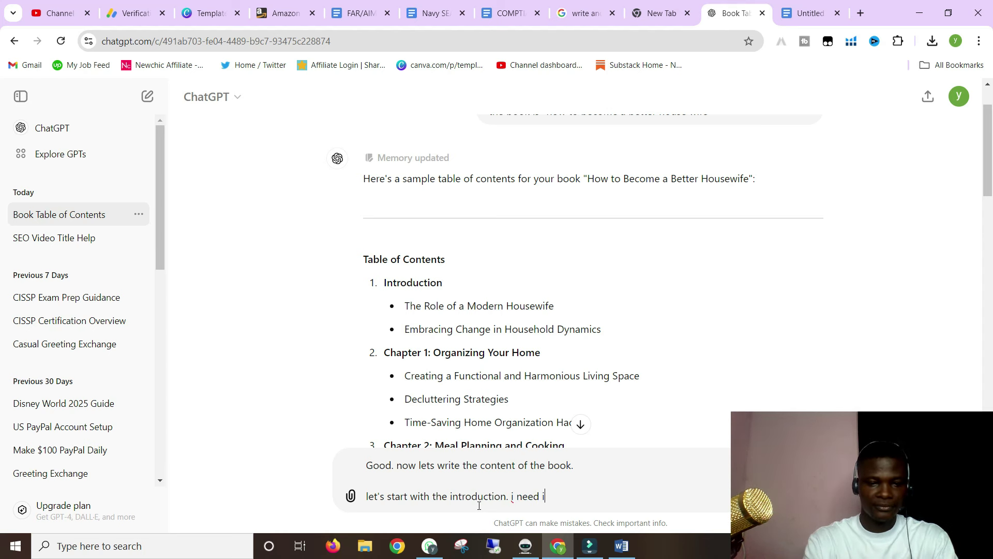
pyautogui.write('t to be a')
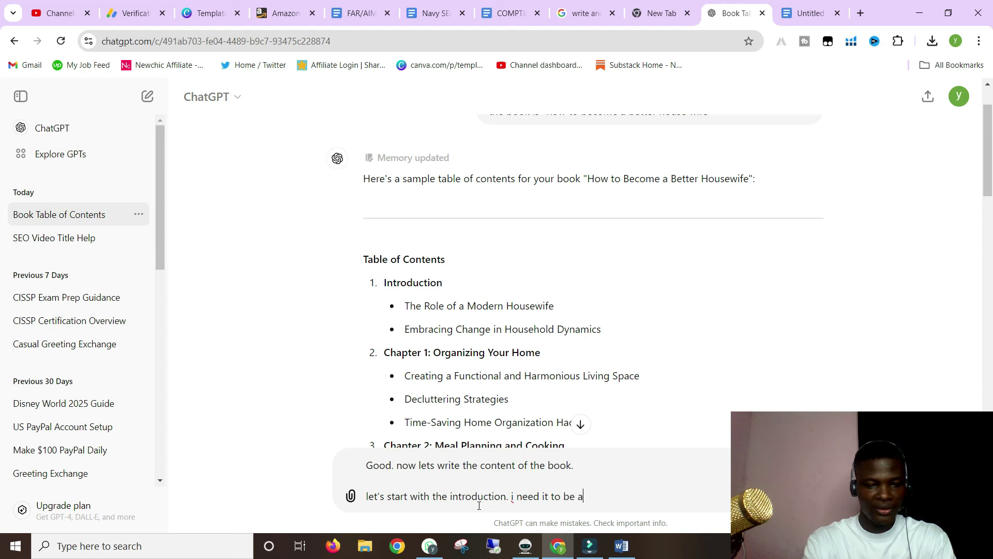
pyautogui.write('roun')
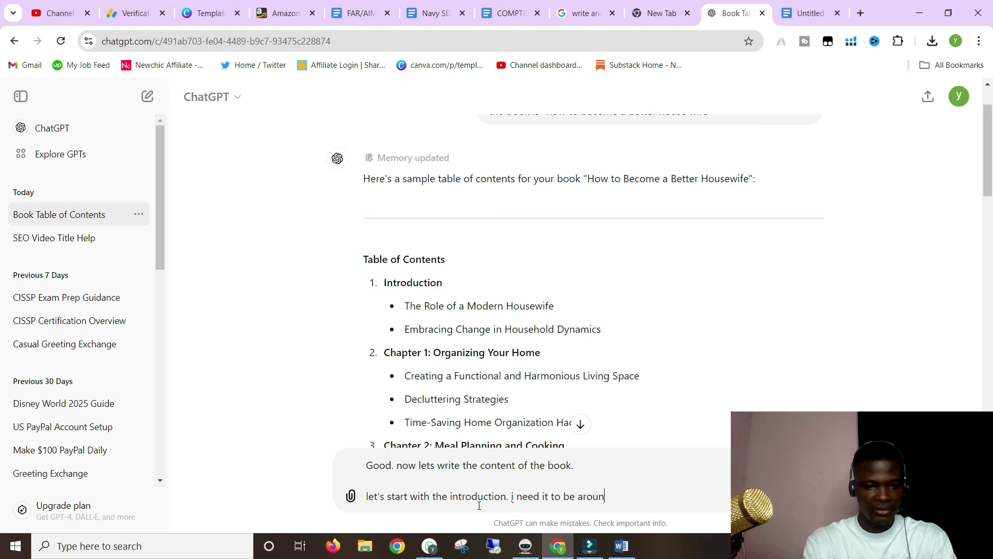
pyautogui.write('d 1')
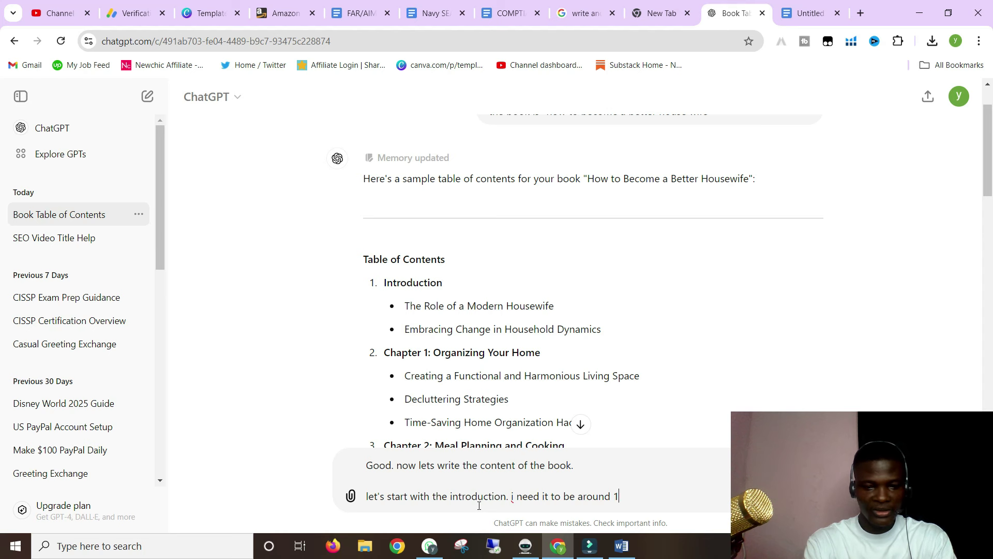
pyautogui.write('5')
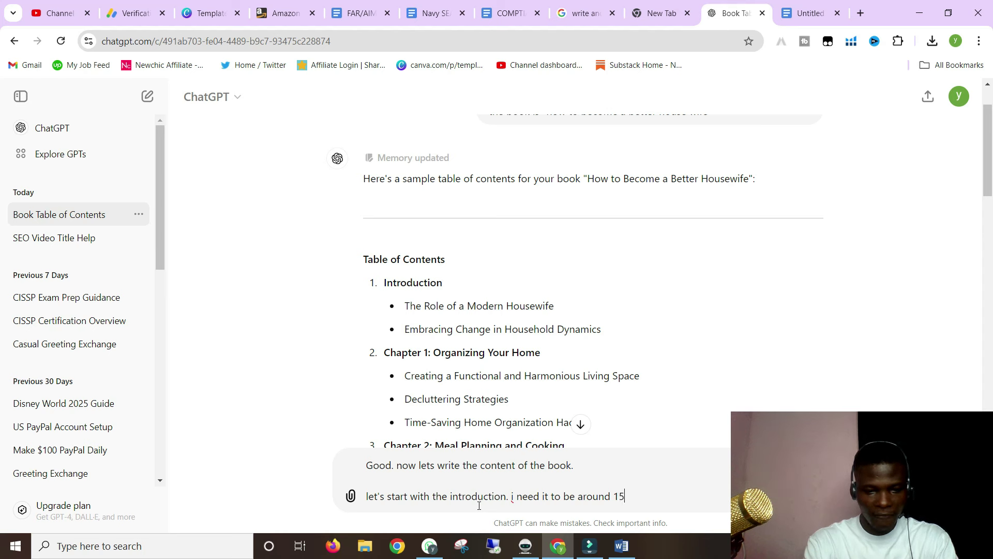
pyautogui.write('00 wor')
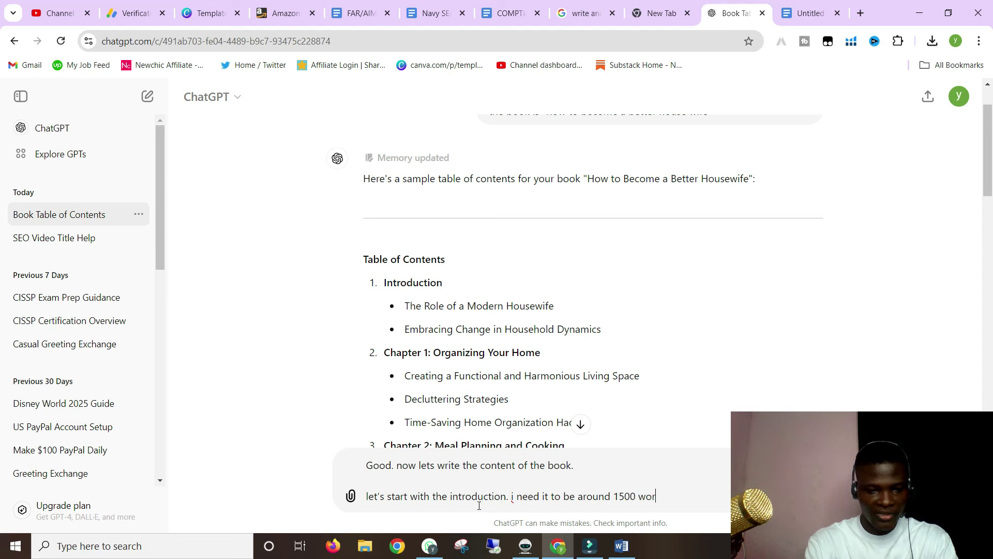
pyautogui.write('ds to 200')
pyautogui.write('0 wor')
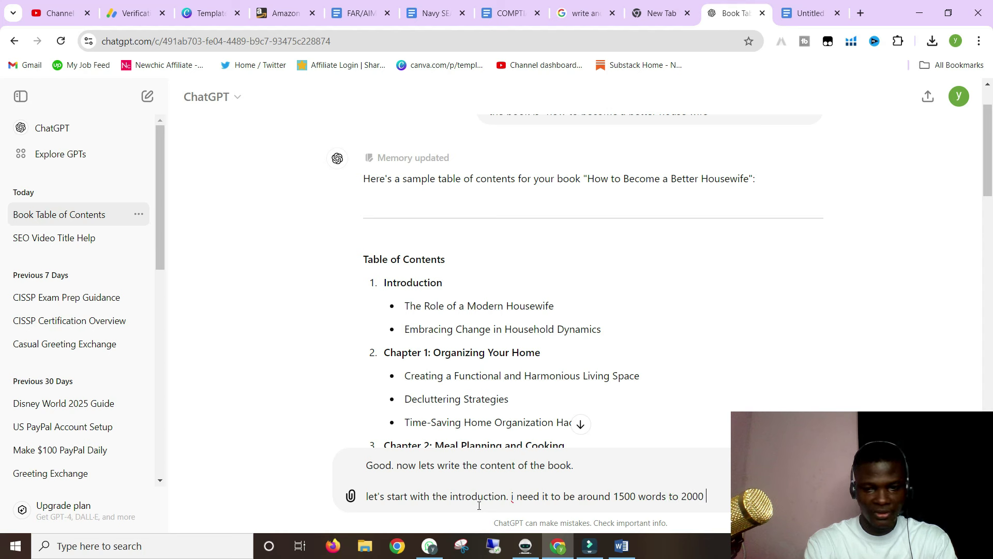
pyautogui.write('d.')
# Step: Paste the Introduction outline with "The Role of a Modern Housewife" and "Embracing Change in Household Dynamics" below the instructions and send the prompt
pyautogui.hotkey('shift', 'Return')
pyautogui.hotkey('shift', 'Return')
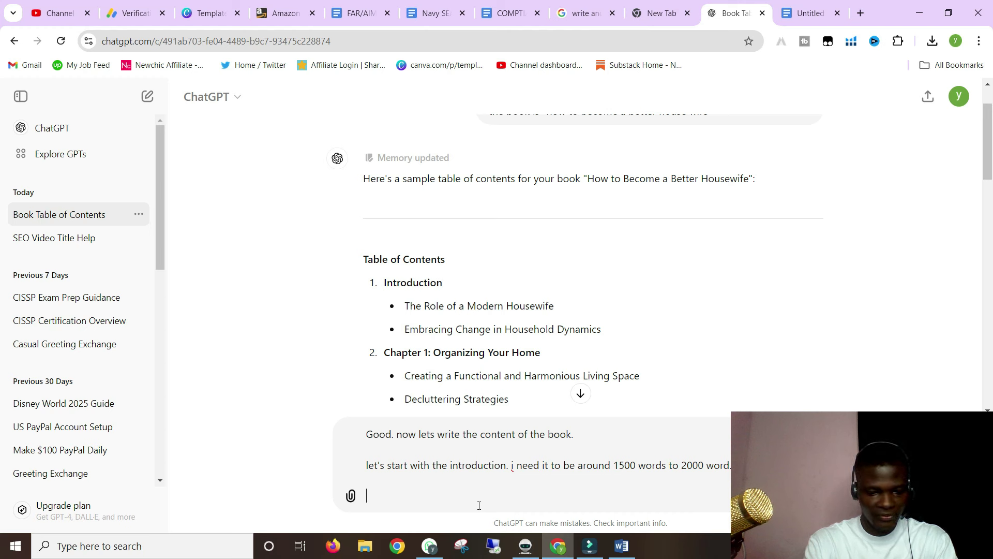
pyautogui.write('Introduction  The Role of a Modern Housewife Embracing Change in Household Dynamics')
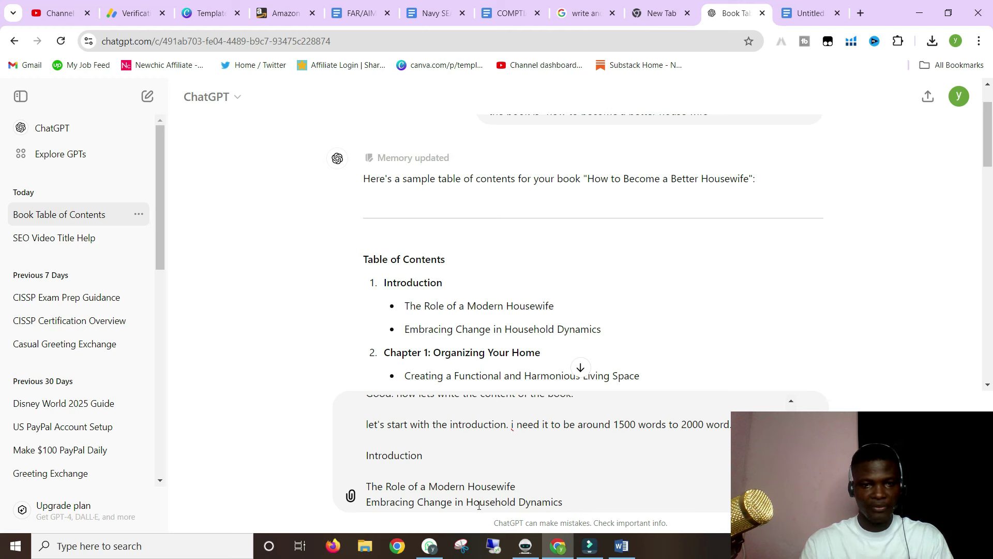
pyautogui.click(366, 455)
pyautogui.press('Return')
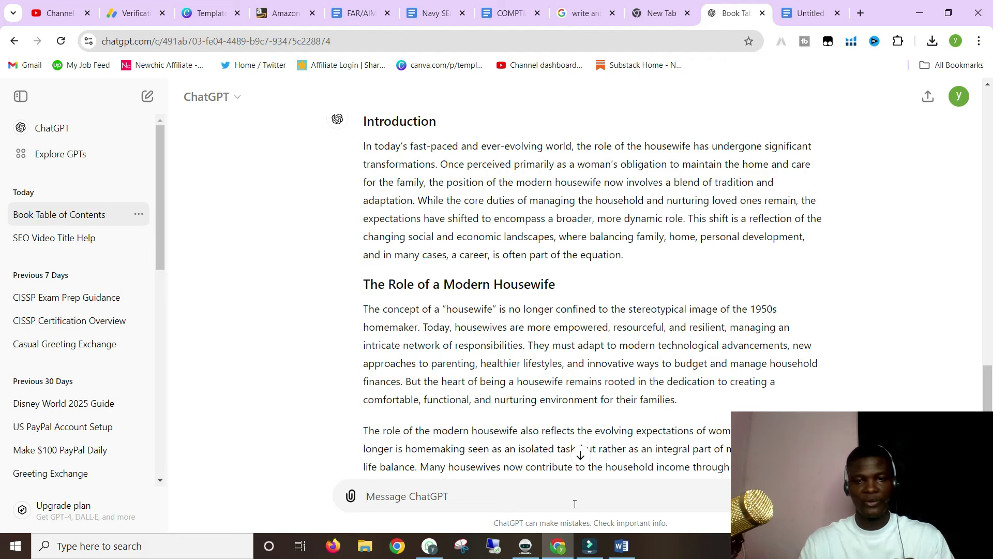
# Step: Review the generated Introduction text and its section "The Role of a Modern Housewife"
pyautogui.click(580, 455)
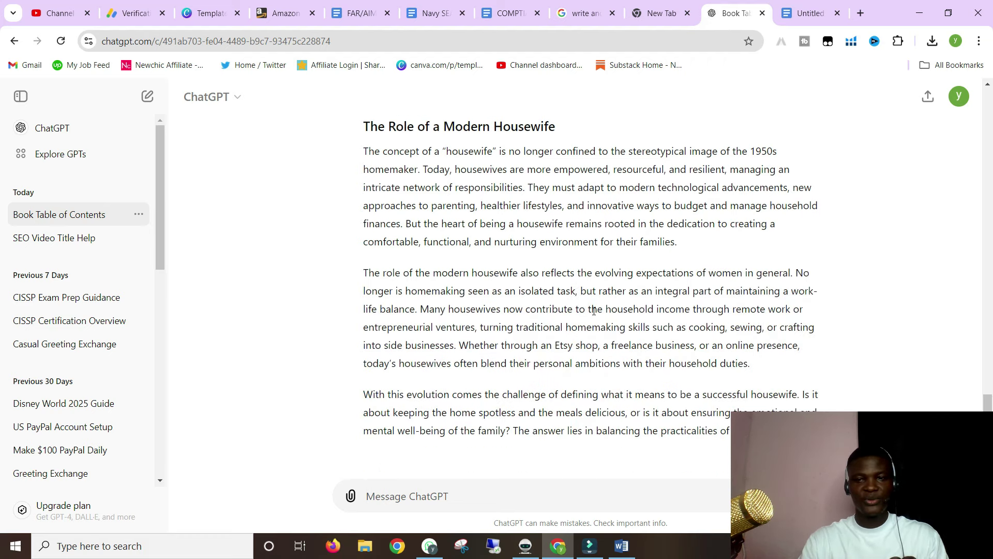
pyautogui.scroll(6, 593, 310)
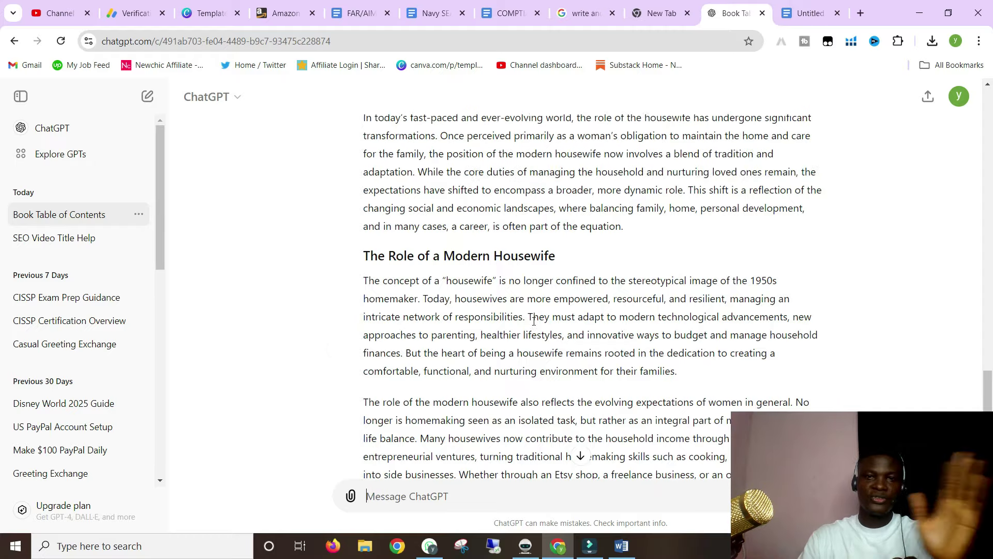
pyautogui.scroll(-3, 534, 327)
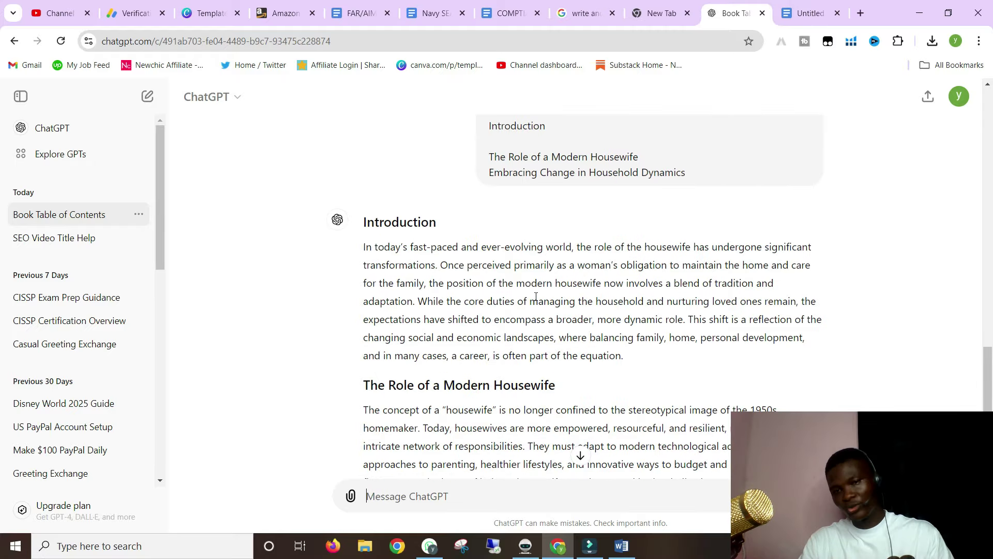
pyautogui.scroll(-3, 360, 294)
pyautogui.scroll(7, 505, 316)
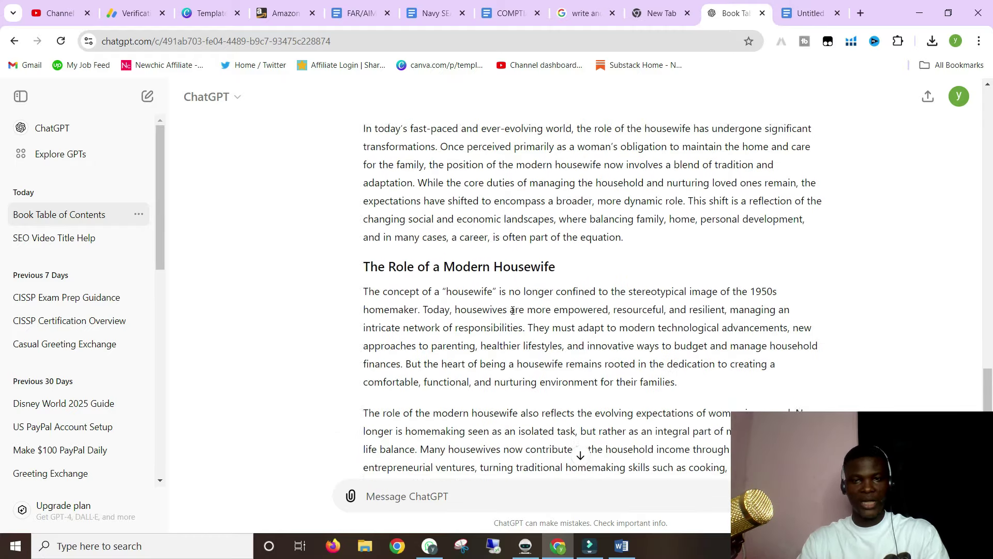
pyautogui.scroll(-3, 504, 315)
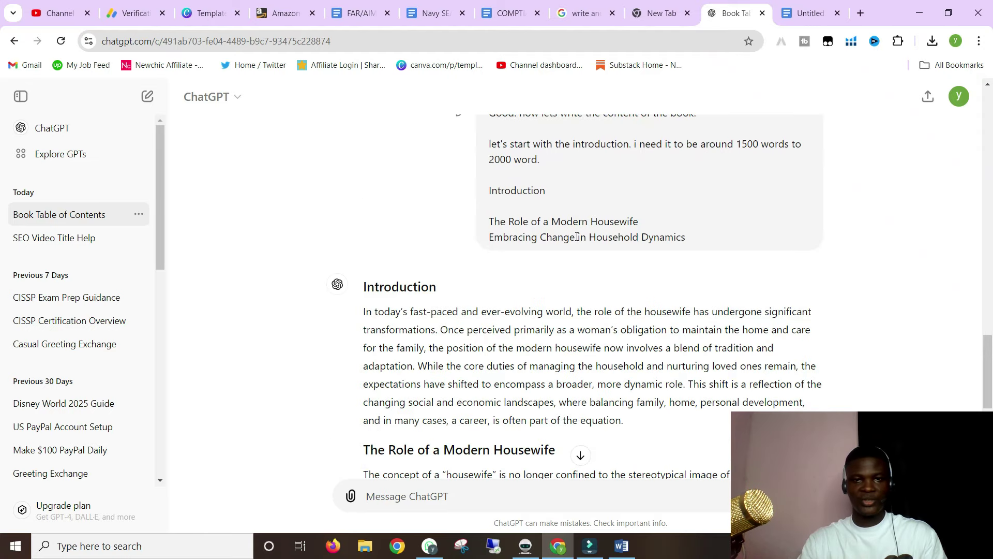
pyautogui.scroll(-6, 603, 272)
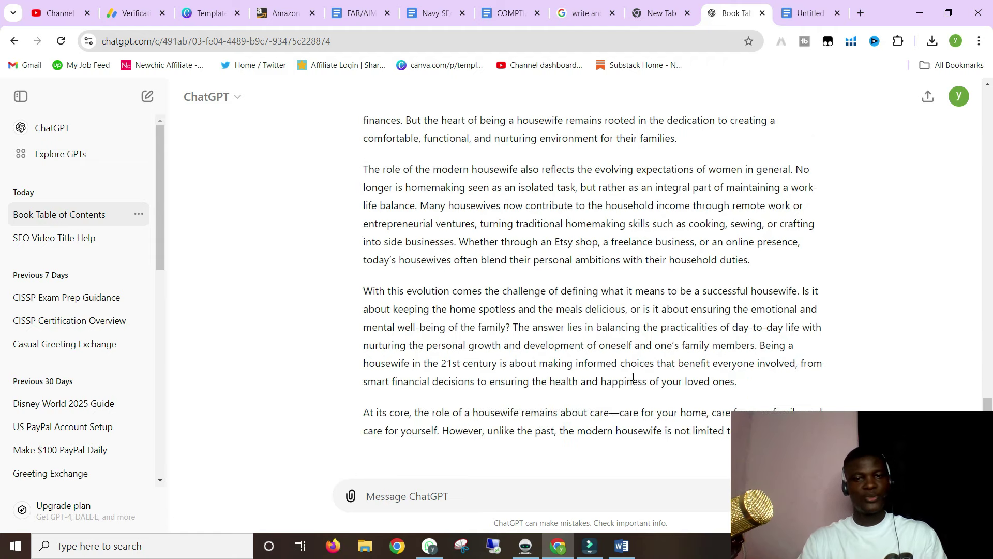
# Step: Read through the generated introduction from its opening paragraph to the Conclusion section
pyautogui.scroll(5, 543, 362)
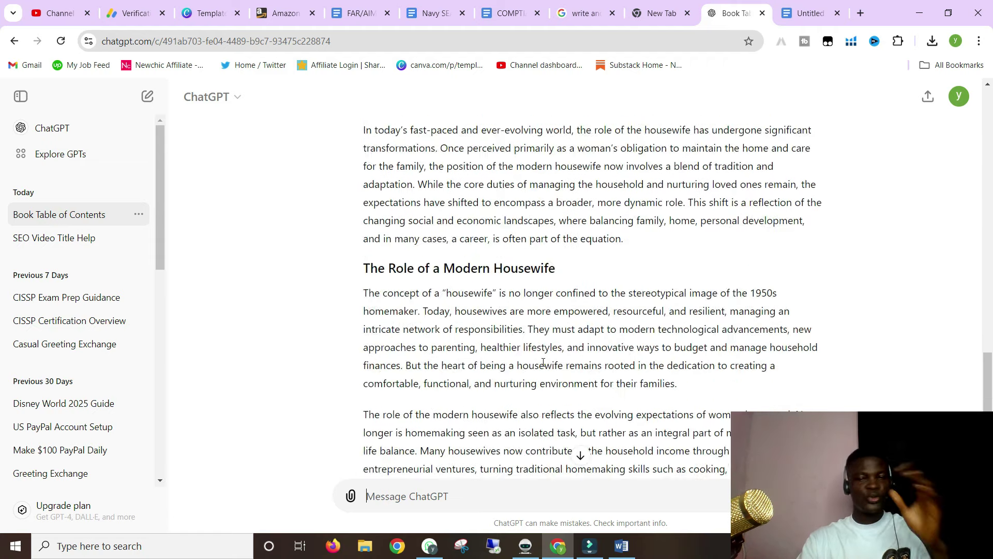
pyautogui.scroll(5, 543, 362)
pyautogui.scroll(-10, 522, 361)
pyautogui.scroll(-3, 521, 361)
pyautogui.scroll(10, 478, 323)
pyautogui.scroll(-6, 478, 323)
pyautogui.scroll(5, 478, 326)
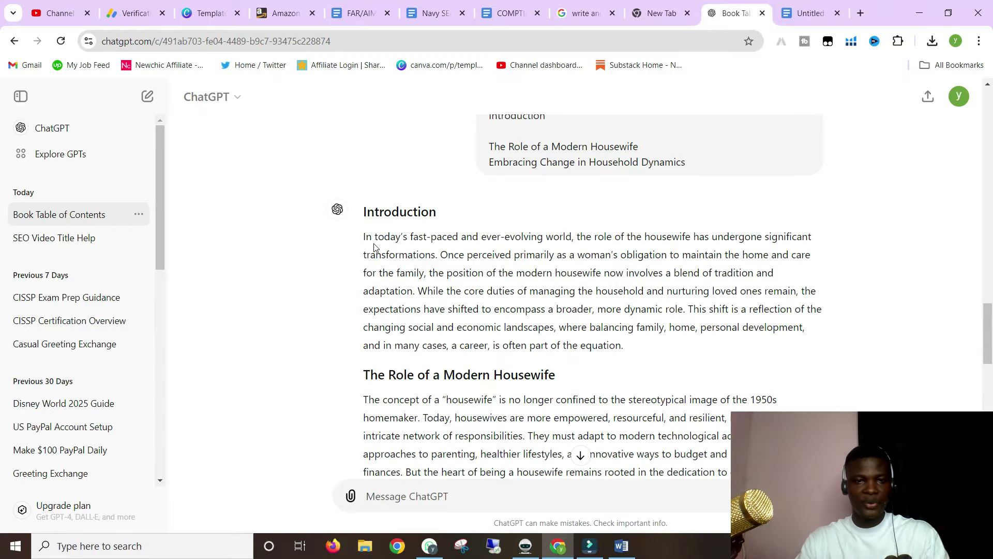
pyautogui.scroll(-12, 413, 314)
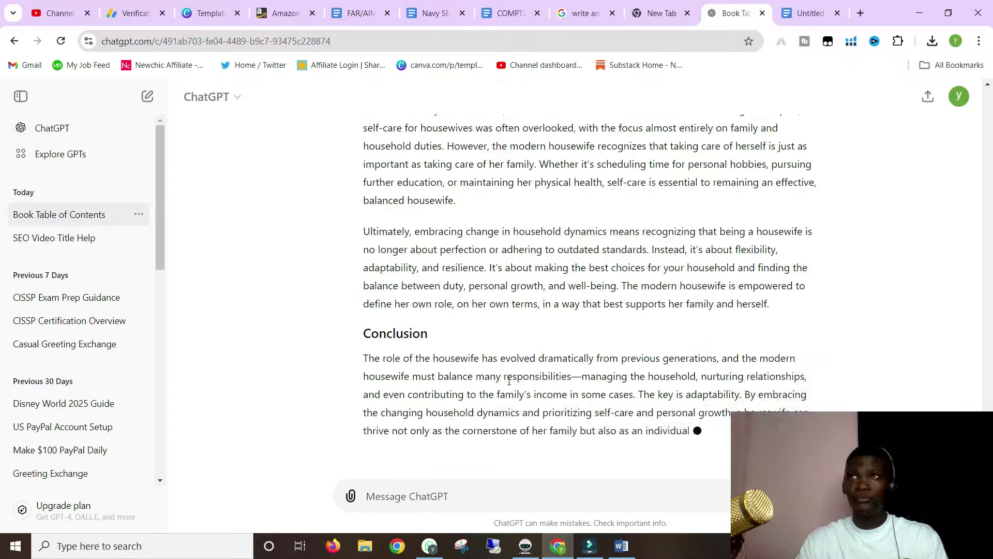
pyautogui.scroll(5, 454, 392)
pyautogui.scroll(-5, 455, 394)
# Step: Copy the generated introduction text from "In today's fast-paced and ever-evolving world" through the last paragraph, leaving out the Introduction title
pyautogui.scroll(15, 460, 398)
pyautogui.scroll(20, 465, 400)
pyautogui.scroll(-4, 445, 393)
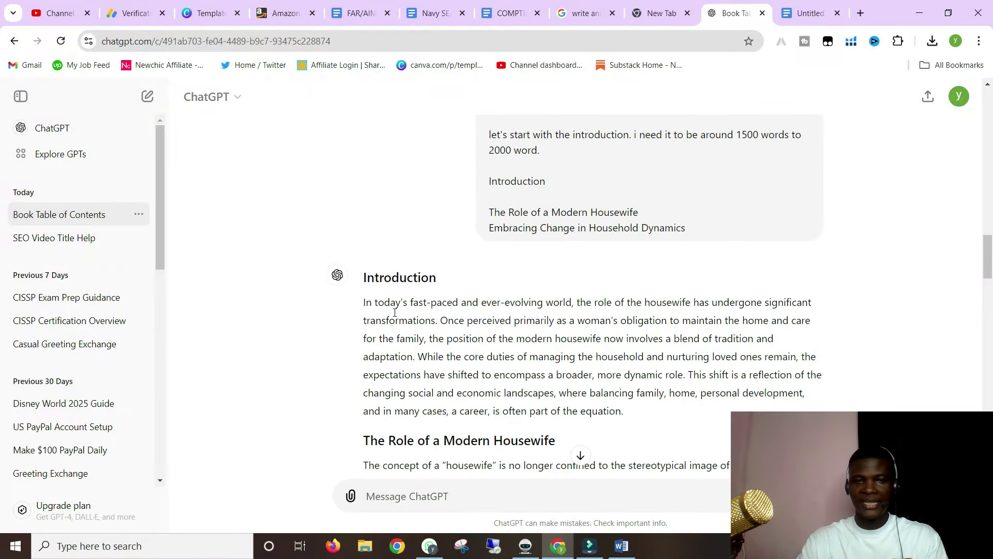
pyautogui.moveTo(405, 312); pyautogui.dragTo(405, 399)
pyautogui.scroll(-15, 406, 313)
pyautogui.scroll(-17, 406, 314)
pyautogui.scroll(1, 406, 315)
pyautogui.scroll(-1, 406, 315)
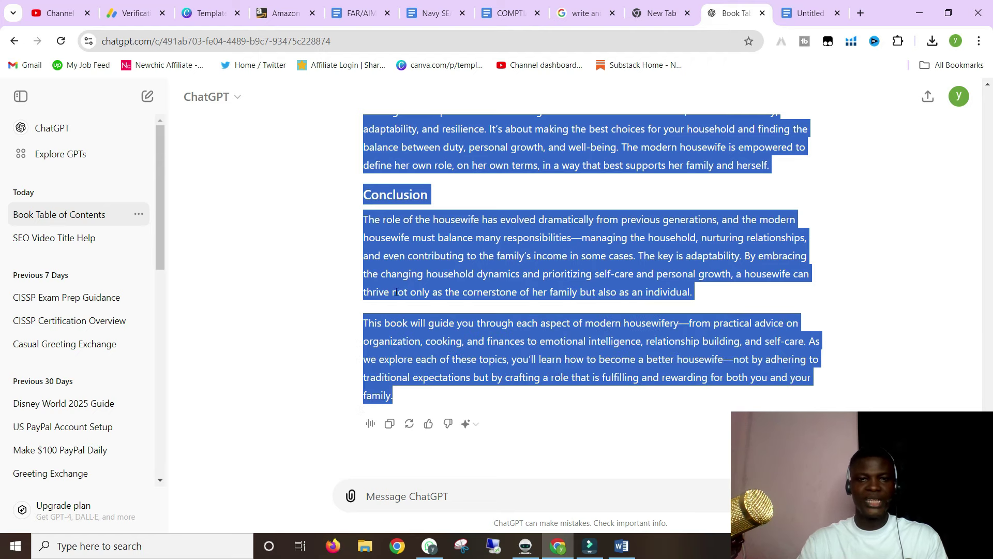
pyautogui.rightClick(454, 239)
pyautogui.click(476, 251)
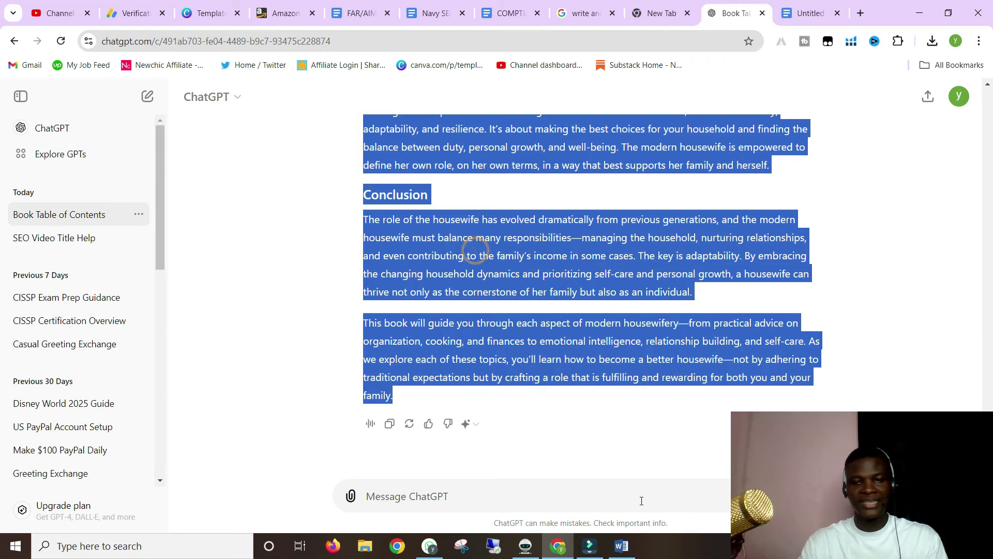
# Step: Switch to Word and replace the blank line and two outline lines under the Introduction heading with the copied text
pyautogui.click(622, 545)
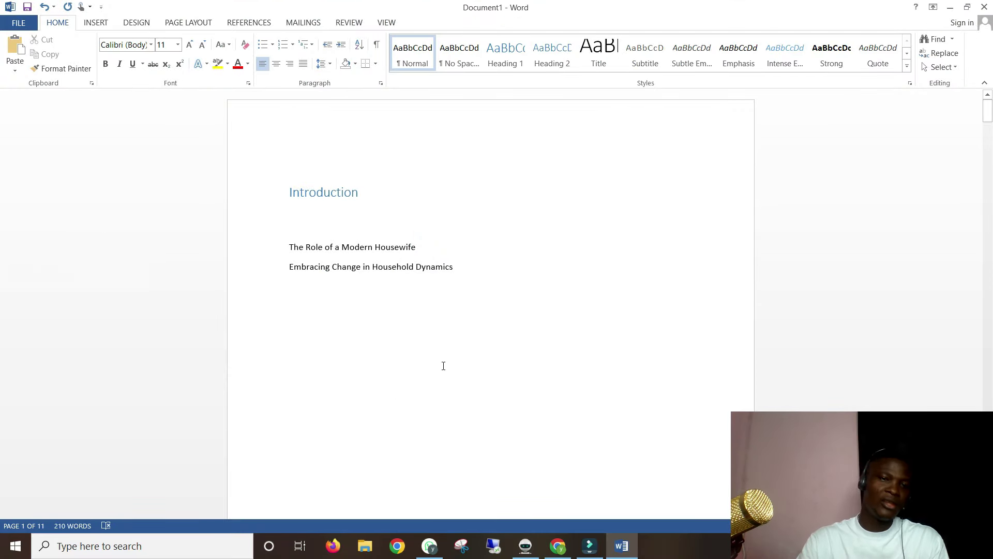
pyautogui.click(283, 235)
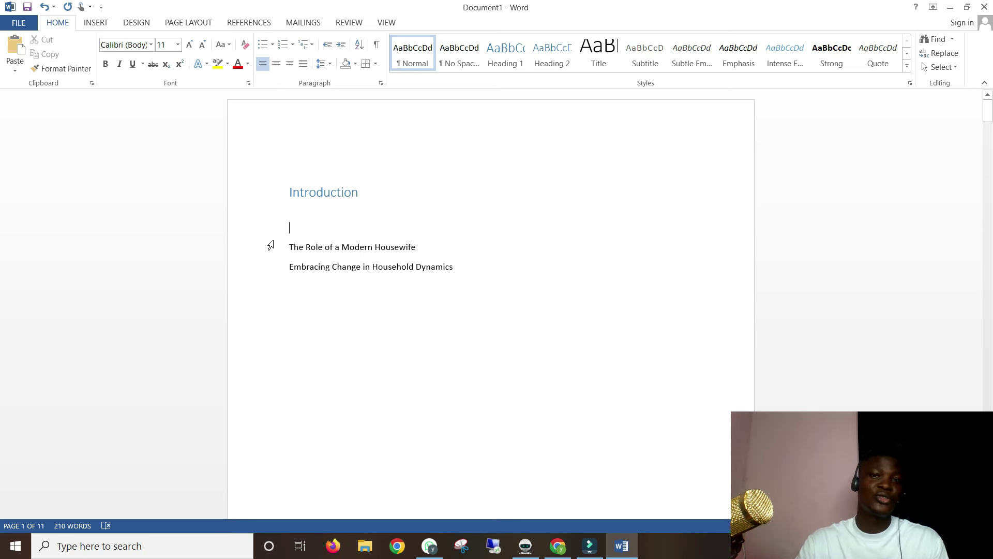
pyautogui.moveTo(262, 238); pyautogui.dragTo(282, 271)
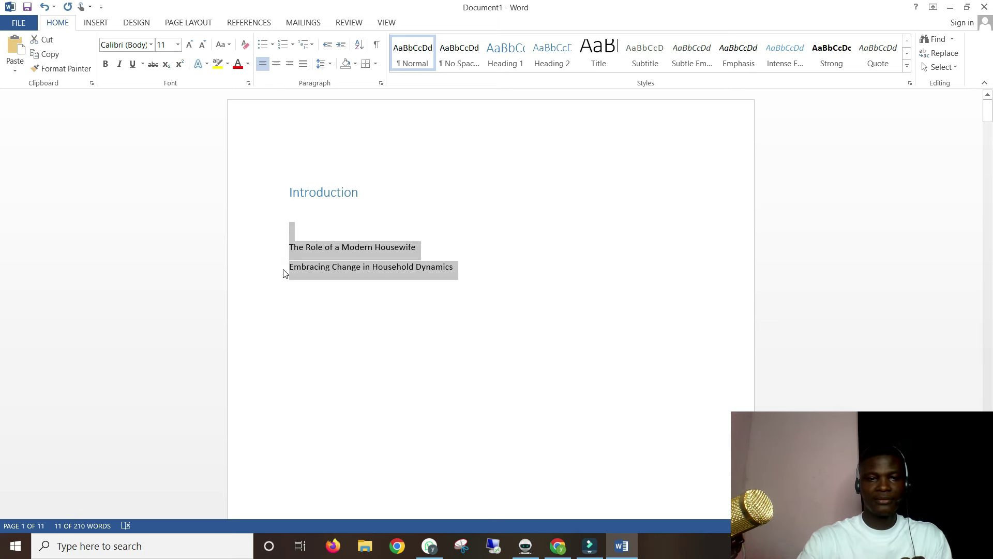
pyautogui.press('Delete')
pyautogui.press('BackSpace')
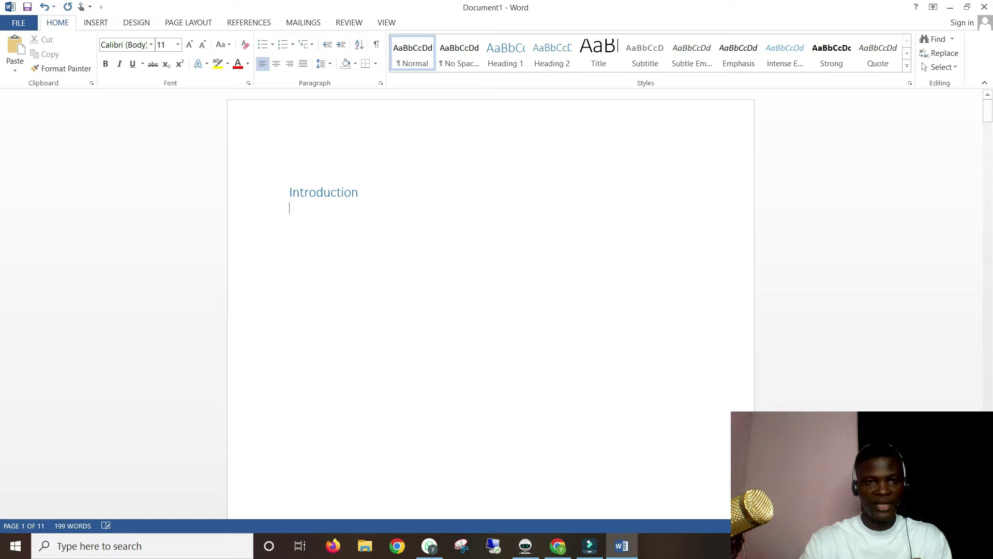
pyautogui.hotkey('ctrl', 'v')
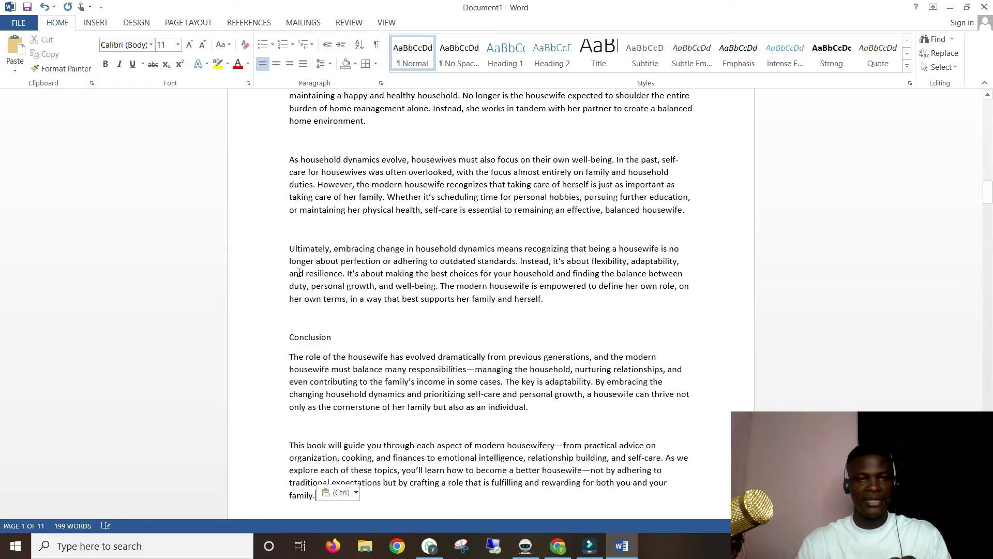
# Step: Delete the "Conclusion" title line from the pasted introduction
pyautogui.click(267, 339)
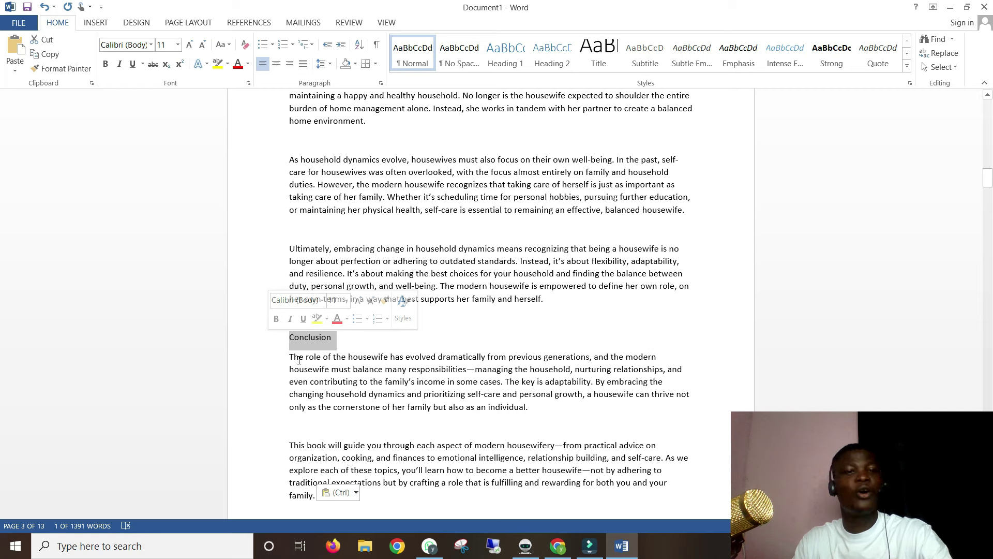
pyautogui.press('Delete')
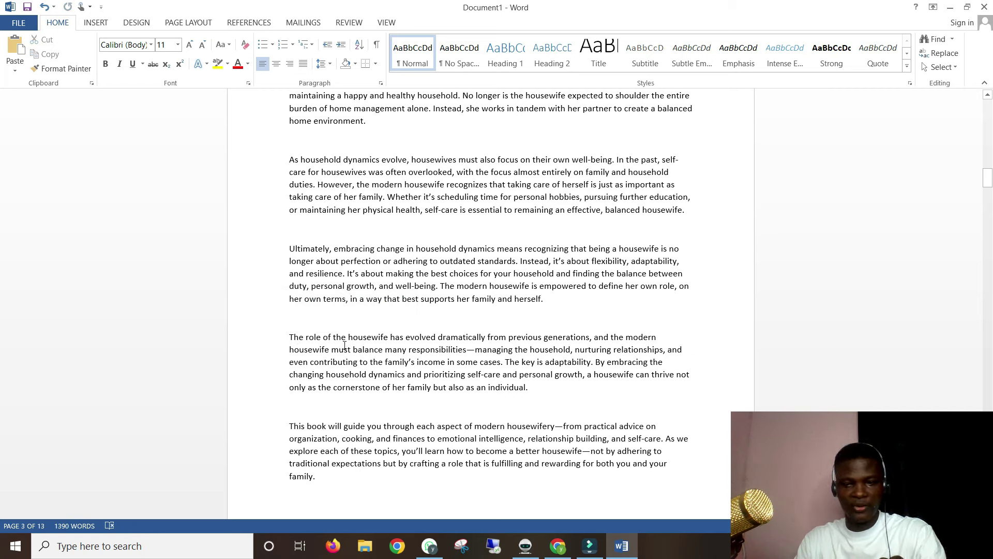
# Step: Apply the Heading 2 style to the "The Role of a Modern Housewife" line in the introduction
pyautogui.scroll(5, 351, 335)
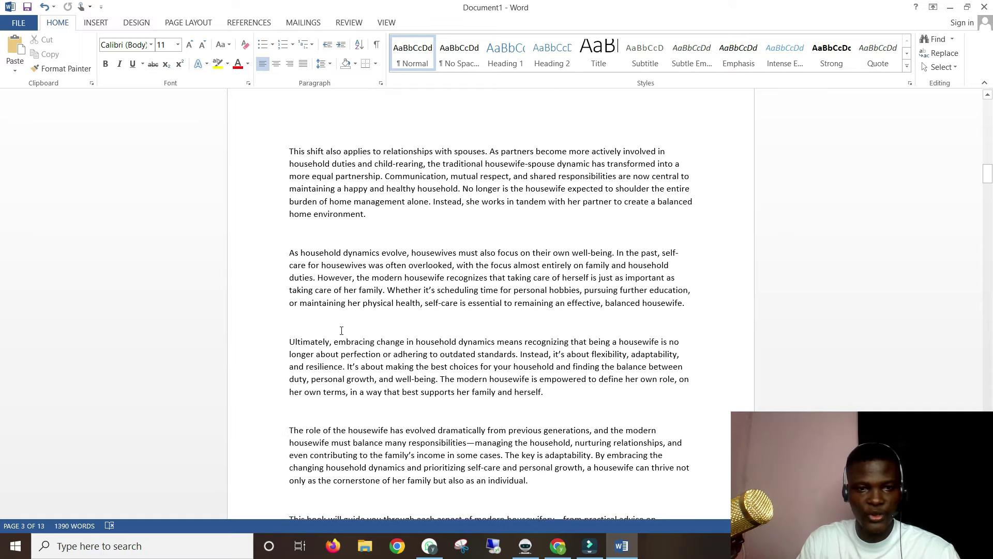
pyautogui.scroll(20, 342, 330)
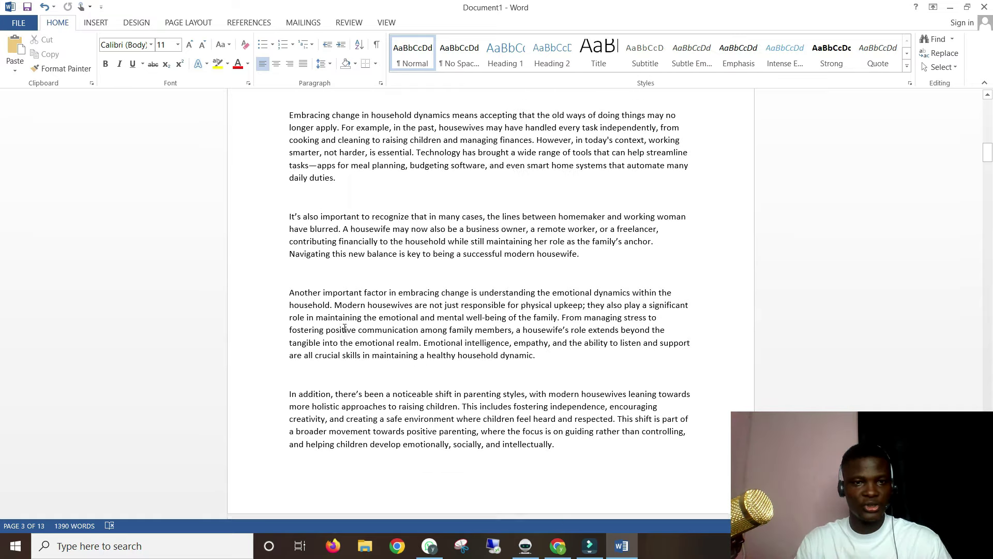
pyautogui.scroll(3, 345, 332)
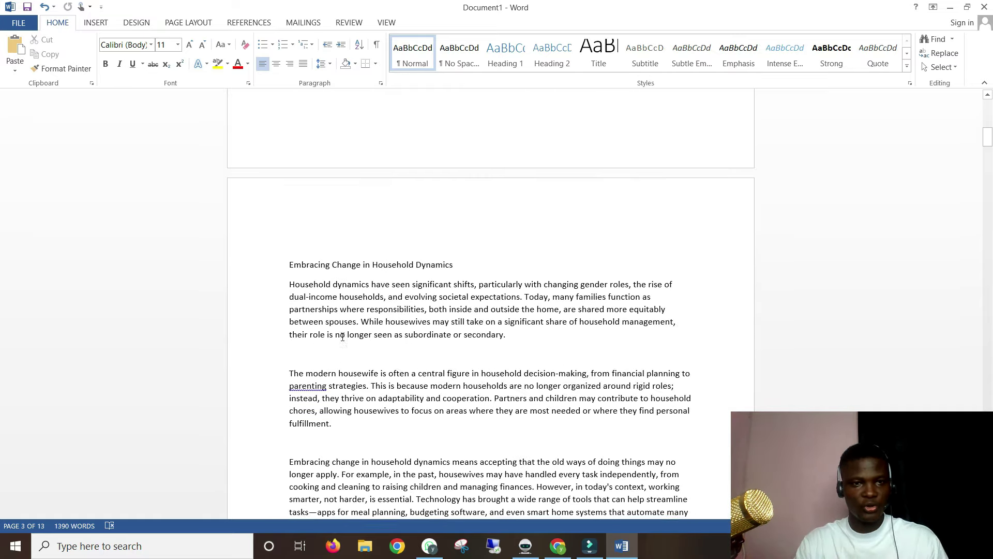
pyautogui.click(258, 267)
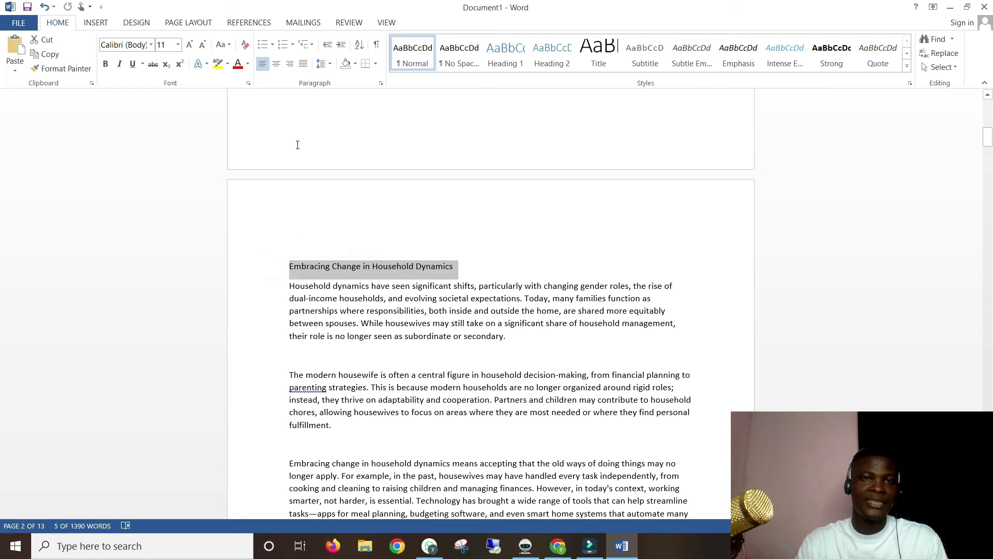
pyautogui.scroll(10, 384, 224)
pyautogui.scroll(5, 384, 224)
pyautogui.click(308, 191)
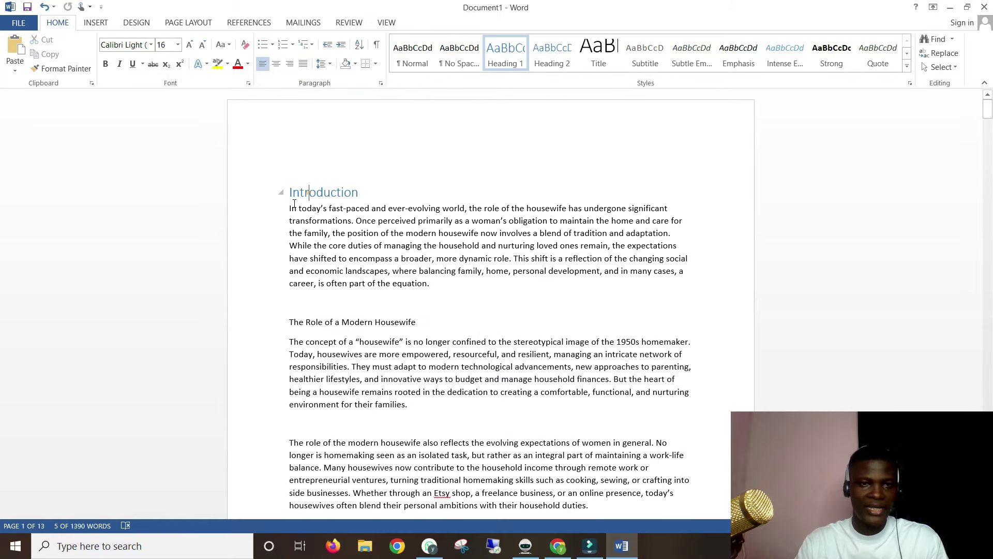
pyautogui.click(258, 205)
pyautogui.scroll(-3, 513, 121)
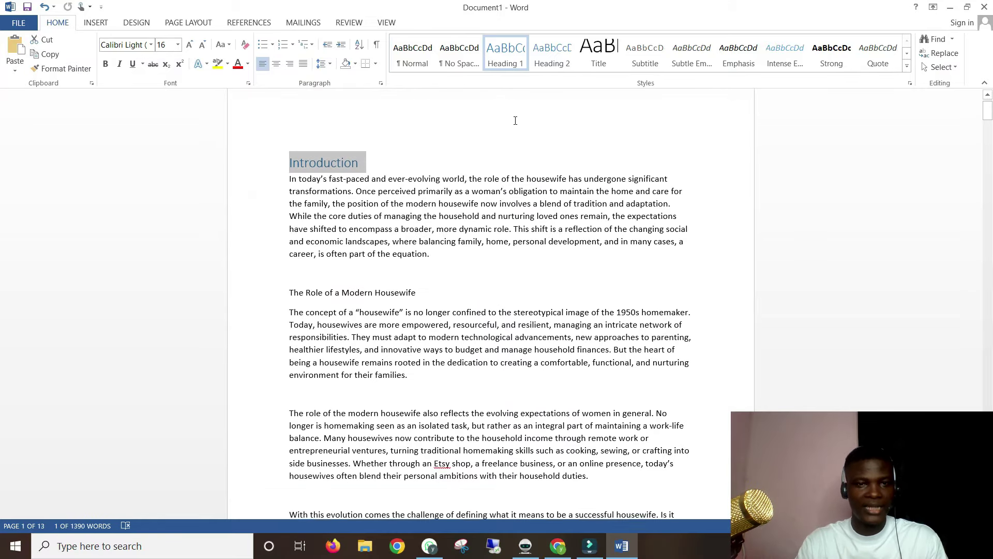
pyautogui.scroll(-1, 512, 121)
pyautogui.click(264, 204)
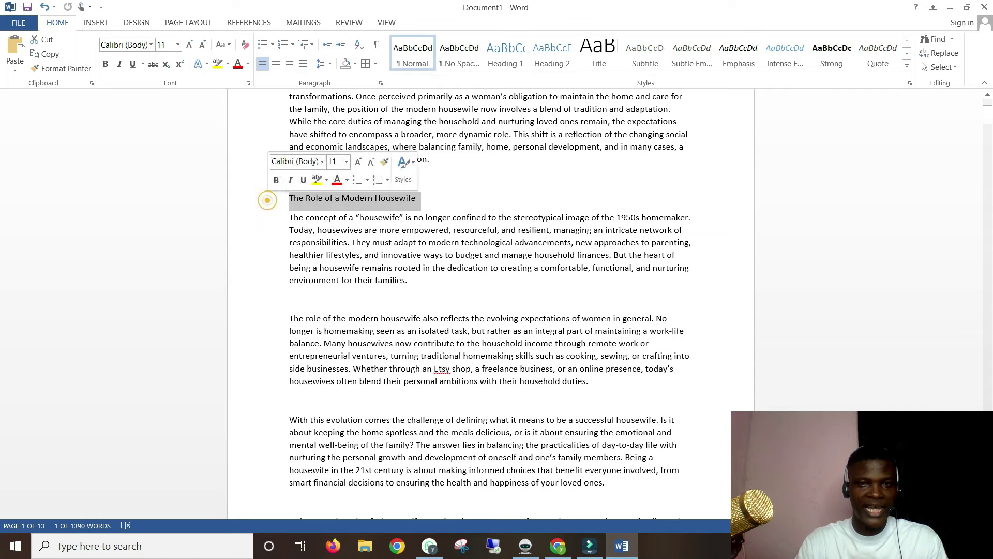
pyautogui.hotkey('ctrl', 'alt', '2')
# Step: Apply the Heading 2 style to the "Embracing Change in Household Dynamics" line
pyautogui.scroll(3, 365, 208)
pyautogui.scroll(-14, 365, 208)
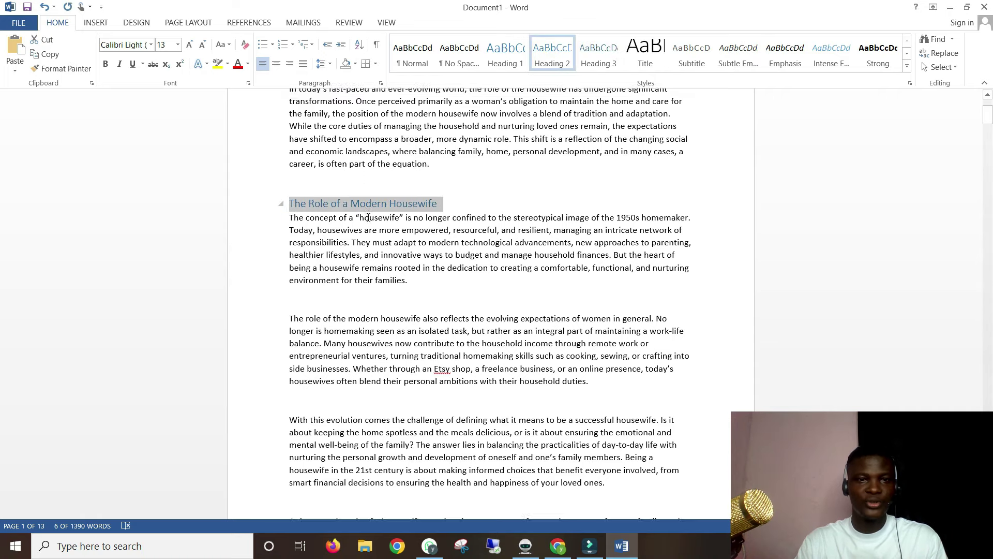
pyautogui.scroll(-5, 365, 217)
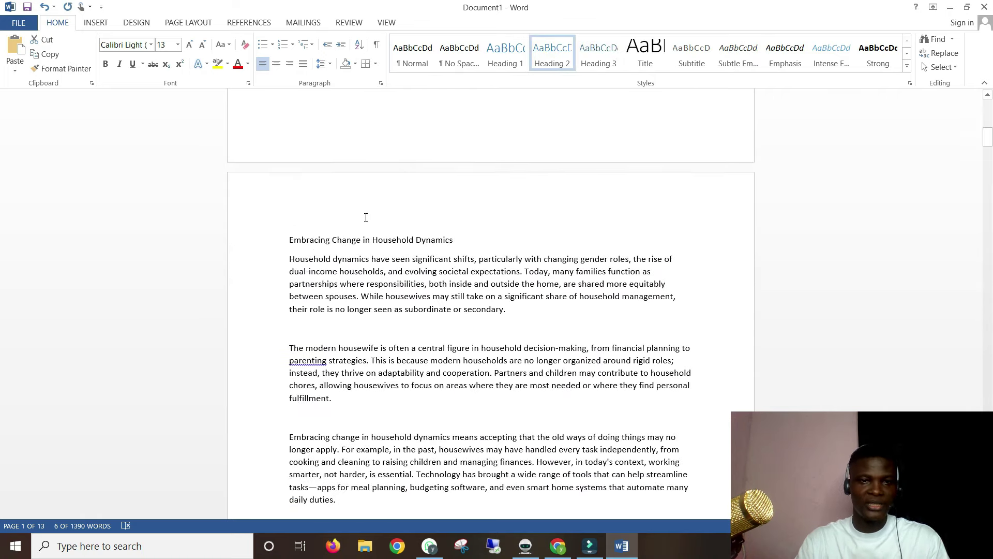
pyautogui.click(263, 237)
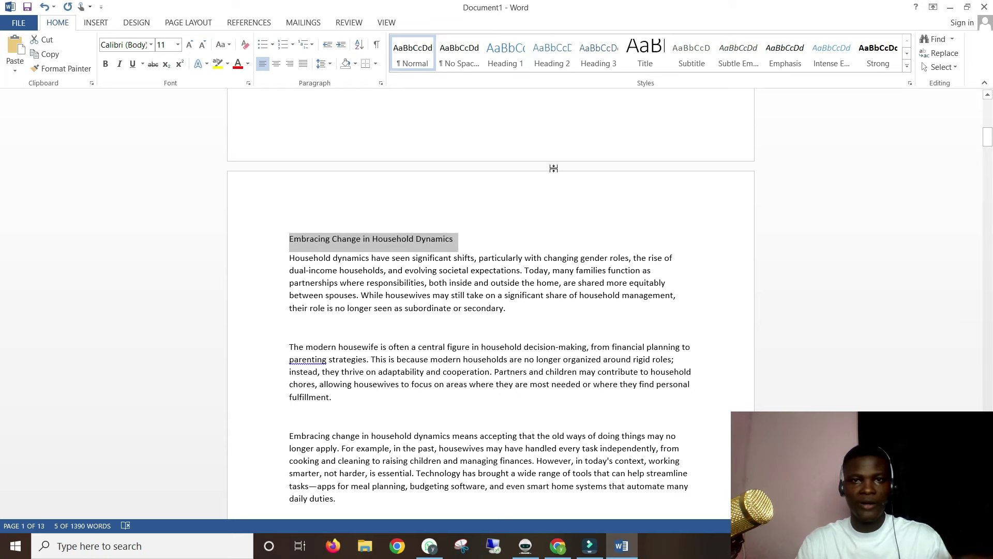
pyautogui.click(552, 57)
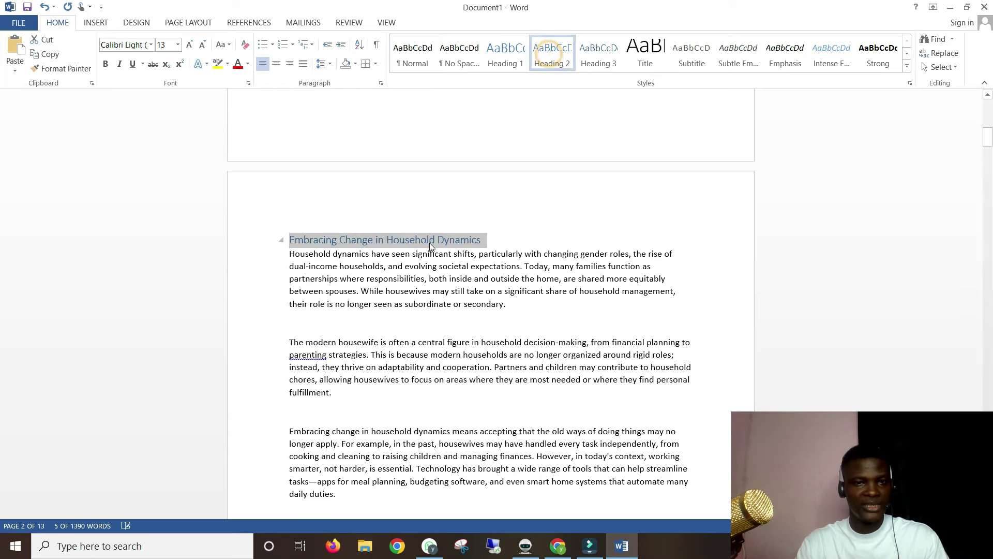
# Step: Look over the formatted introduction, the document's word count and the Chapter 1 outline page
pyautogui.scroll(15, 440, 253)
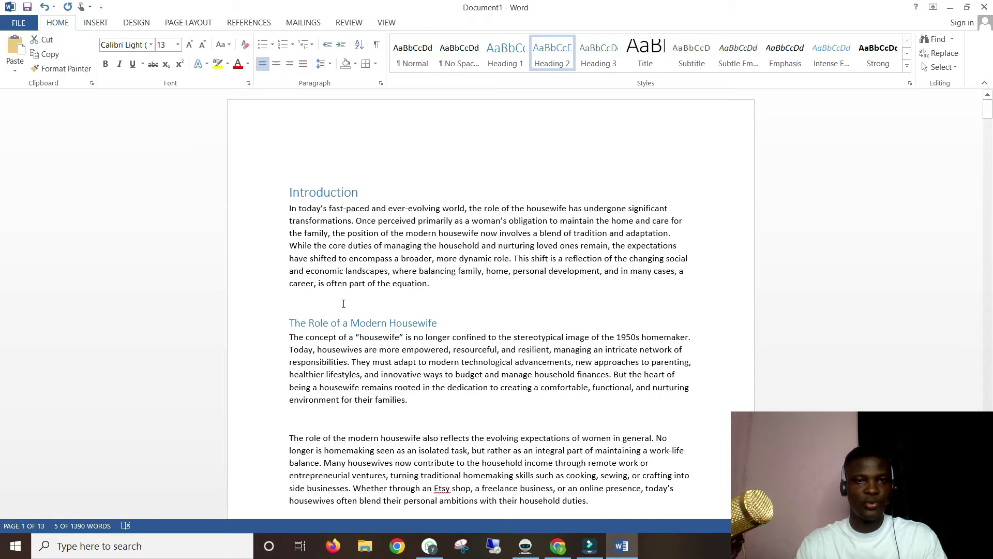
pyautogui.scroll(-12, 344, 304)
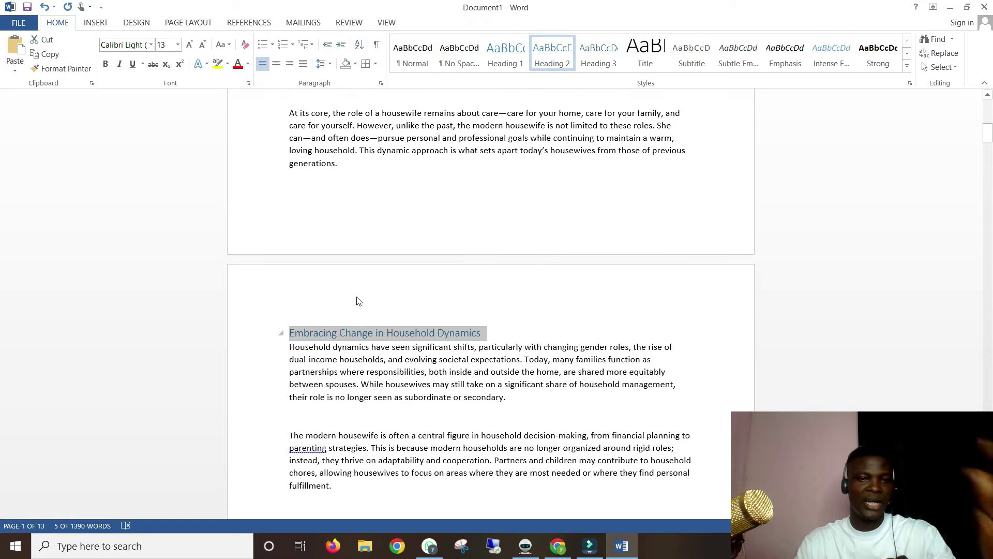
pyautogui.scroll(-20, 359, 298)
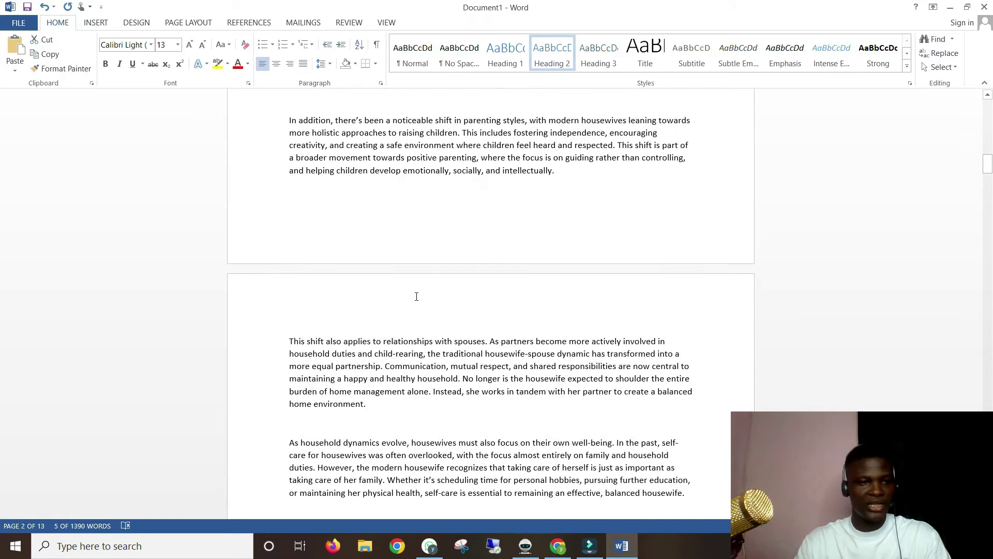
pyautogui.scroll(-2, 418, 299)
pyautogui.click(419, 330)
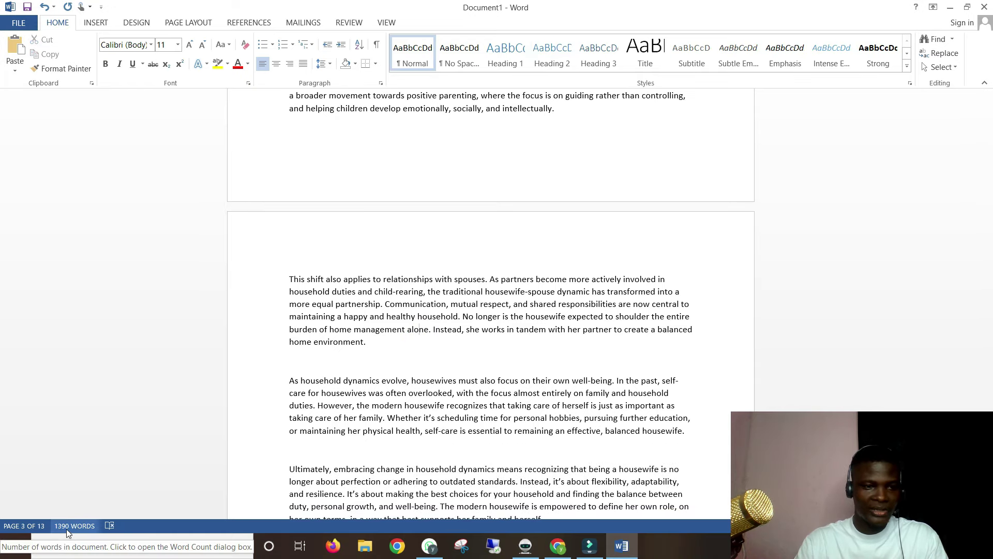
pyautogui.scroll(-13, 360, 330)
pyautogui.scroll(-10, 361, 330)
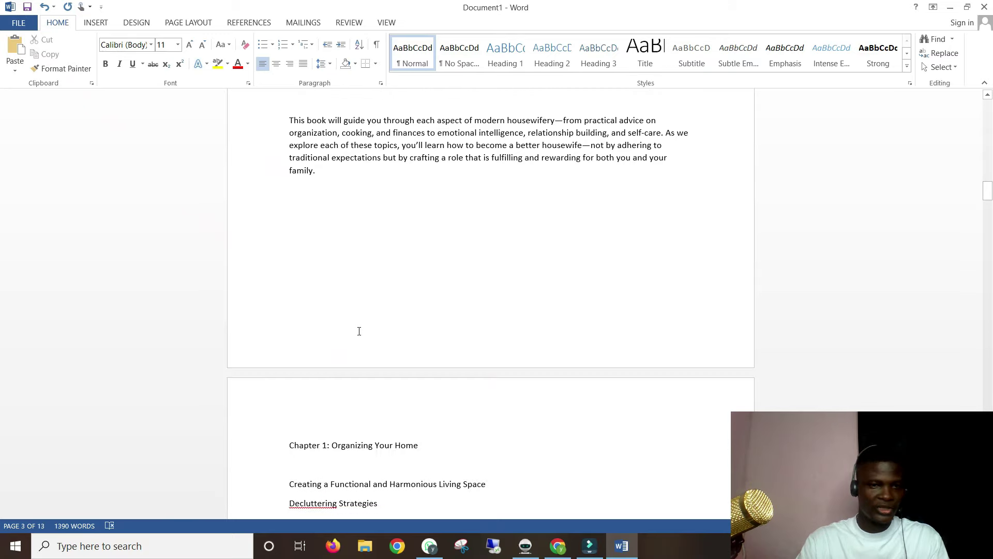
pyautogui.scroll(-2, 337, 291)
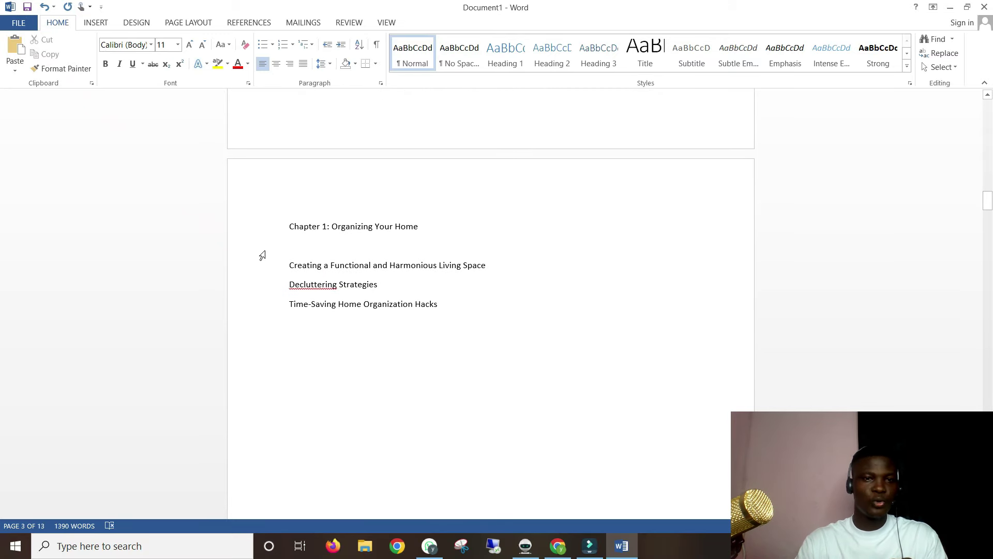
pyautogui.click(262, 228)
pyautogui.click(504, 53)
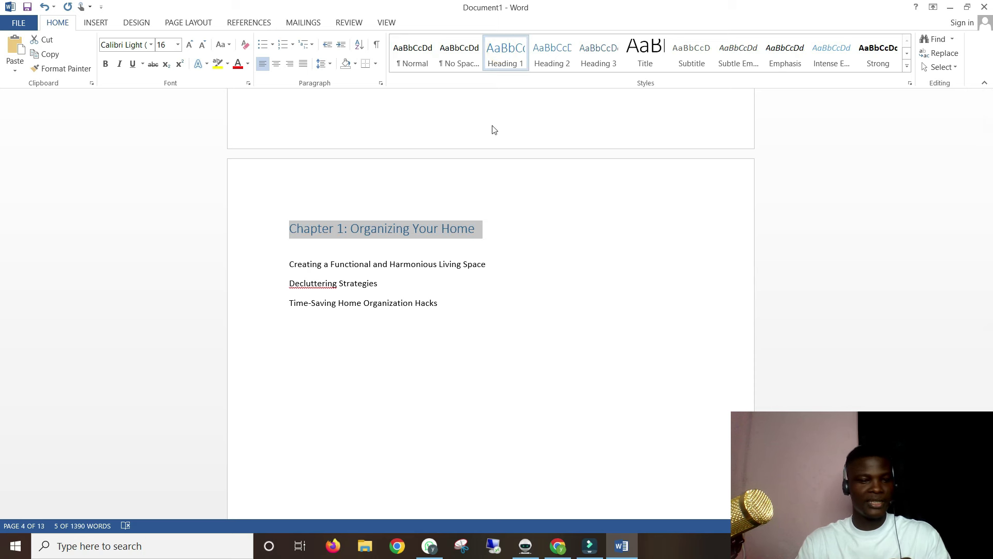
pyautogui.hotkey('ctrl', 'z')
pyautogui.moveTo(289, 226); pyautogui.dragTo(447, 309)
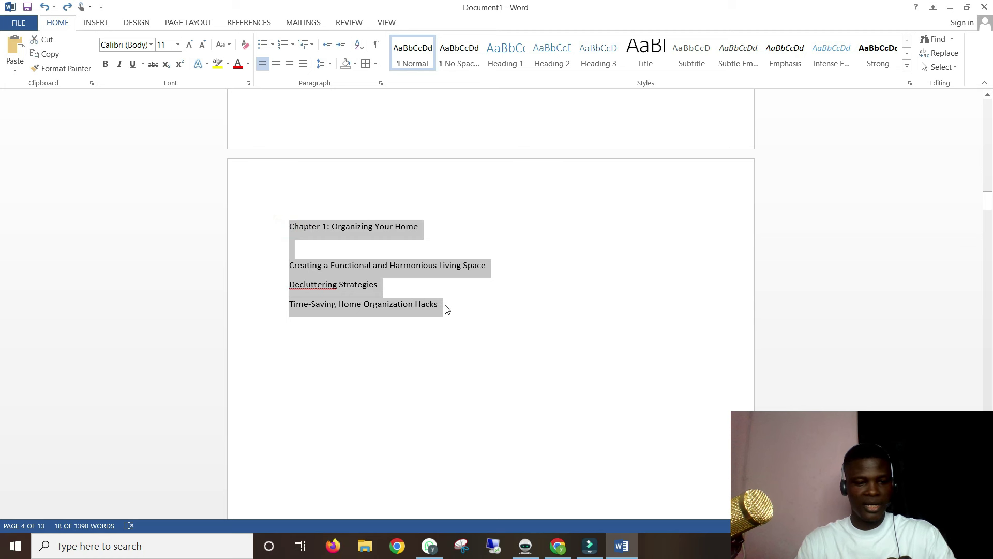
pyautogui.click(404, 265)
# Step: Apply the Heading 1 style to the "Chapter 1: Organizing Your Home" title and add an empty paragraph above the outline lines
pyautogui.click(253, 228)
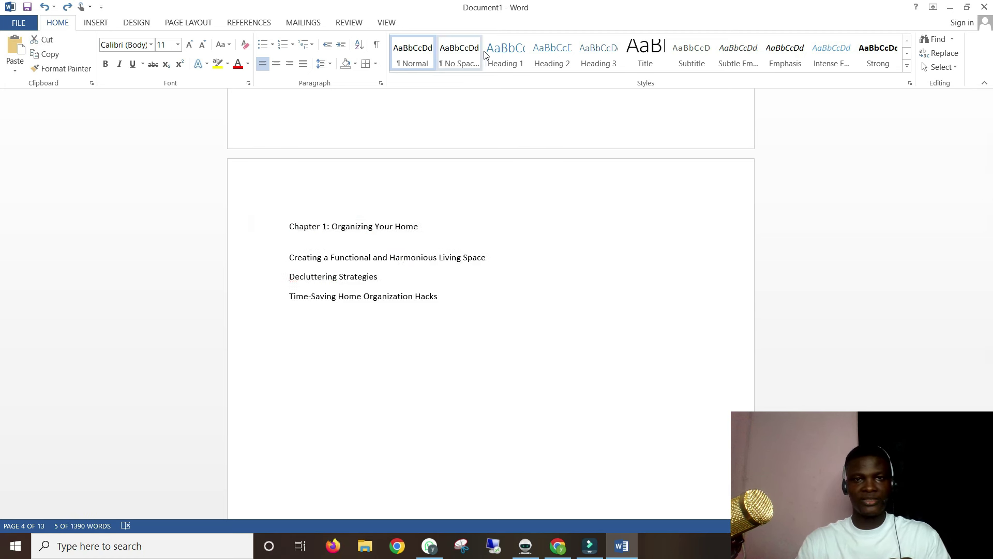
pyautogui.click(505, 51)
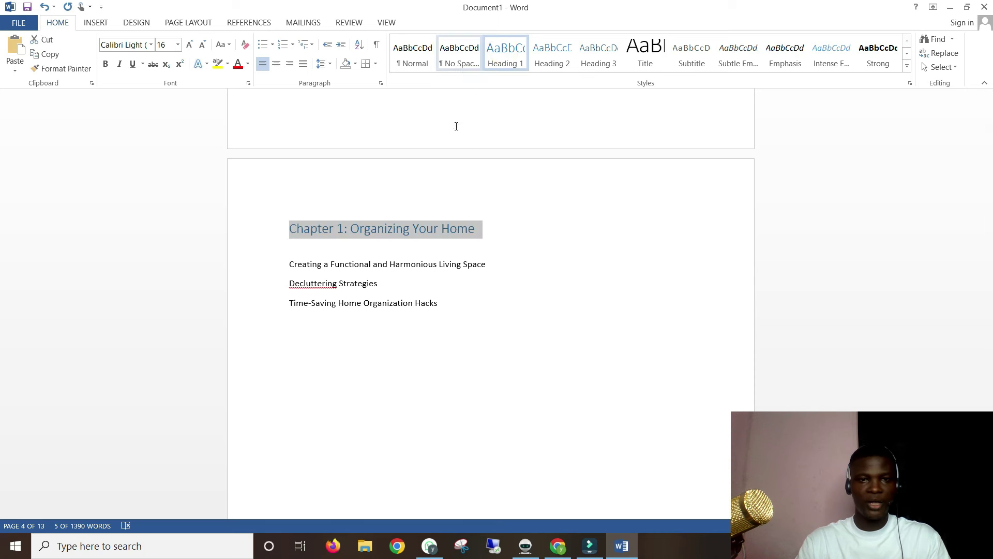
pyautogui.click(421, 262)
pyautogui.click(362, 251)
pyautogui.click(361, 250)
pyautogui.press('Return')
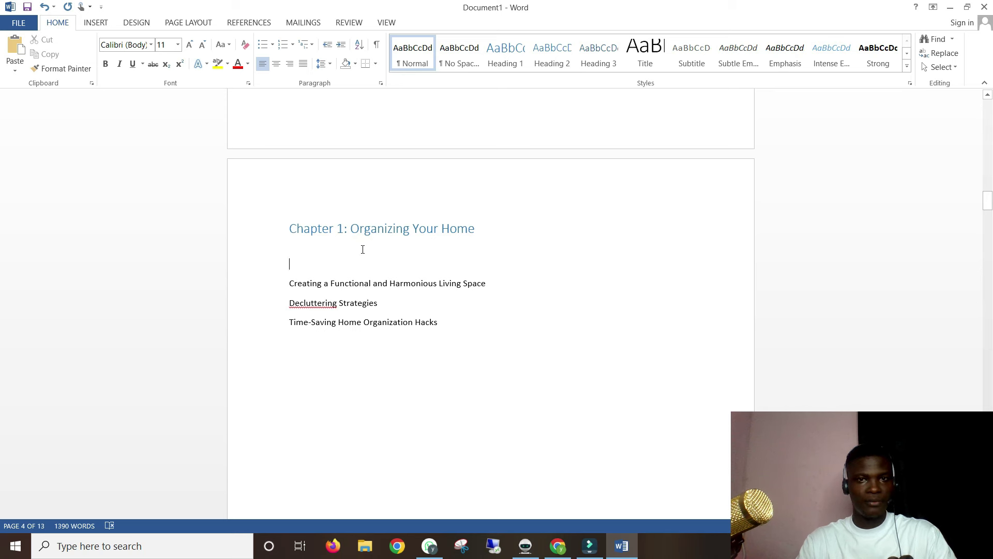
# Step: Save the document to the Desktop folder as "house wife"
pyautogui.hotkey('ctrl', 's')
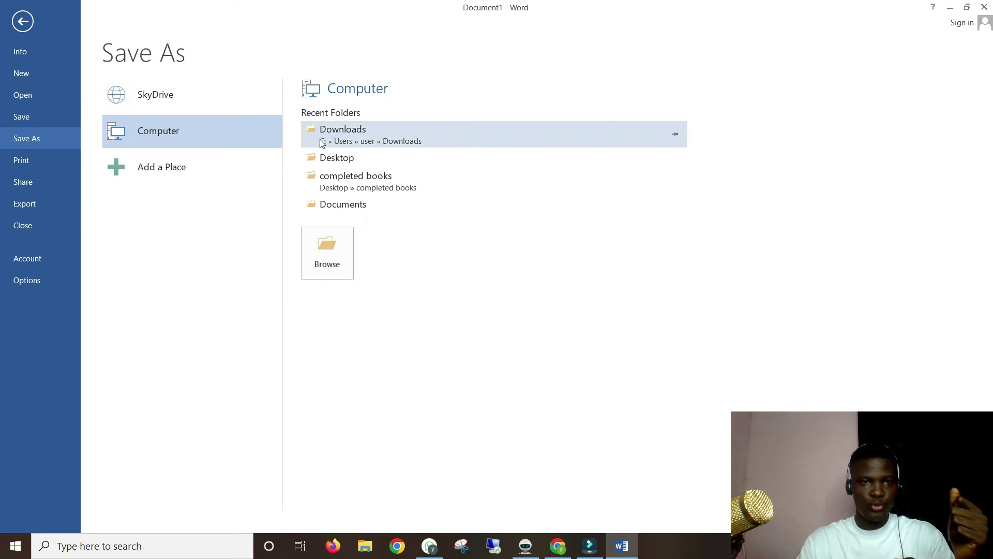
pyautogui.click(339, 158)
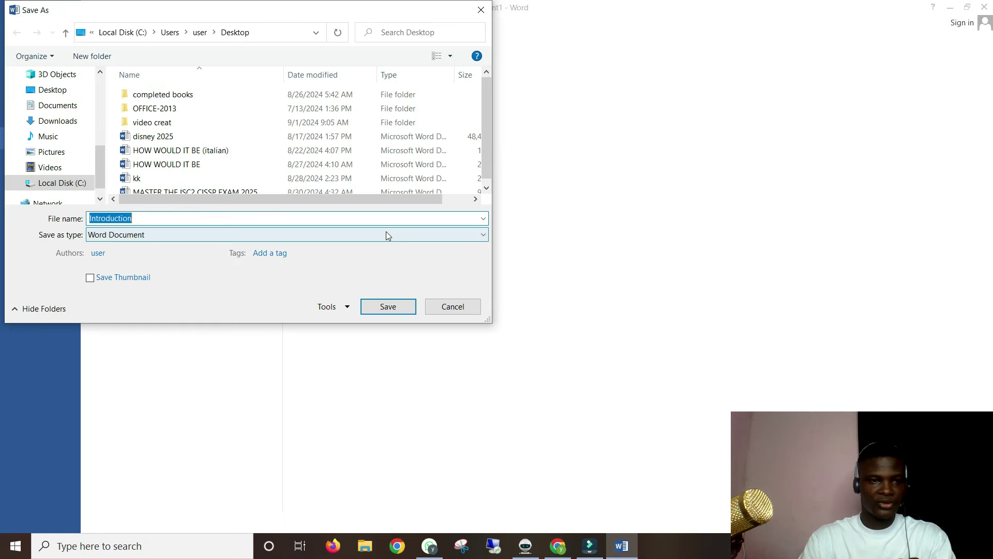
pyautogui.write('house wif')
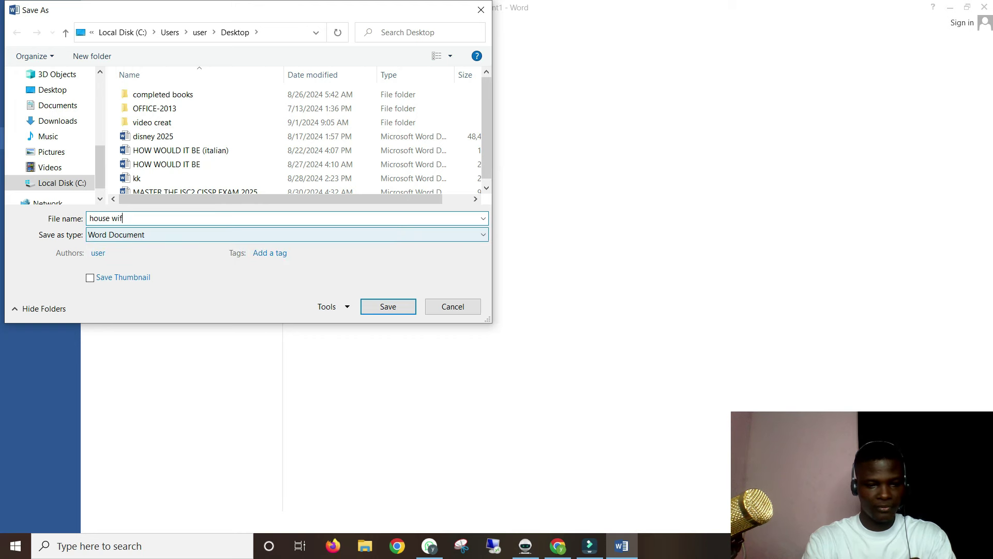
pyautogui.write('e')
pyautogui.press('Return')
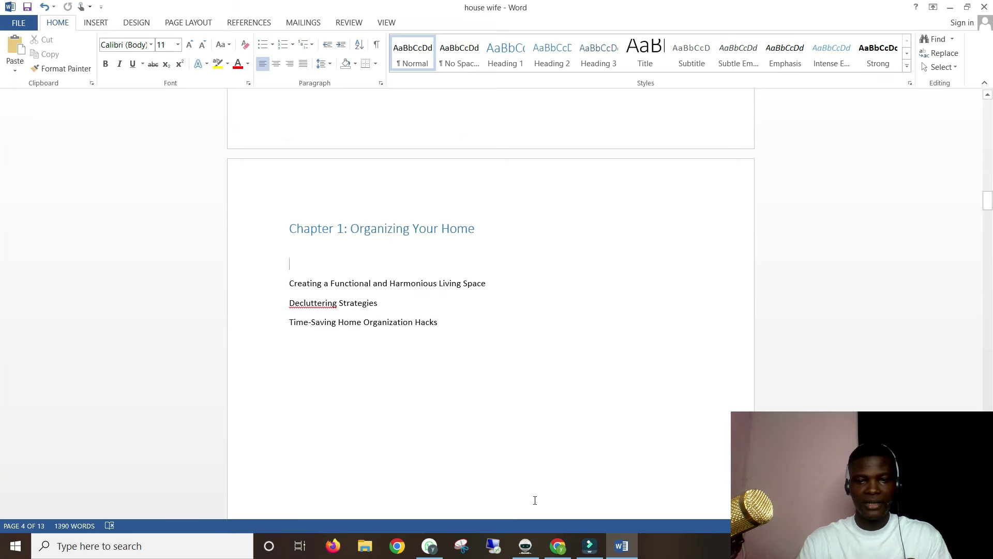
# Step: Switch to ChatGPT and write a prompt asking for the content of chapter 1 at around 2000 to 3000 words
pyautogui.click(557, 546)
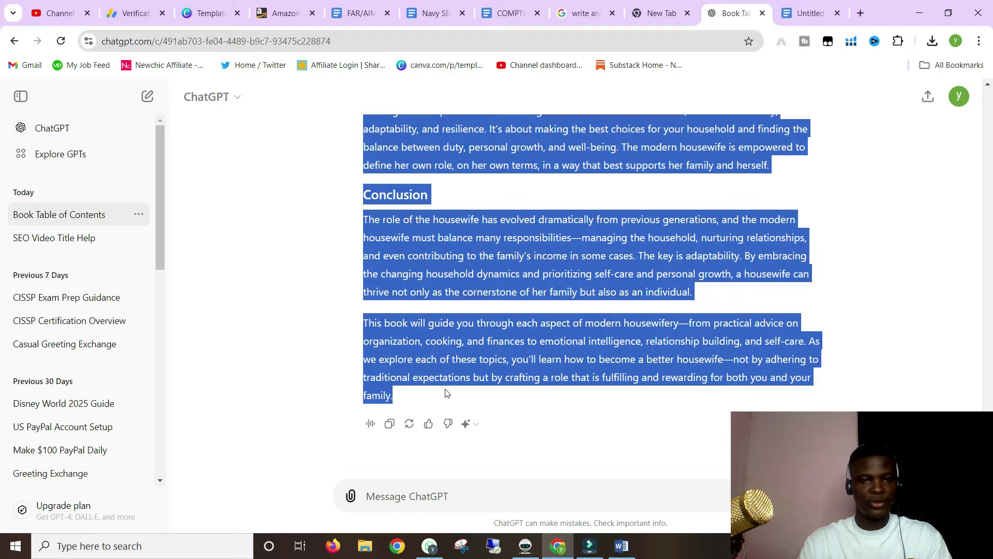
pyautogui.click(422, 503)
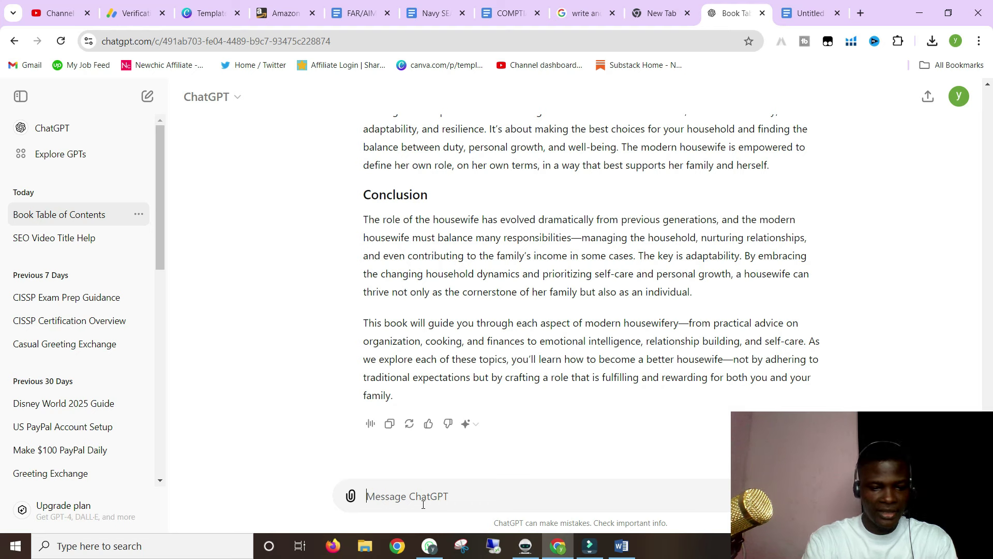
pyautogui.write('good job.')
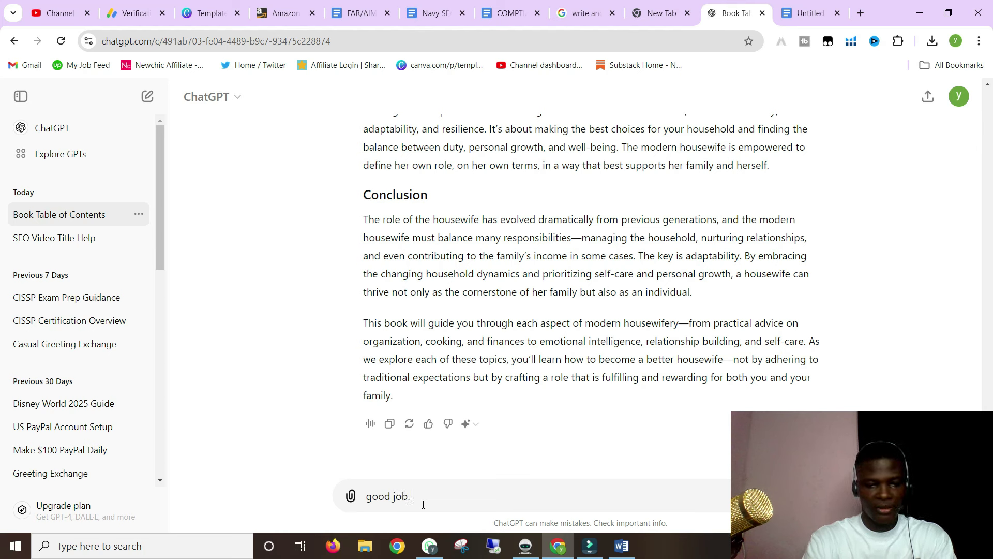
pyautogui.write('ts')
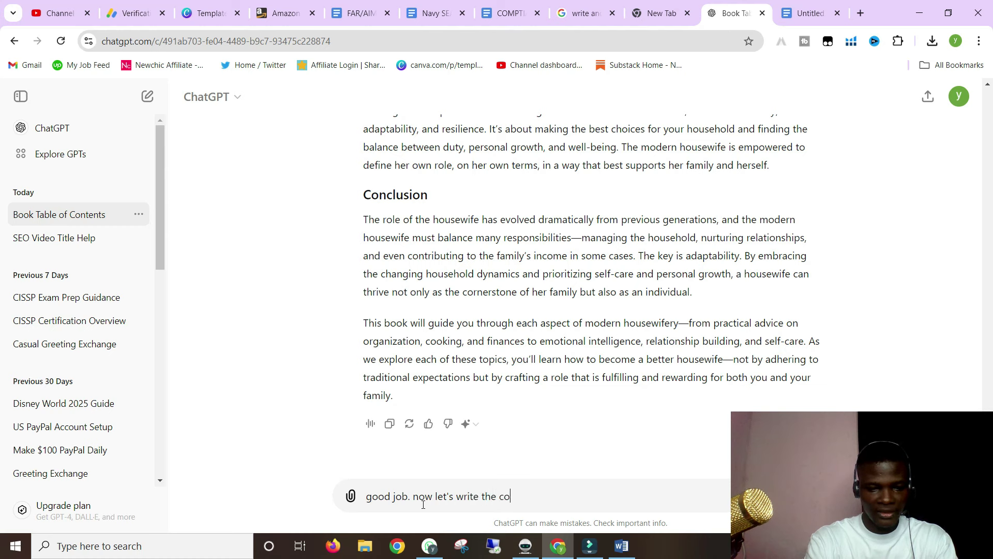
pyautogui.write('chapter 1.')
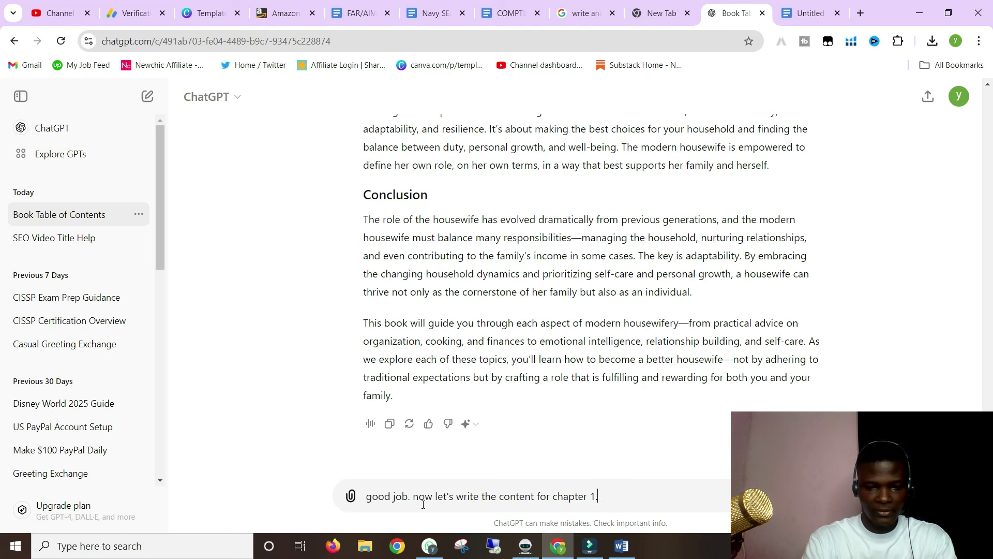
pyautogui.hotkey('shift', 'Return')
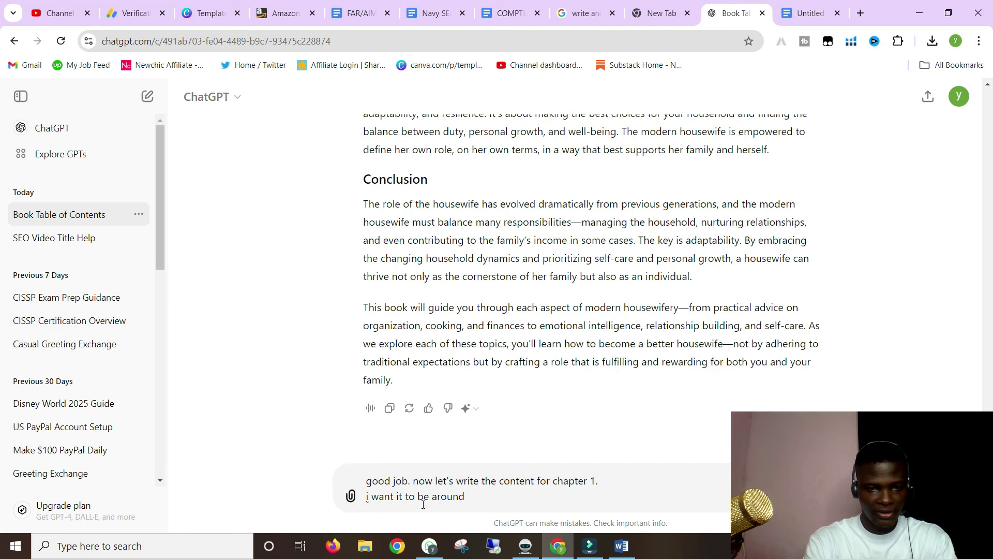
pyautogui.write('000 to 3000 words.')
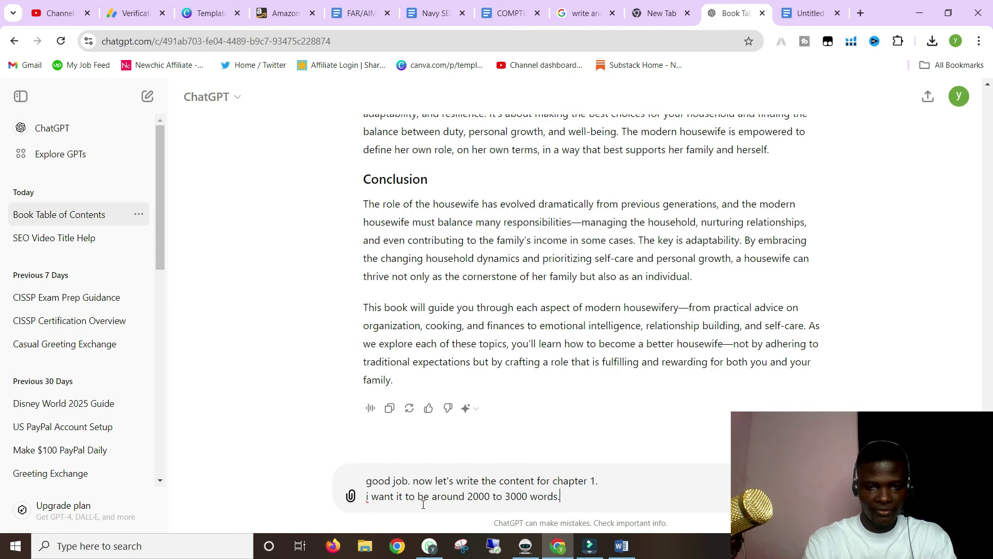
# Step: Add the "Chapter 1: Organizing Your Home" outline with its three subtopics below the request and send the prompt
pyautogui.hotkey('shift', 'Return')
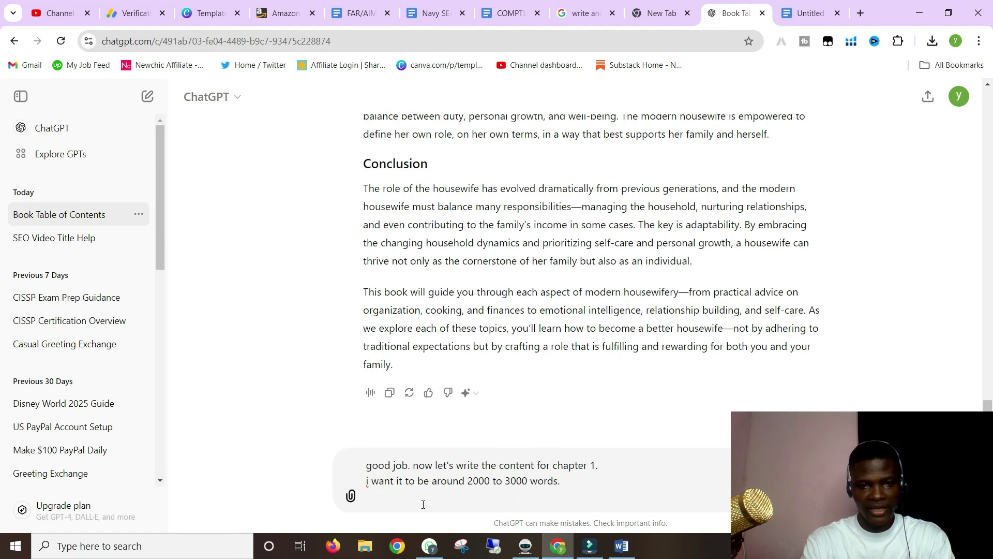
pyautogui.hotkey('shift', 'Return')
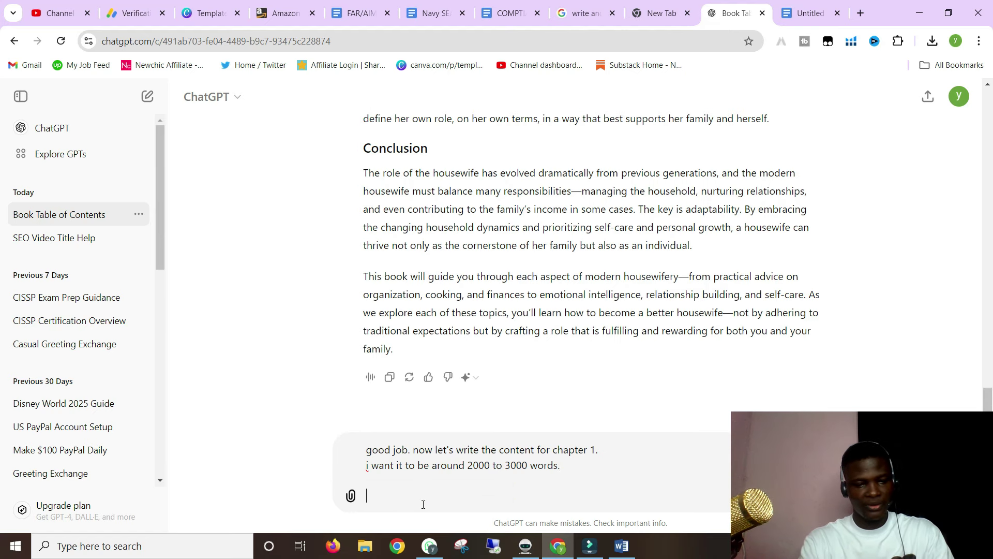
pyautogui.write('Chapter 1: Organizing Your Home  Creating a Functional and Harmonious Living Space Decluttering Strategies Time-Saving Home Organization Hacks')
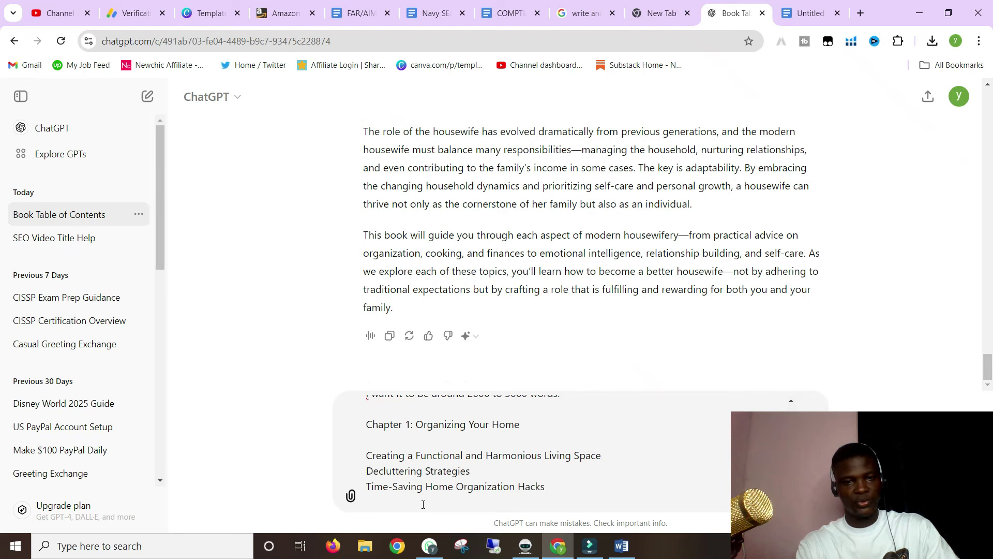
pyautogui.press('Return')
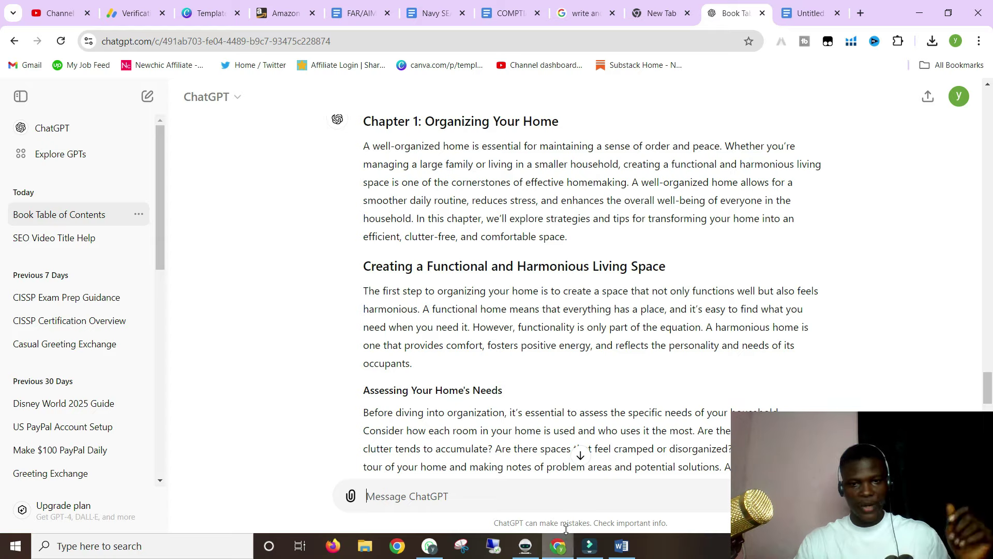
# Step: Look over the generated Chapter 1 text in the ChatGPT response
pyautogui.scroll(-18, 569, 272)
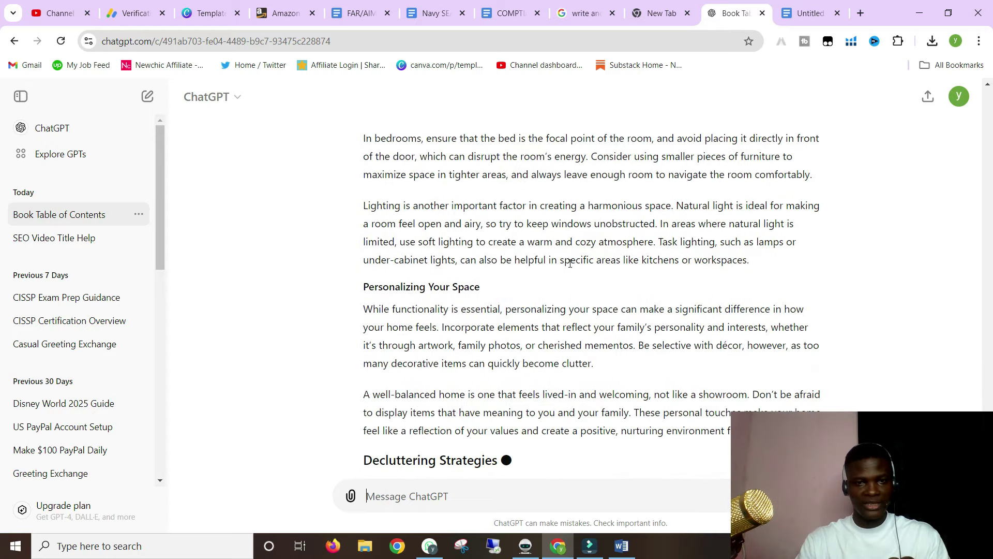
pyautogui.scroll(6, 511, 271)
pyautogui.scroll(20, 511, 271)
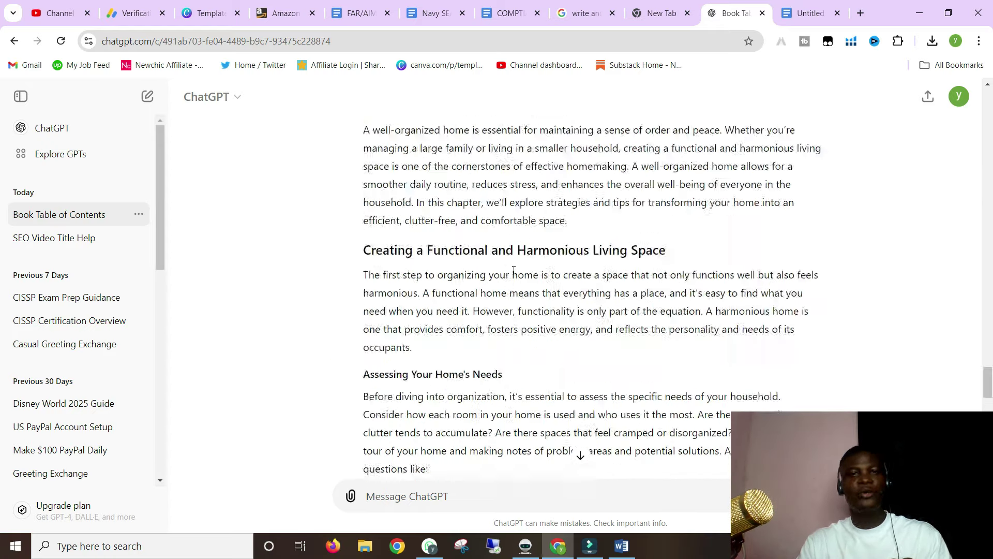
pyautogui.scroll(-17, 517, 280)
pyautogui.scroll(-8, 522, 281)
pyautogui.scroll(16, 524, 281)
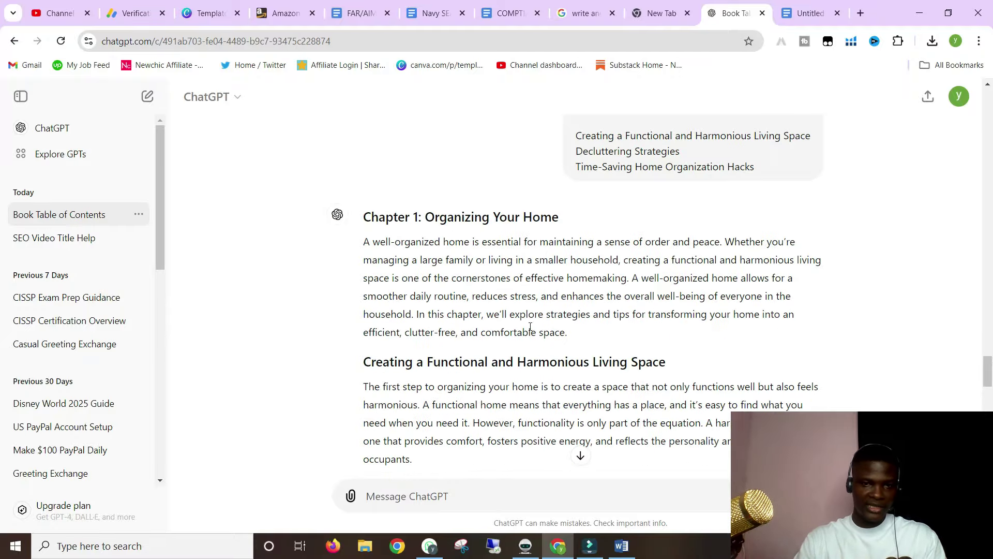
# Step: Switch to Word and look through the outline pages from Chapter 2 to Chapter 10
pyautogui.click(621, 545)
pyautogui.scroll(-15, 377, 231)
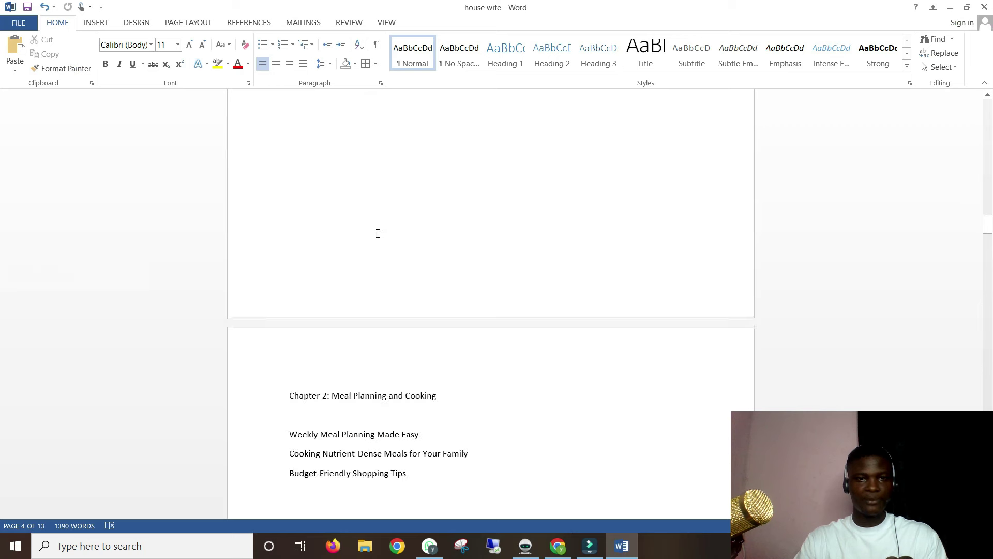
pyautogui.scroll(-1, 382, 240)
pyautogui.scroll(2, 381, 240)
pyautogui.scroll(-15, 383, 243)
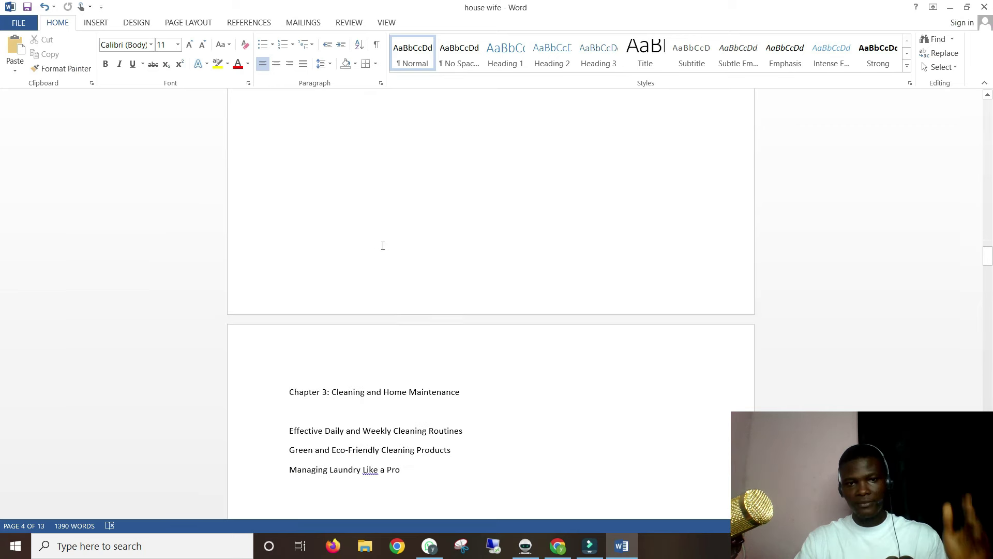
pyautogui.scroll(-20, 385, 248)
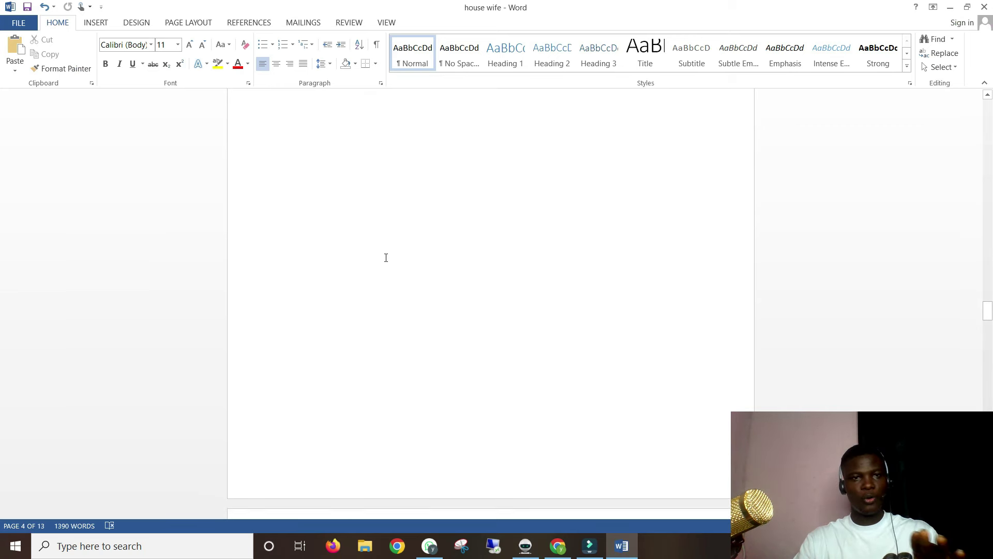
pyautogui.scroll(-20, 385, 259)
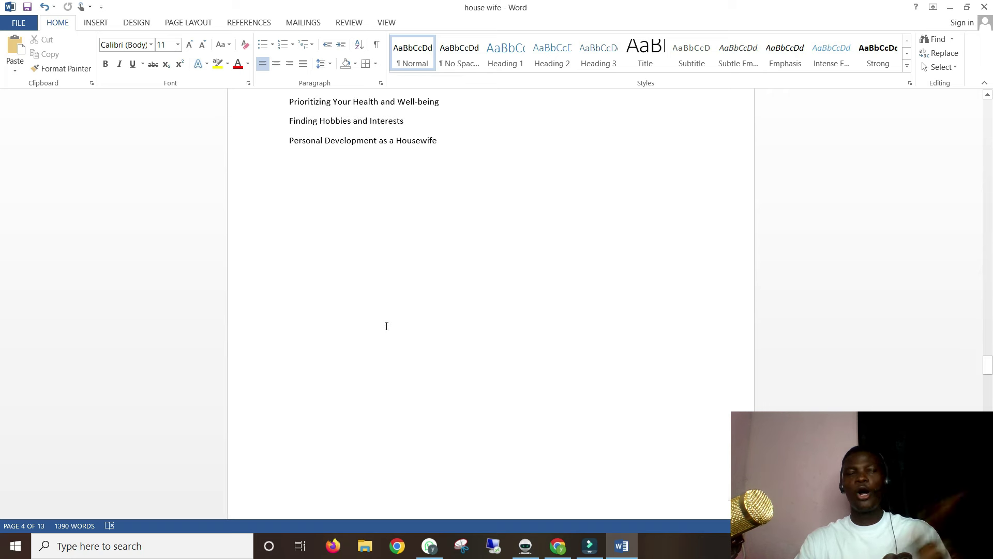
pyautogui.scroll(-20, 519, 448)
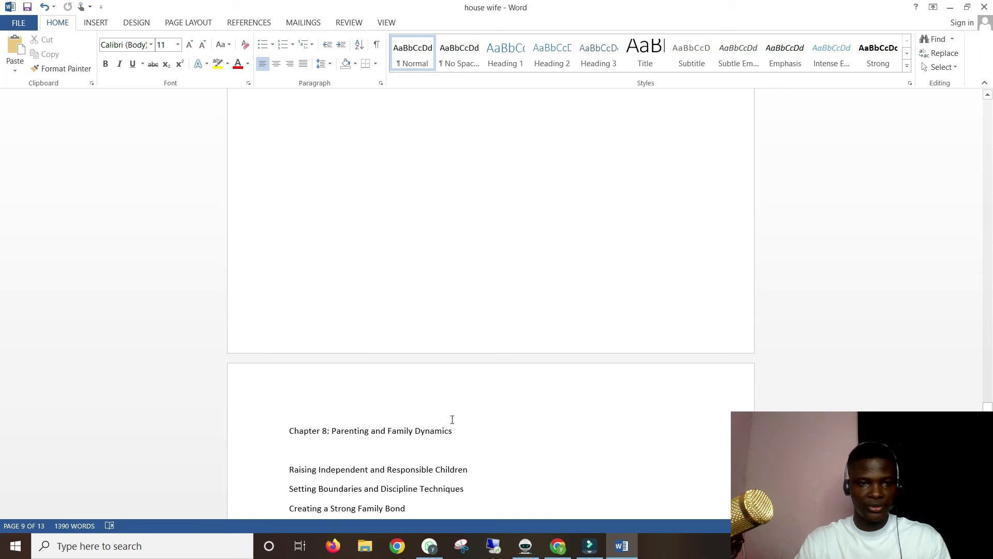
pyautogui.scroll(-20, 368, 381)
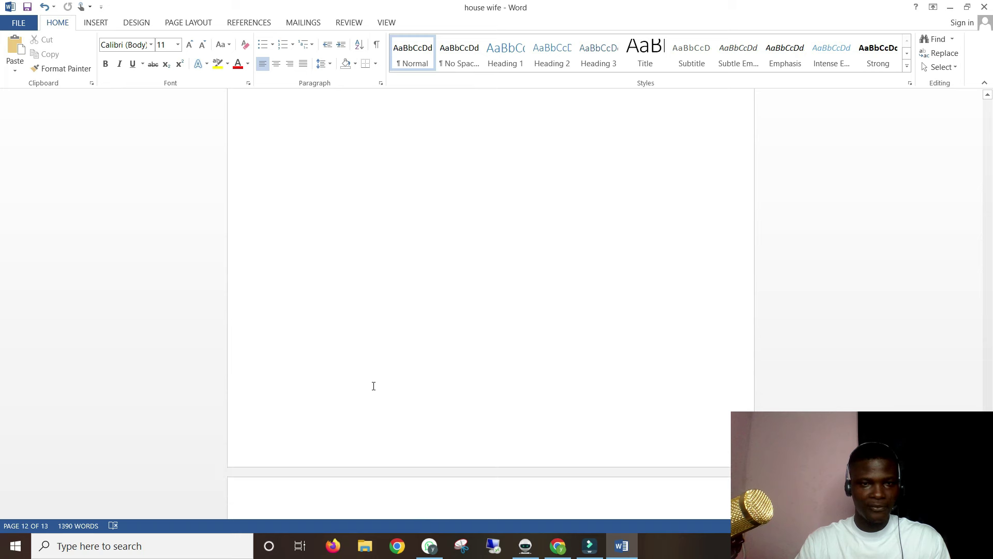
pyautogui.scroll(1, 375, 382)
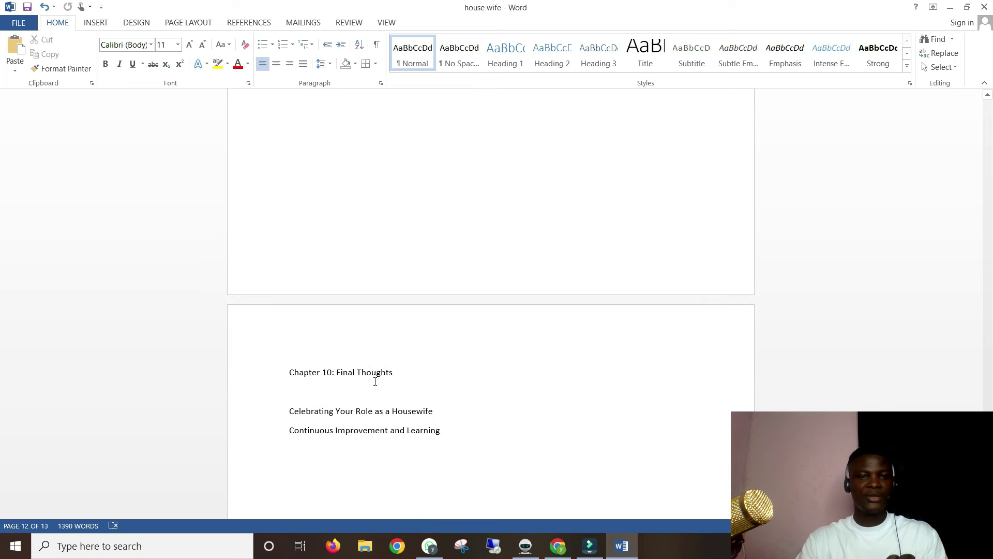
# Step: Check the progress of the Chapter 1 text in ChatGPT and return to the Chapter 10 page in Word
pyautogui.click(557, 546)
pyautogui.scroll(-20, 476, 310)
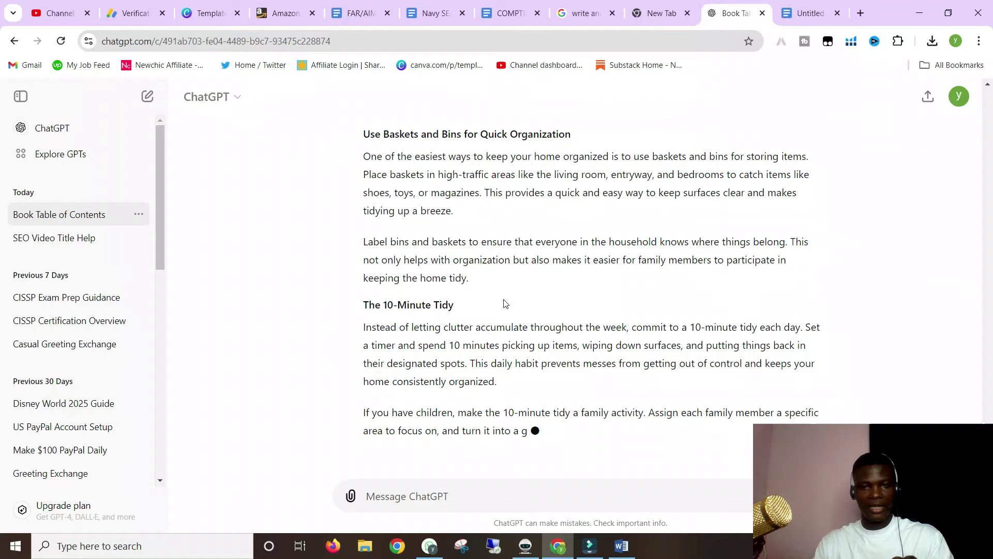
pyautogui.click(622, 545)
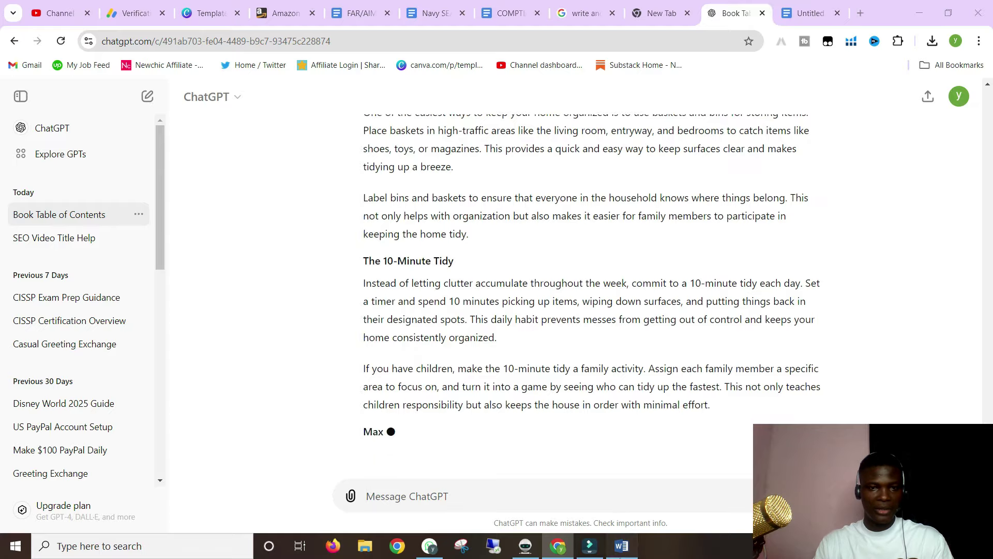
pyautogui.scroll(10, 397, 364)
pyautogui.scroll(-15, 317, 282)
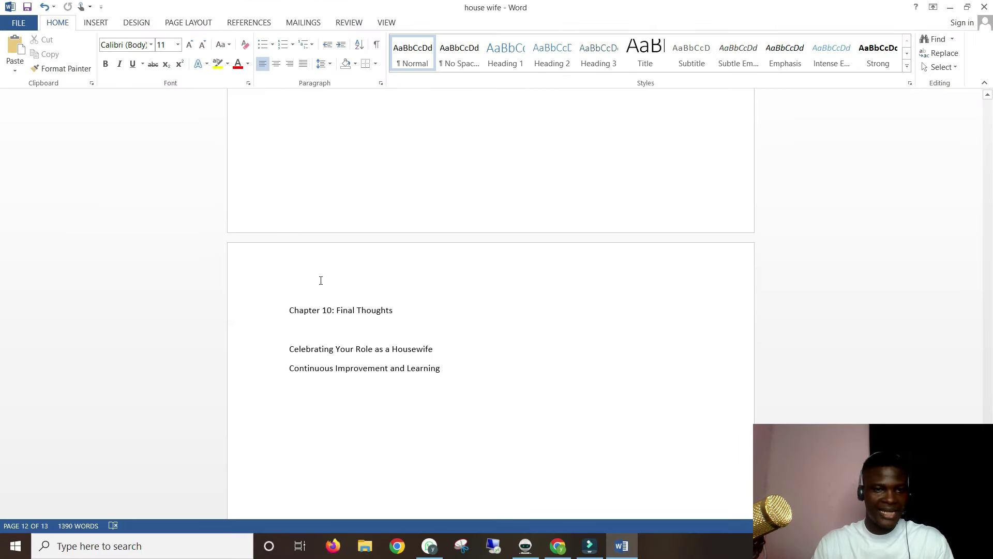
pyautogui.scroll(-2, 320, 281)
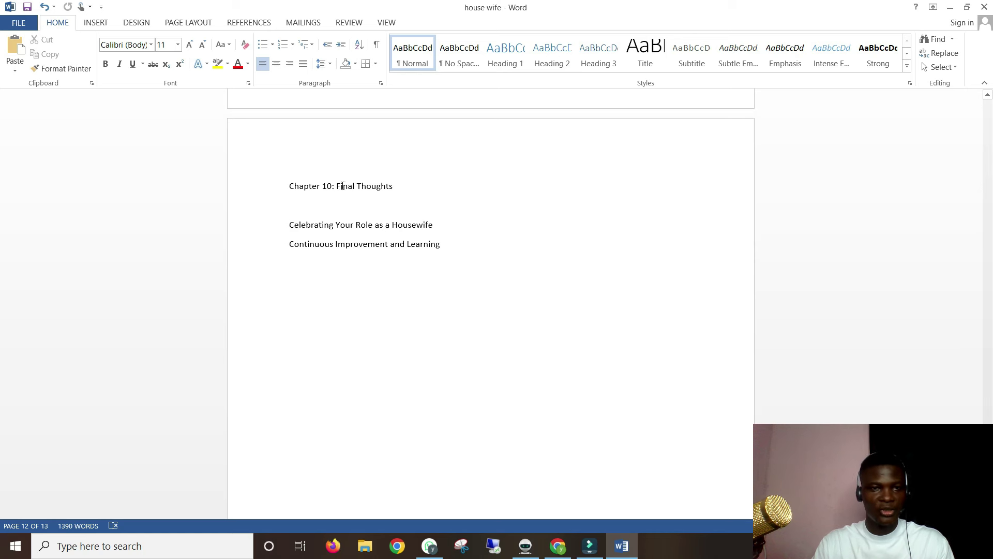
pyautogui.moveTo(337, 186); pyautogui.dragTo(380, 188)
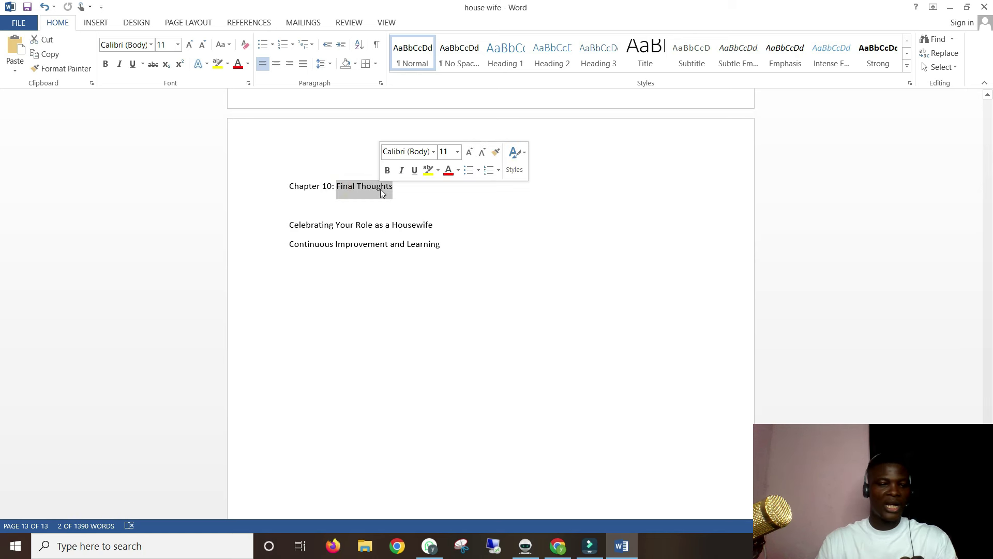
pyautogui.write('c')
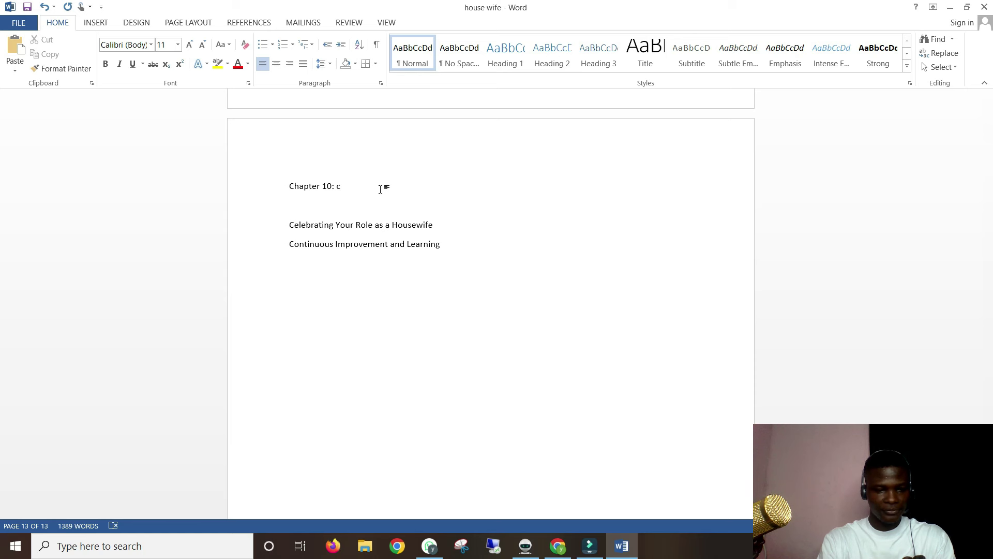
pyautogui.hotkey('ctrl', 'z')
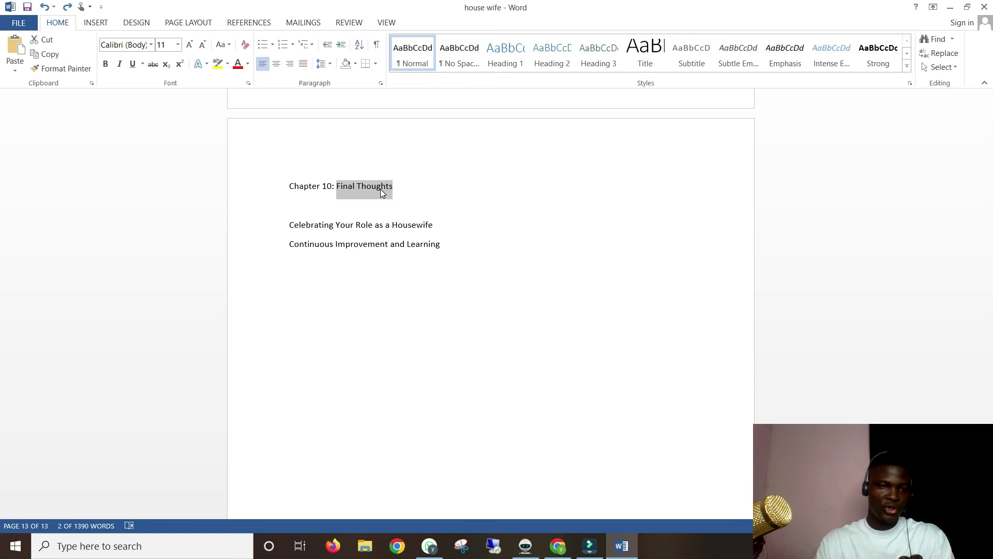
pyautogui.click(383, 207)
pyautogui.moveTo(286, 188); pyautogui.dragTo(437, 256)
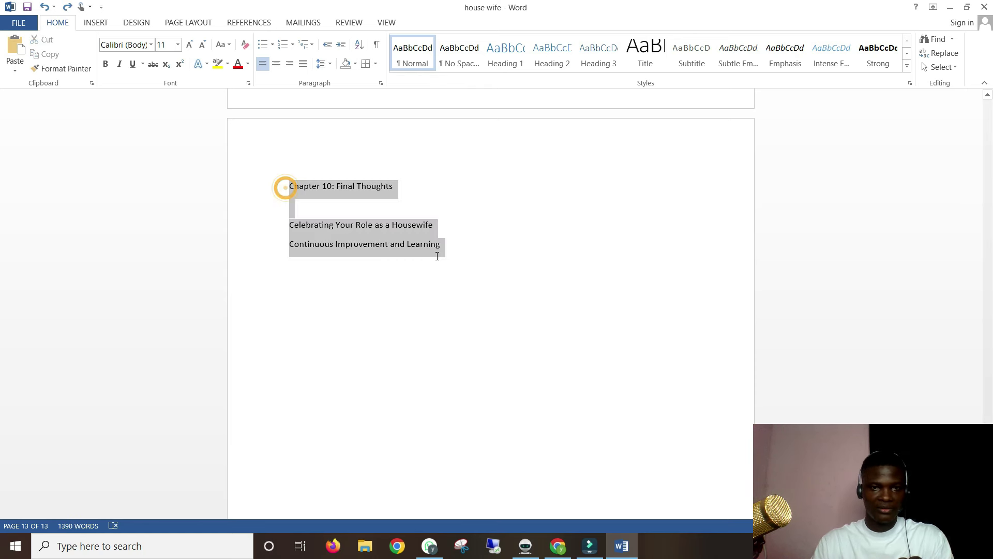
pyautogui.click(404, 180)
# Step: Replace "Final Thoughts" in the Chapter 10 title with "conclusion"
pyautogui.moveTo(335, 185); pyautogui.dragTo(394, 185)
pyautogui.write('co')
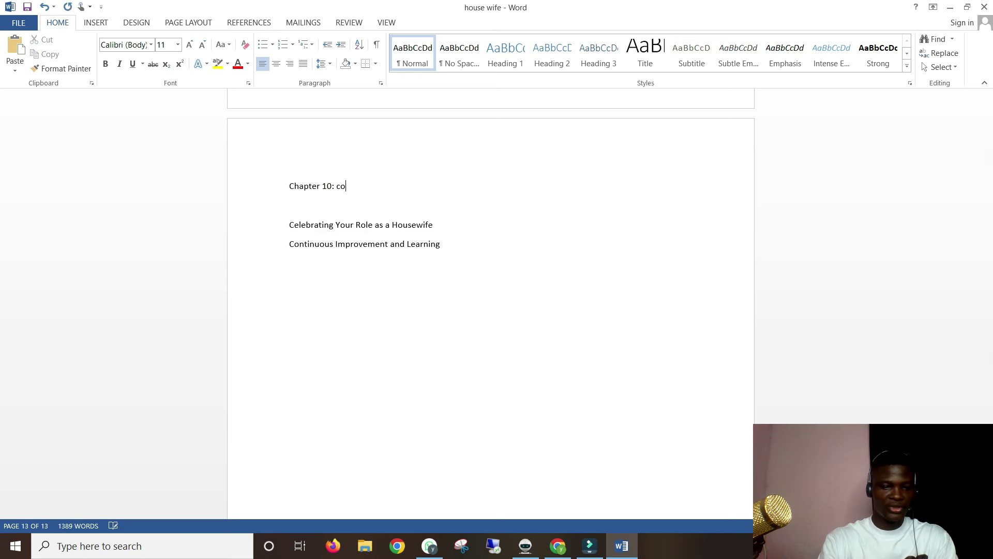
pyautogui.write('nclusion')
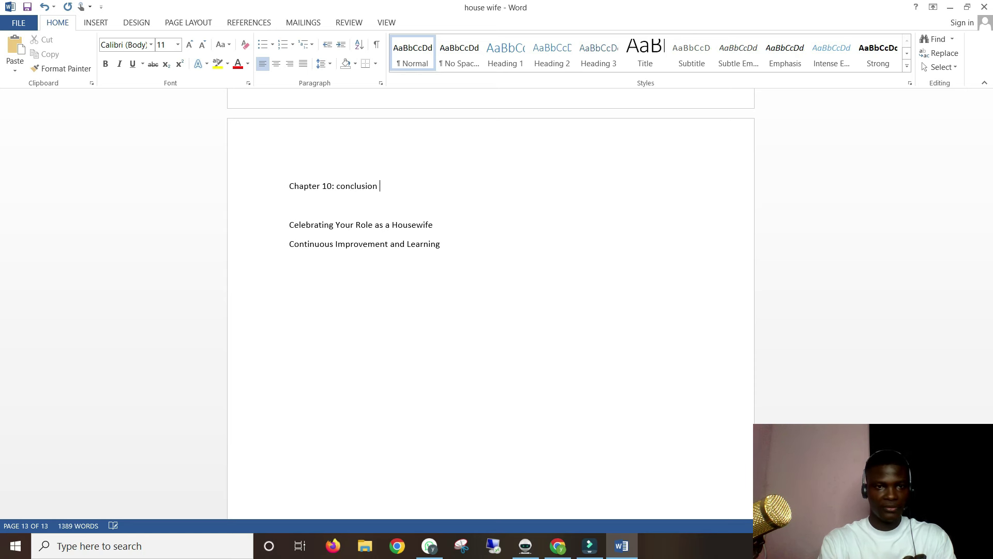
# Step: Save the document and apply the Heading 1 style to the "Chapter 10: conclusion" title
pyautogui.click(359, 207)
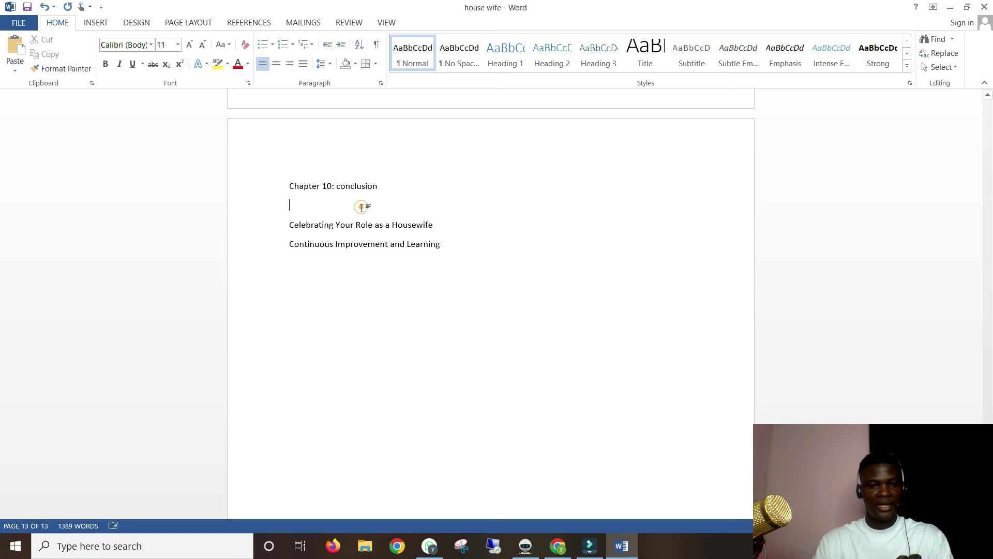
pyautogui.hotkey('ctrl', 's')
pyautogui.click(262, 189)
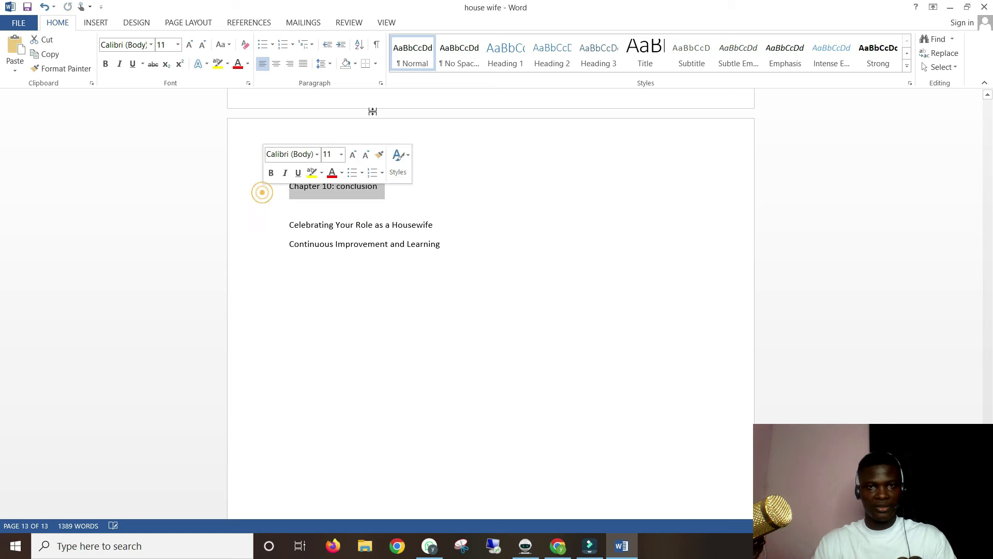
pyautogui.click(501, 52)
pyautogui.click(357, 209)
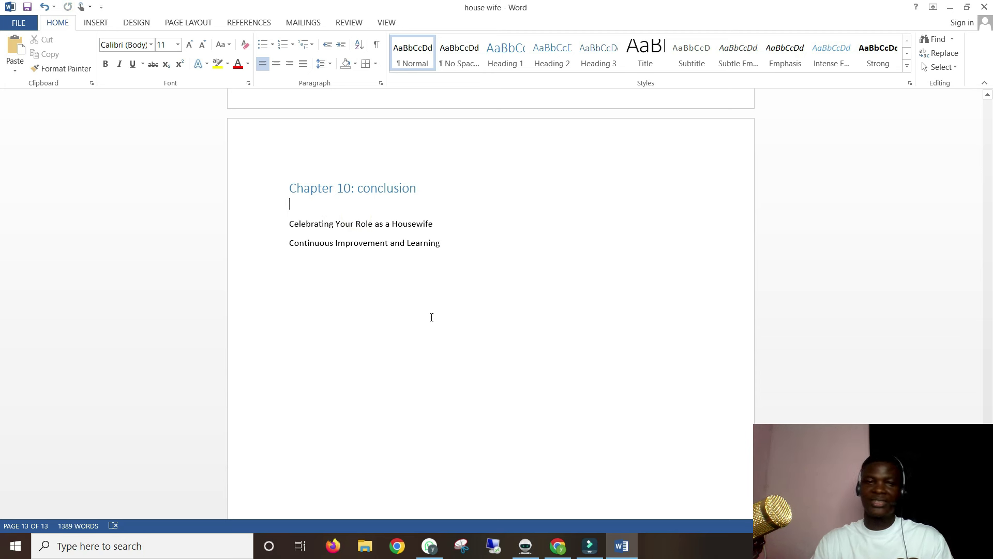
# Step: Switch to ChatGPT and read the opening of Chapter 1 and its section on a functional and harmonious living space
pyautogui.moveTo(568, 550)
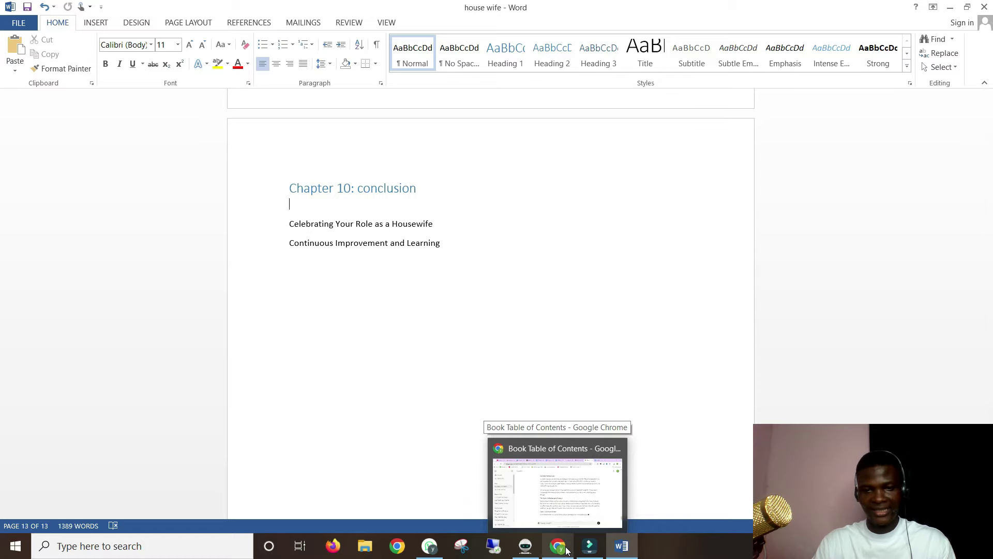
pyautogui.click(568, 550)
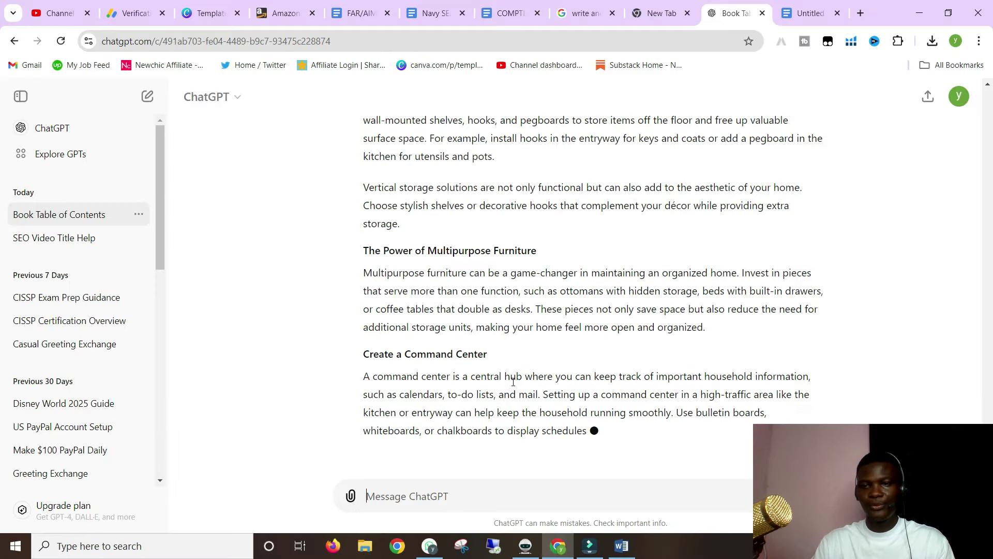
pyautogui.scroll(20, 512, 382)
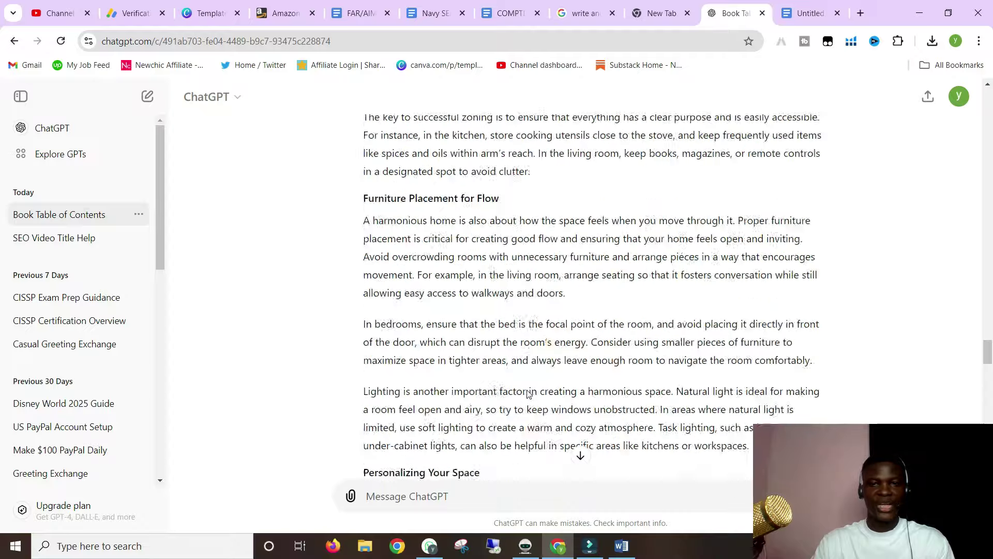
pyautogui.scroll(6, 532, 395)
pyautogui.scroll(-5, 532, 395)
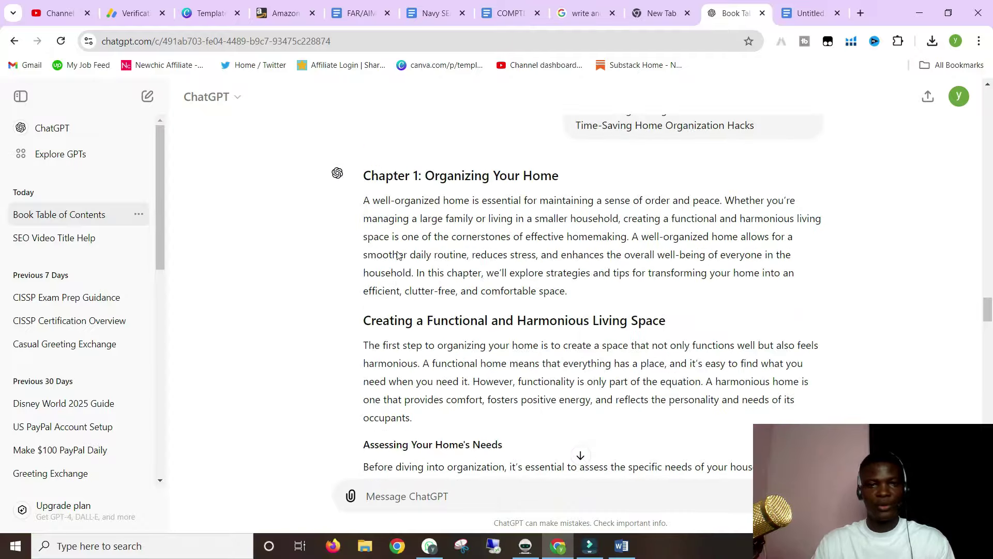
pyautogui.scroll(-3, 440, 219)
pyautogui.scroll(4, 403, 263)
pyautogui.scroll(-4, 389, 233)
pyautogui.scroll(-1, 389, 233)
pyautogui.scroll(2, 379, 174)
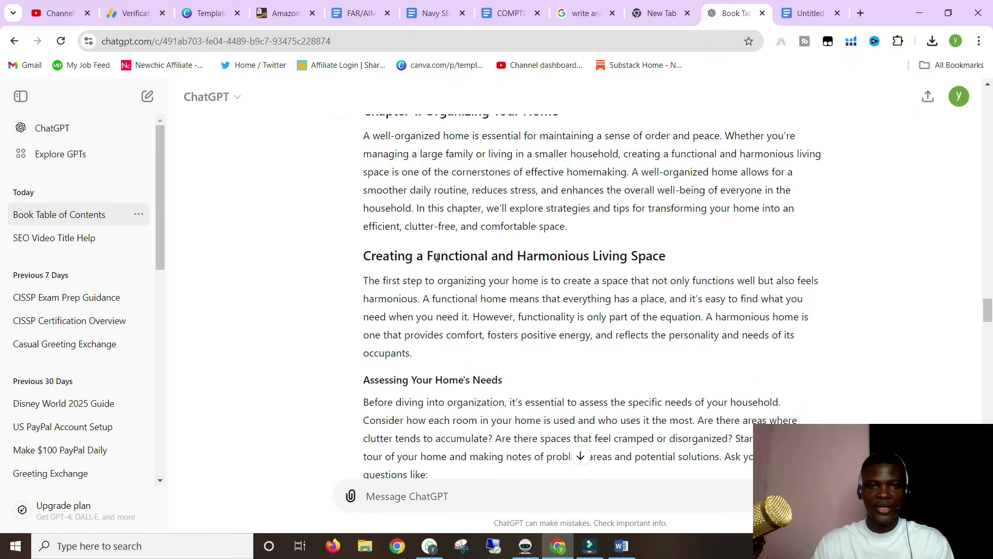
pyautogui.scroll(-2, 339, 245)
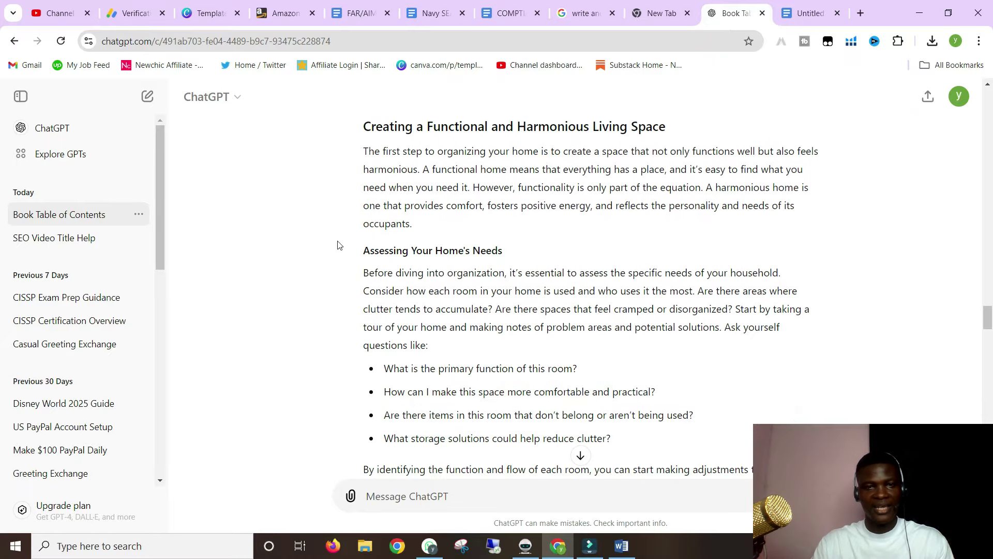
# Step: Read through the rest of the Chapter 1 response, from creating zones through the decluttering strategies to the time-saving organization hacks
pyautogui.scroll(-8, 477, 270)
pyautogui.scroll(4, 387, 188)
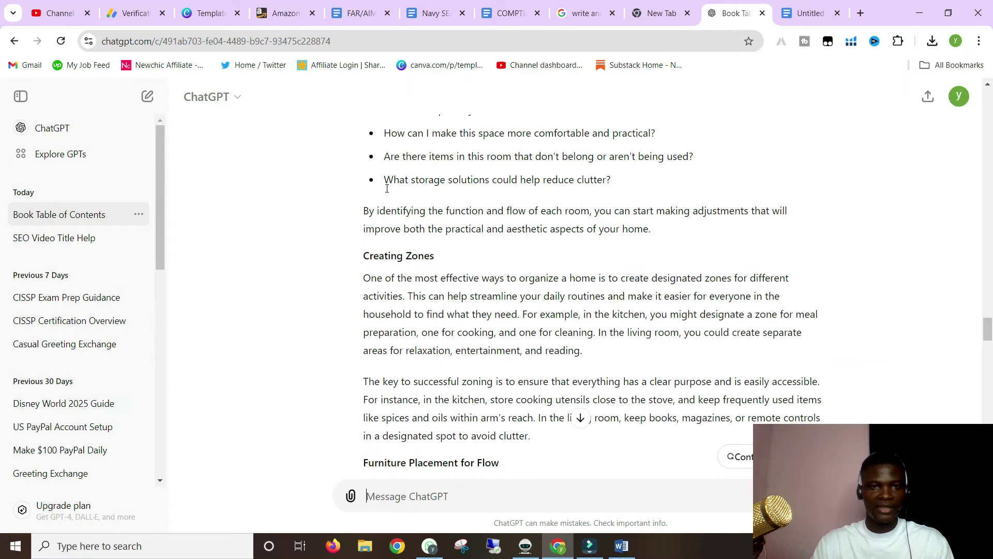
pyautogui.scroll(-3, 414, 271)
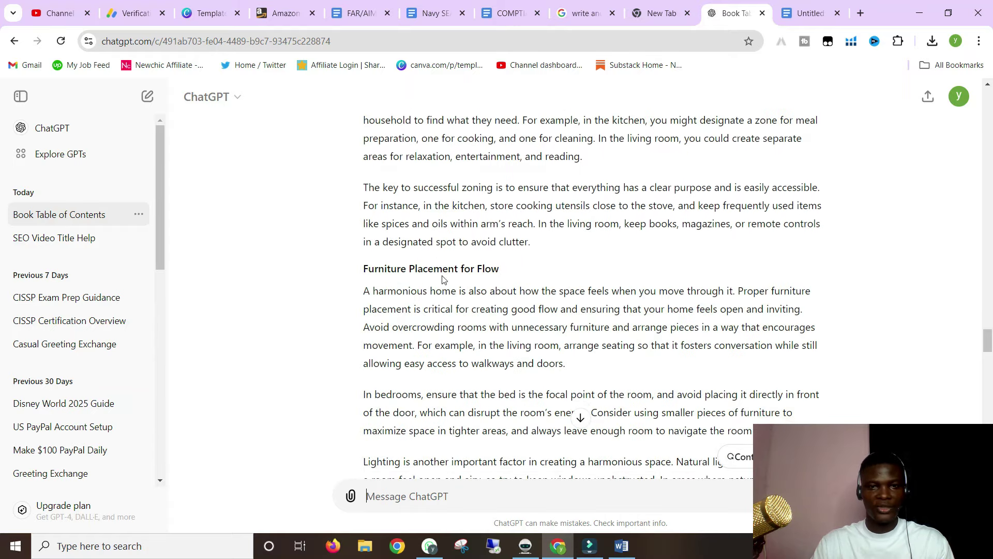
pyautogui.scroll(-5, 493, 280)
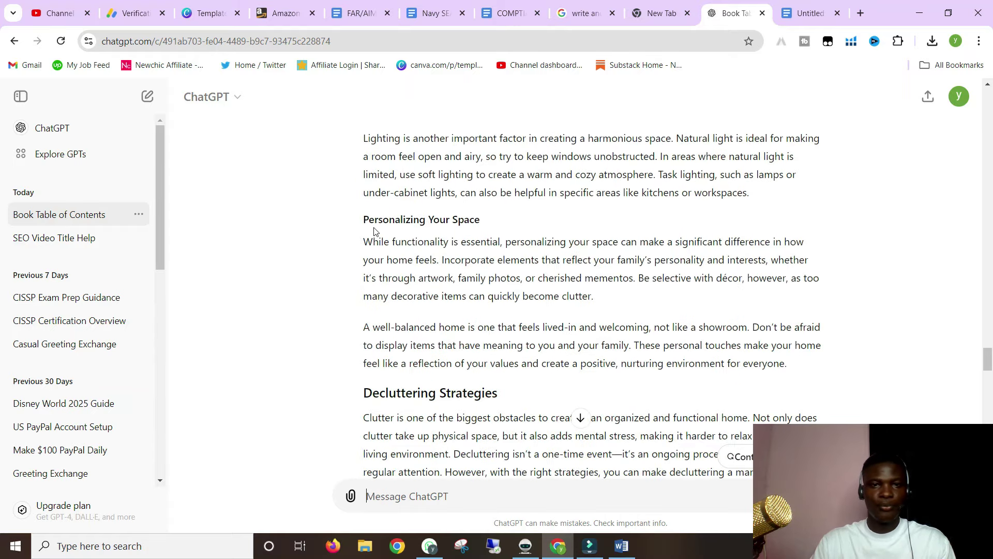
pyautogui.scroll(-2, 472, 191)
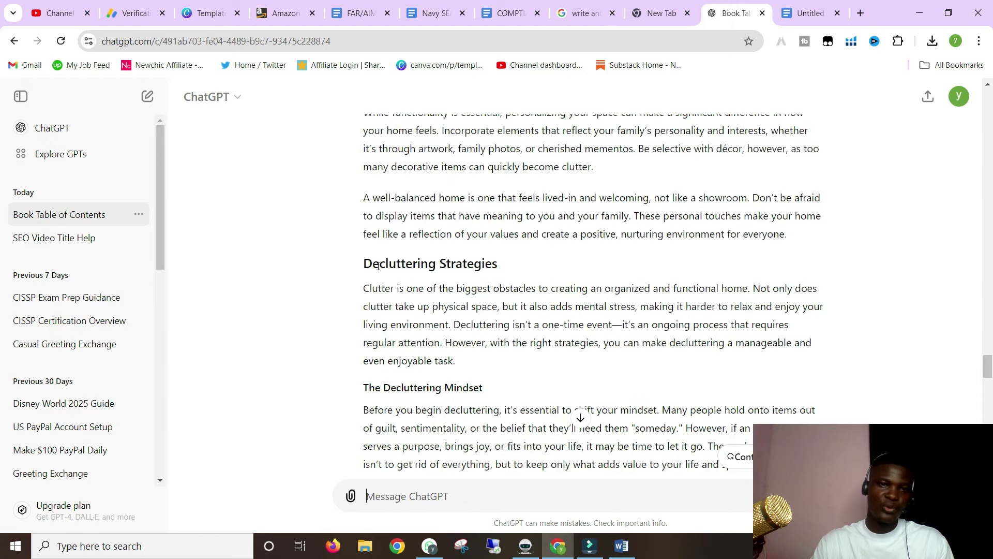
pyautogui.scroll(-1, 466, 275)
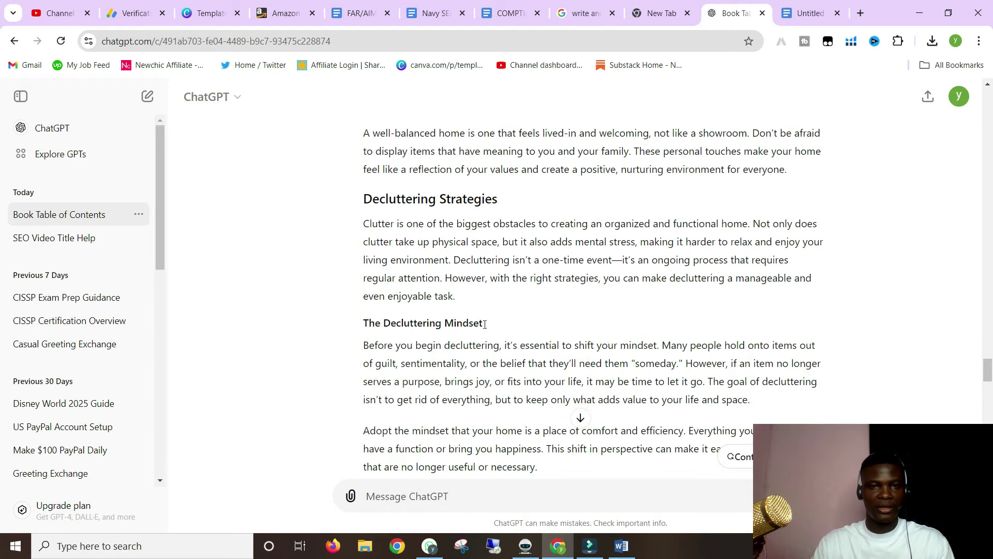
pyautogui.scroll(-4, 485, 324)
pyautogui.scroll(-5, 417, 241)
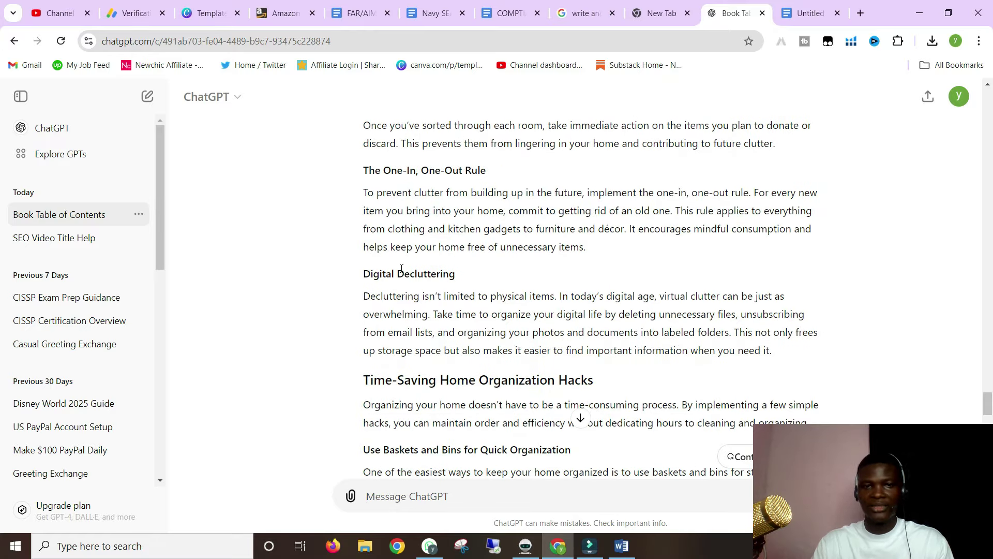
pyautogui.scroll(-2, 440, 280)
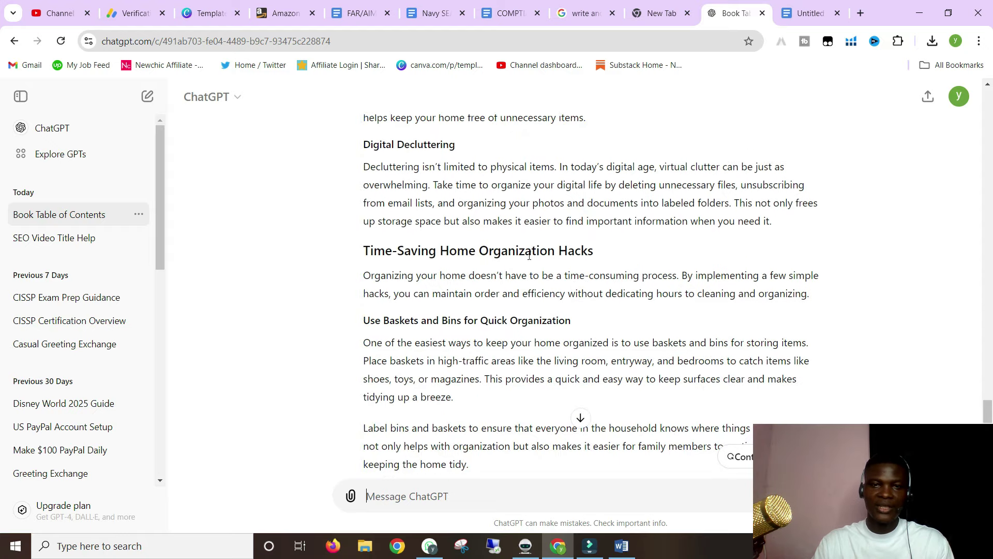
pyautogui.scroll(-2, 362, 193)
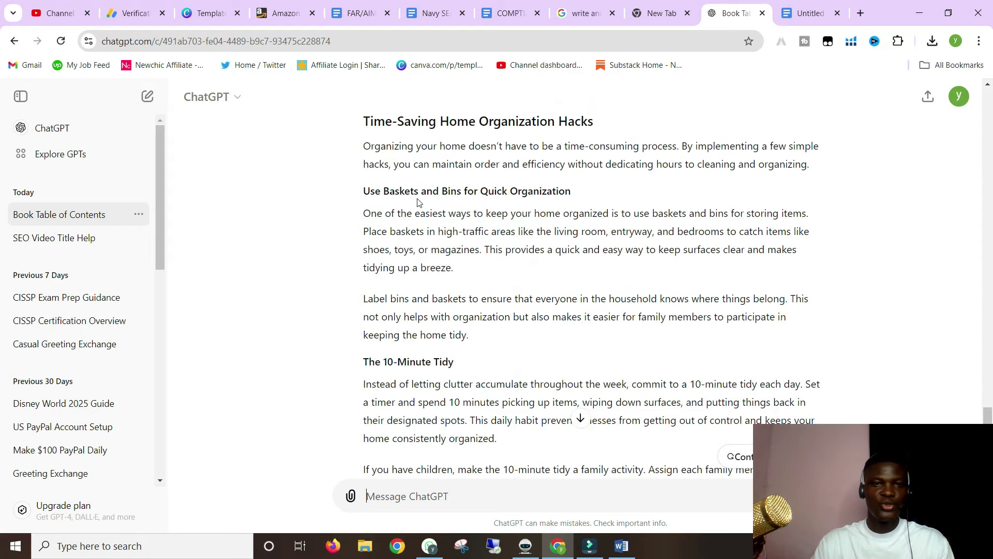
pyautogui.scroll(-2, 476, 226)
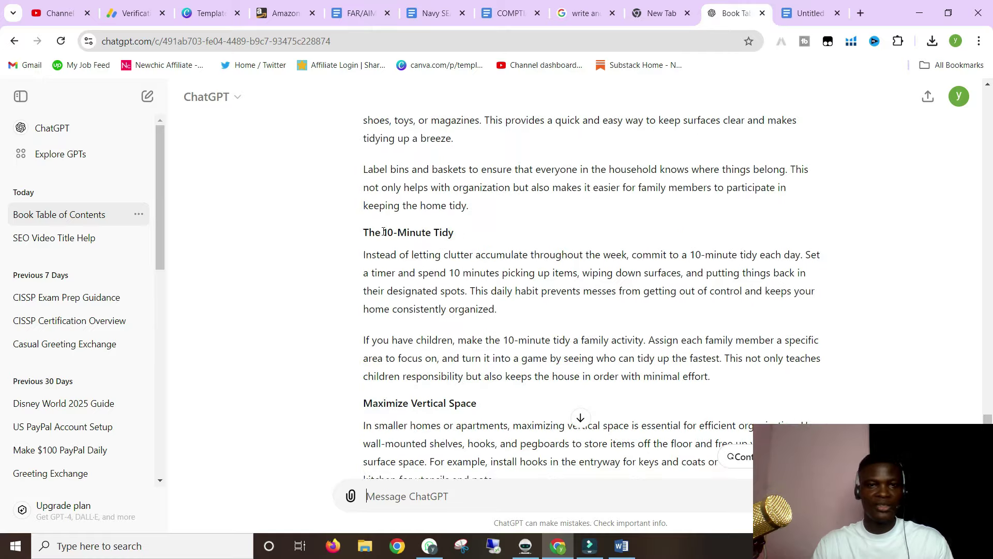
pyautogui.scroll(-2, 472, 278)
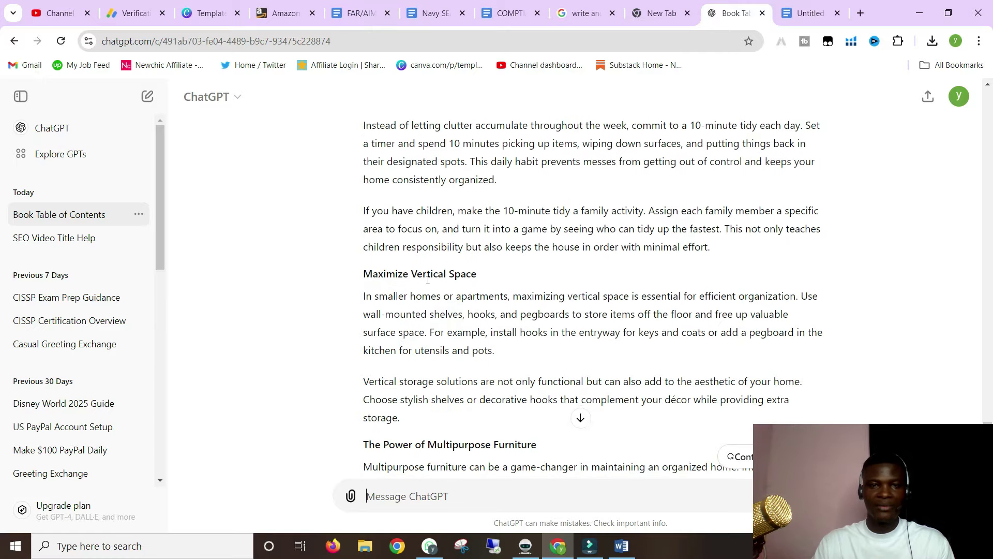
pyautogui.scroll(-4, 779, 391)
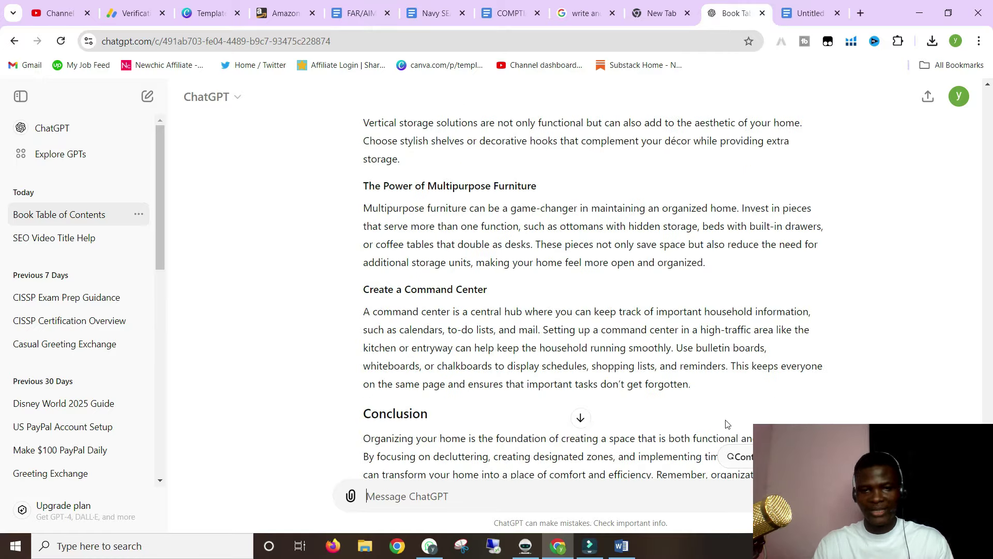
# Step: Continue the Chapter 1 response through to its conclusion and dismiss the question about whether the conversation is helpful
pyautogui.click(581, 418)
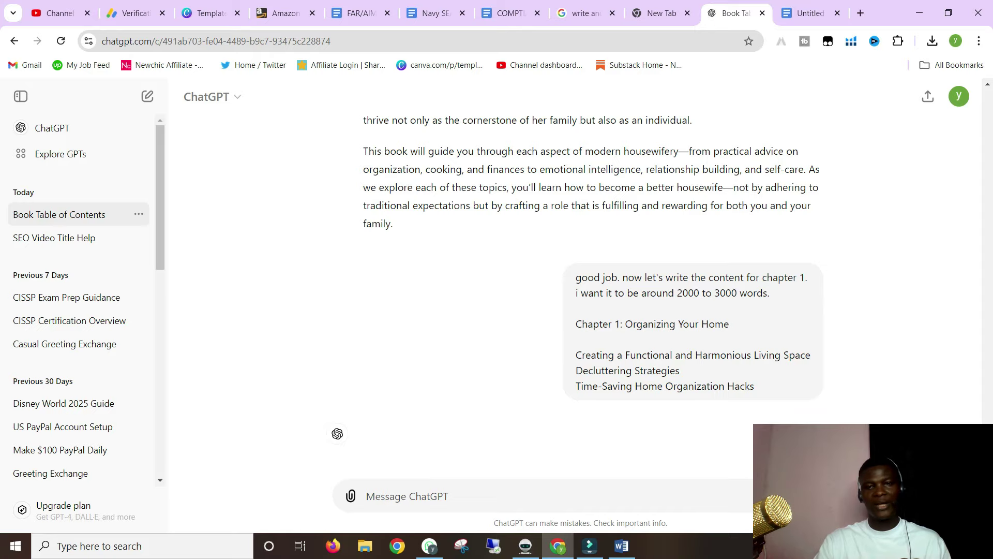
pyautogui.scroll(-15, 533, 333)
pyautogui.scroll(-6, 527, 364)
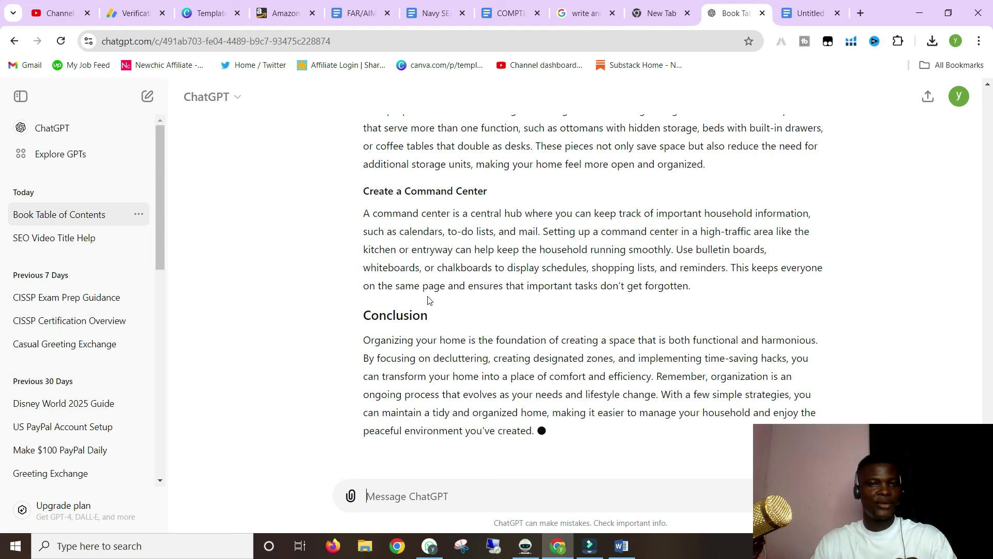
pyautogui.scroll(-1, 496, 333)
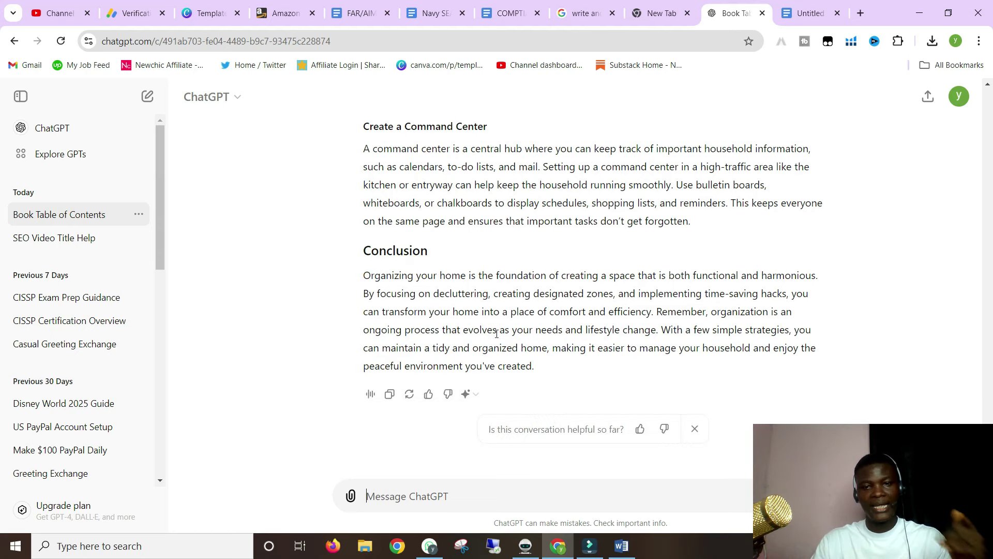
pyautogui.click(695, 428)
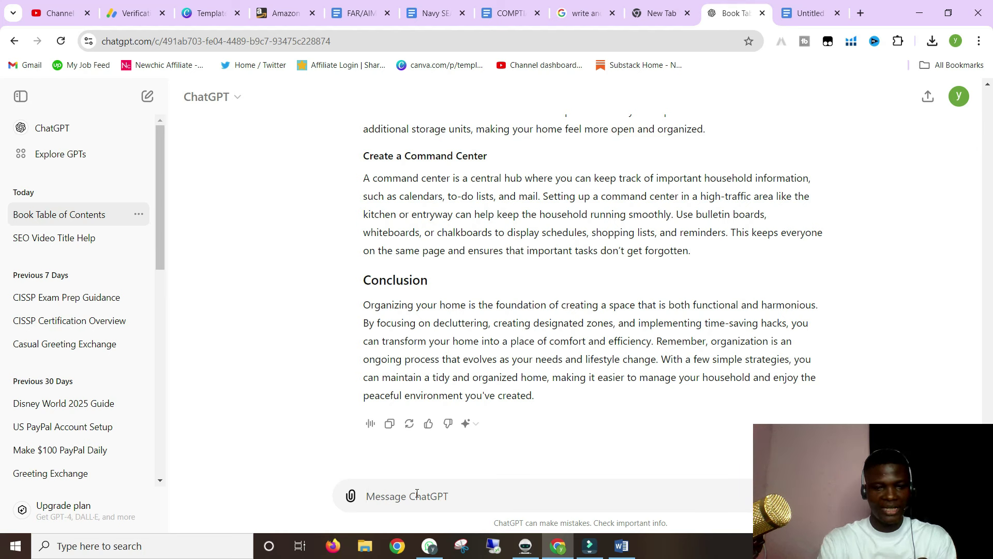
# Step: Begin a new ChatGPT message with the line "thanks for the content, now we wana write the conclusion."
pyautogui.write('tha')
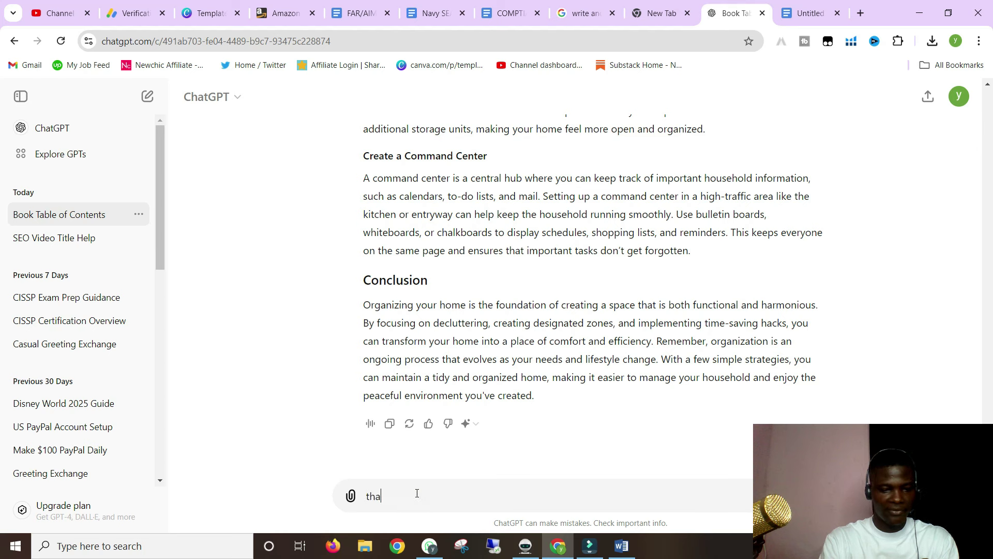
pyautogui.write('nks for the con')
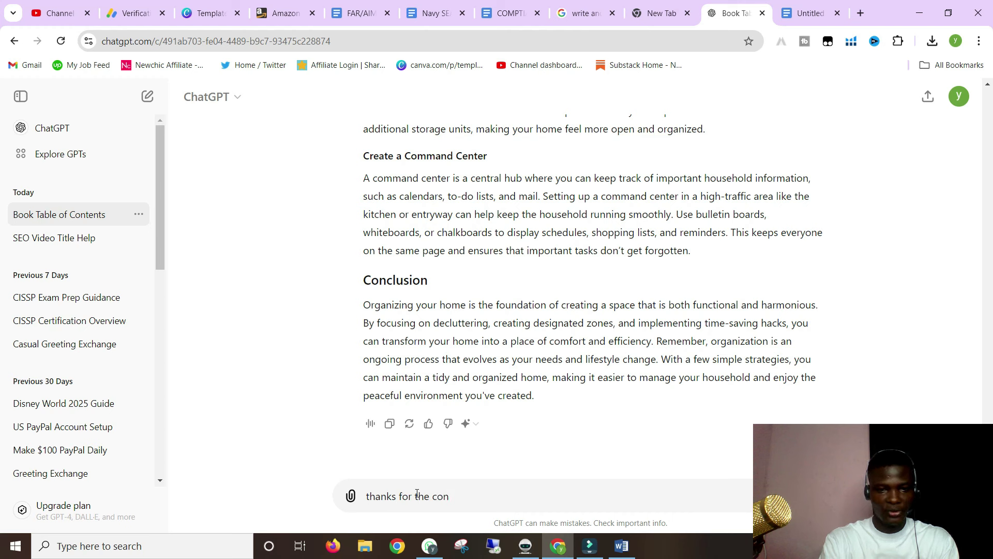
pyautogui.write('tent, now we wana write th')
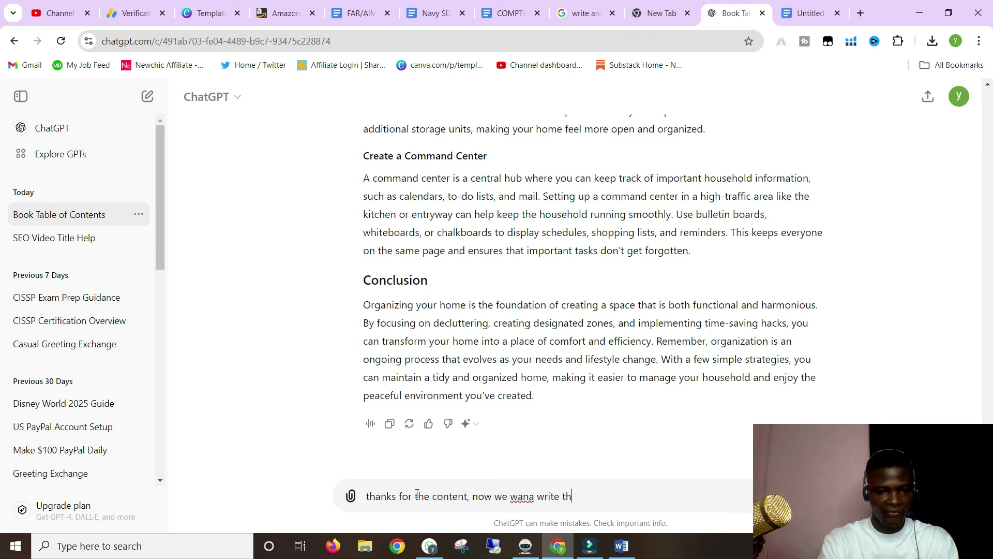
pyautogui.write('e con')
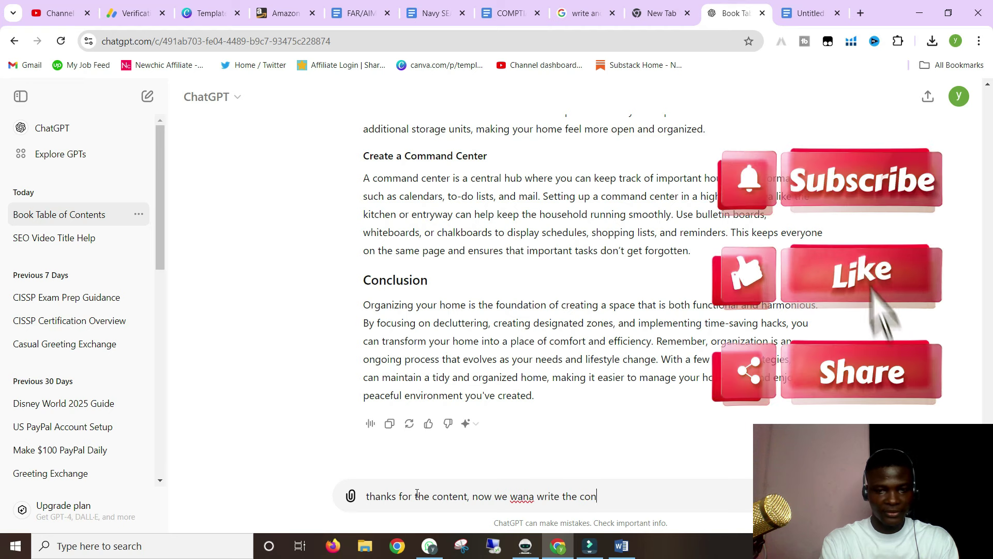
pyautogui.write('clusion')
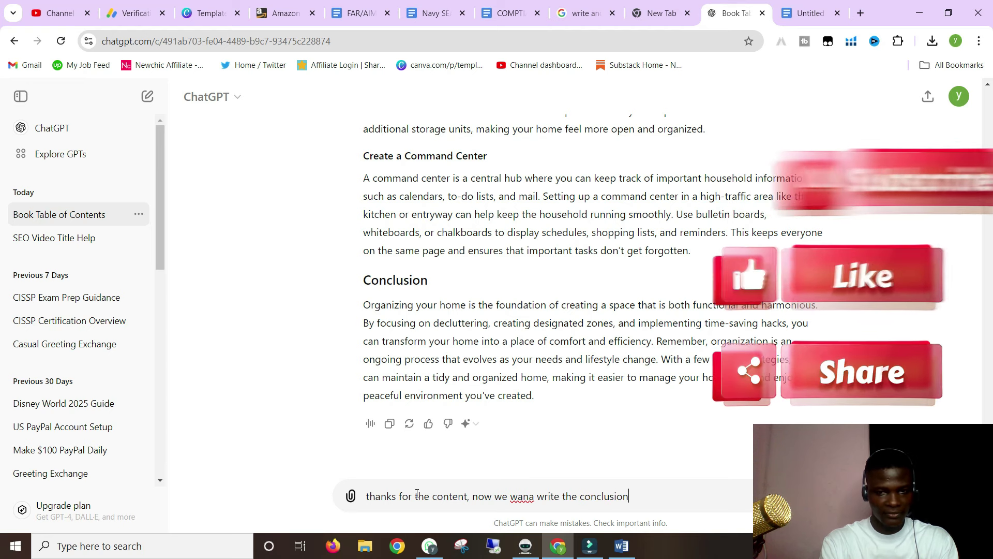
pyautogui.write('.')
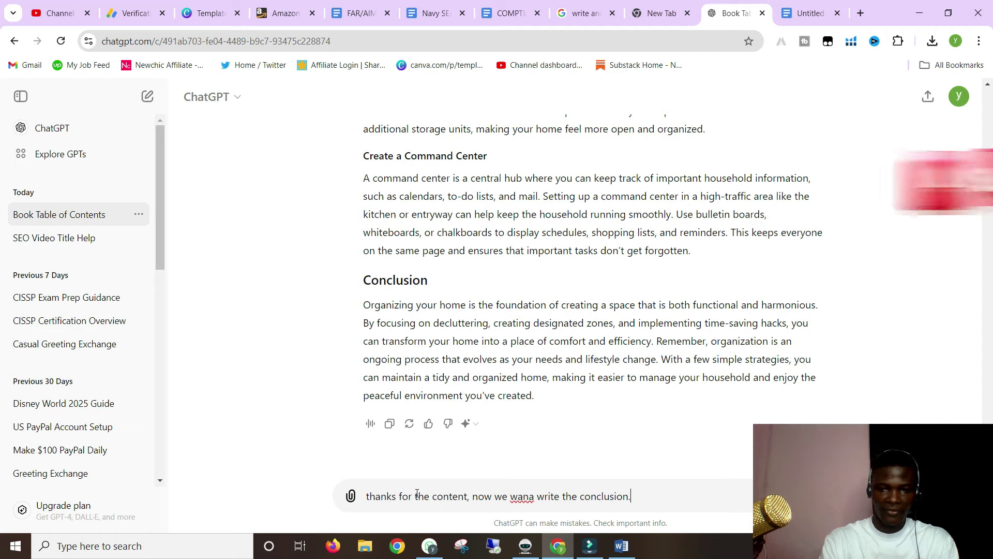
pyautogui.hotkey('shift', 'Return')
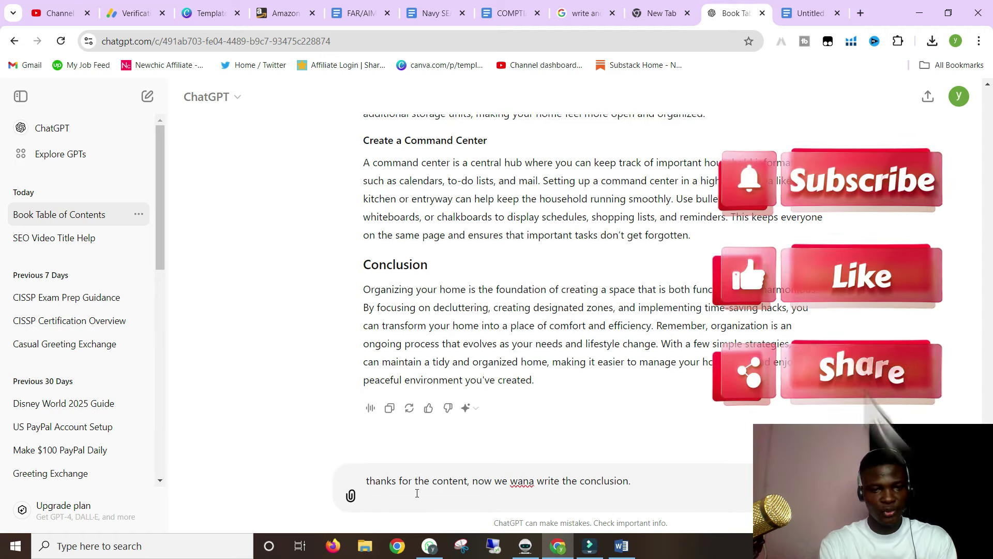
# Step: Add "i want it to be around 1000 words." and the "Chapter 10: Final Thoughts" outline with its two subtopics, and send the message
pyautogui.write('i want it to b')
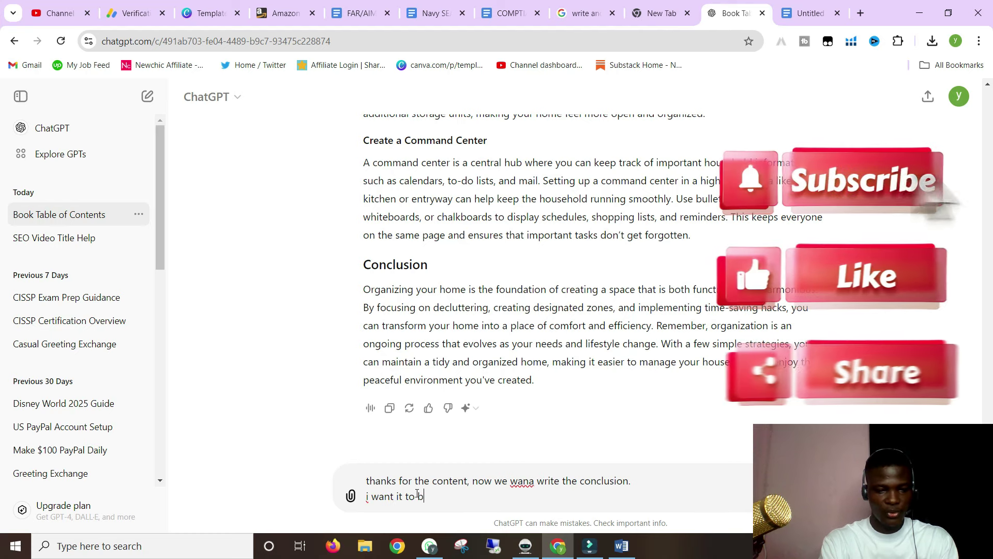
pyautogui.write('e arr')
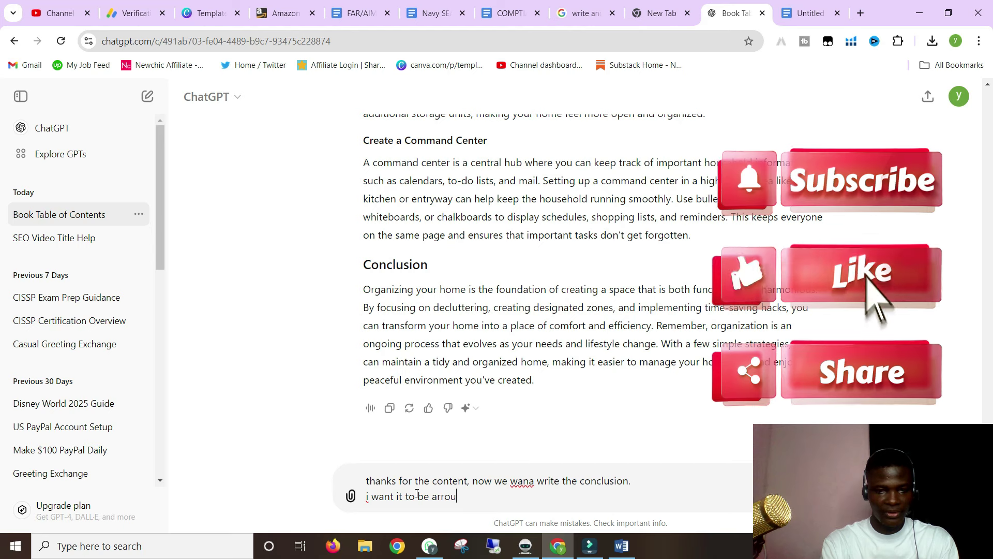
pyautogui.press('BackSpace')
pyautogui.write('oun')
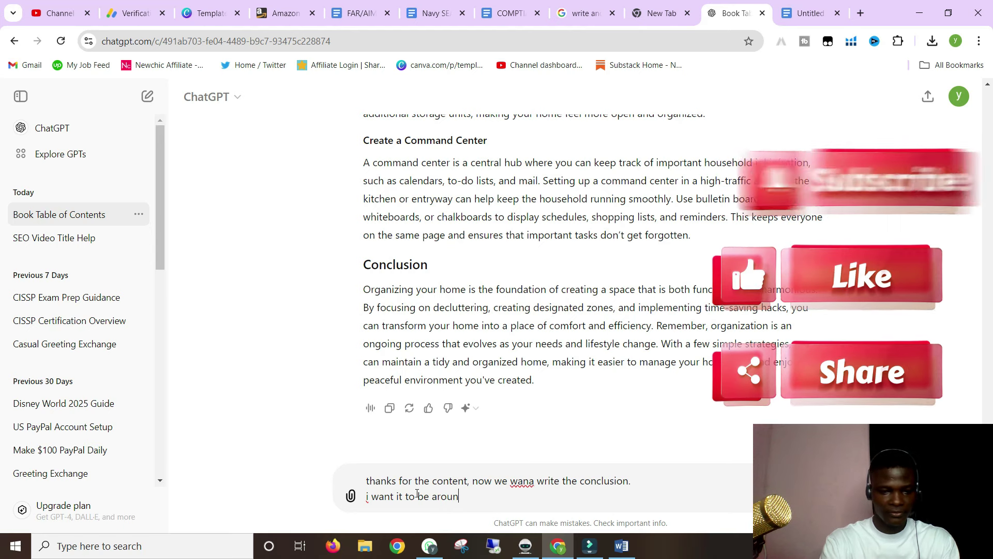
pyautogui.write('d ')
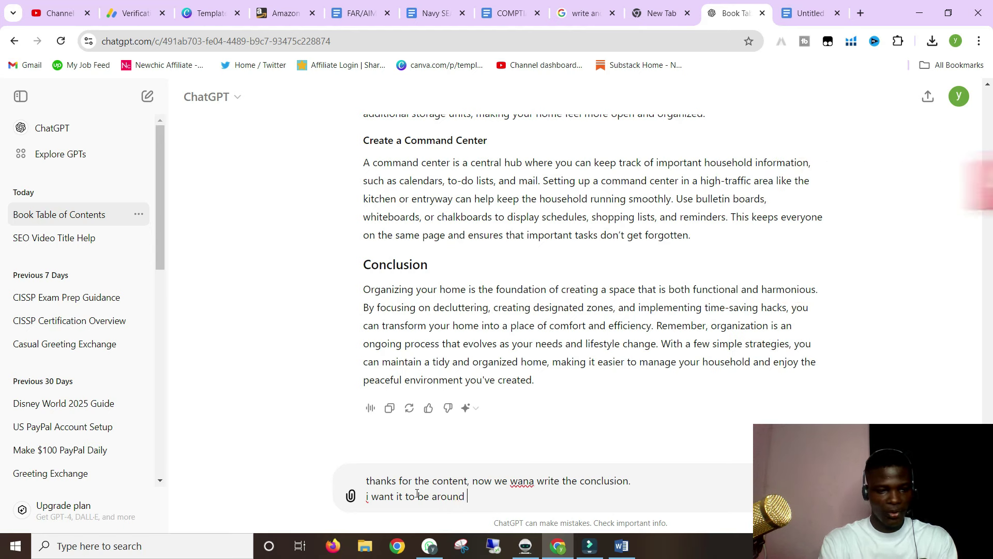
pyautogui.write('1000 word')
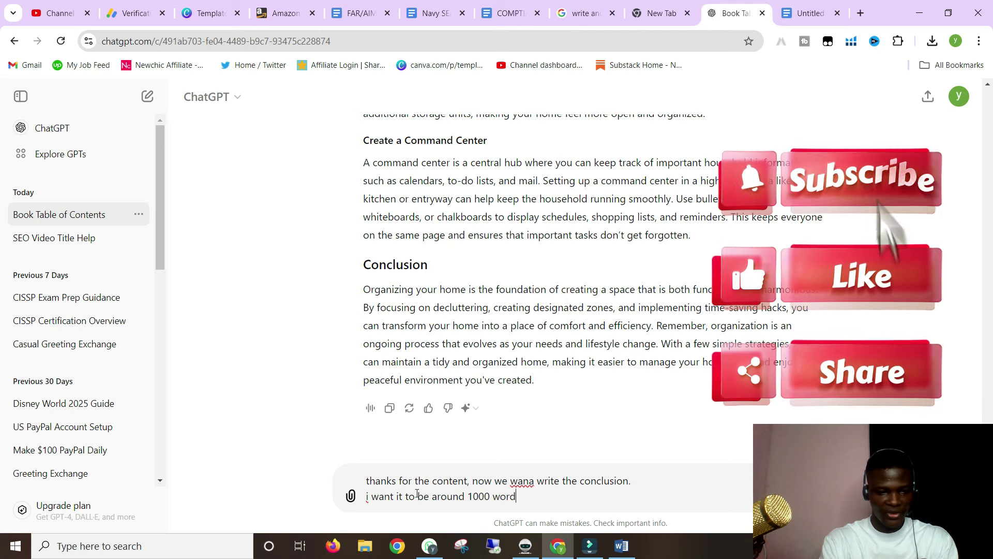
pyautogui.write('s.')
pyautogui.hotkey('shift', 'Return')
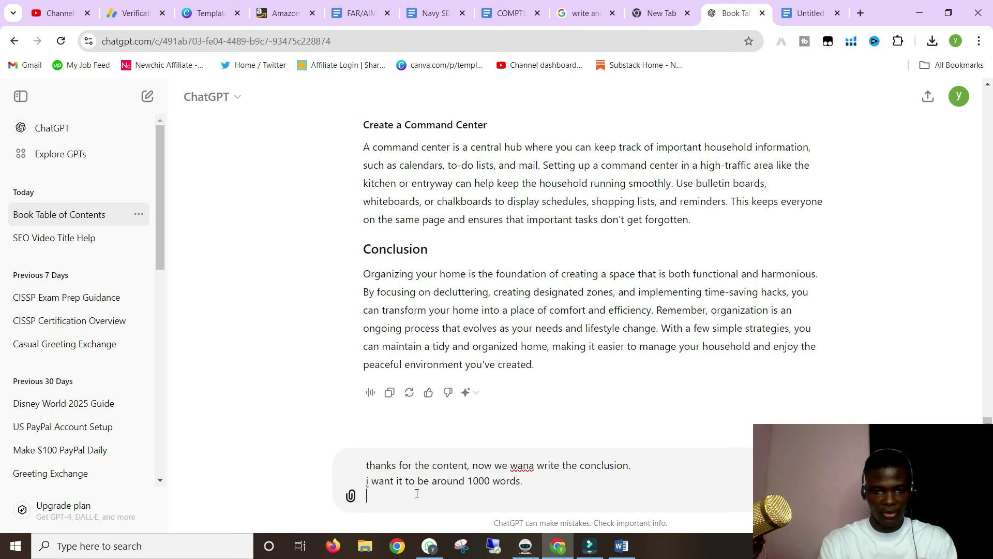
pyautogui.write('Chapter 10: Final Thoughts  Celebrating Your Role as a Housewife Continuous Improvement and Learning')
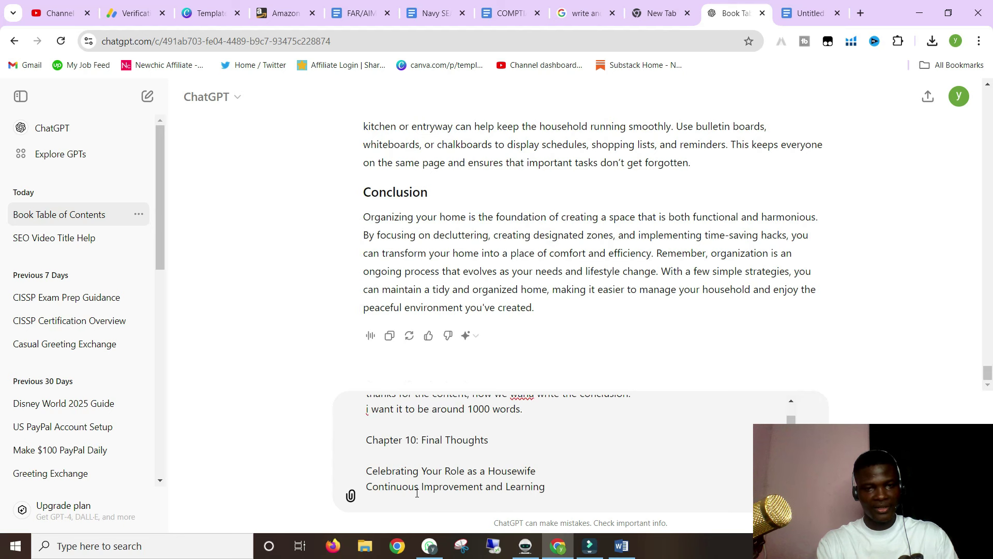
pyautogui.press('Return')
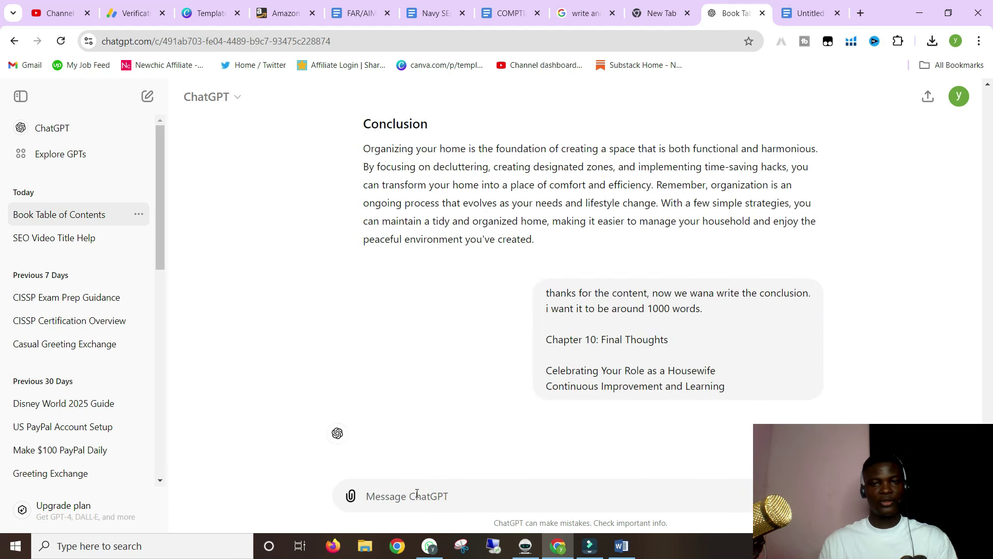